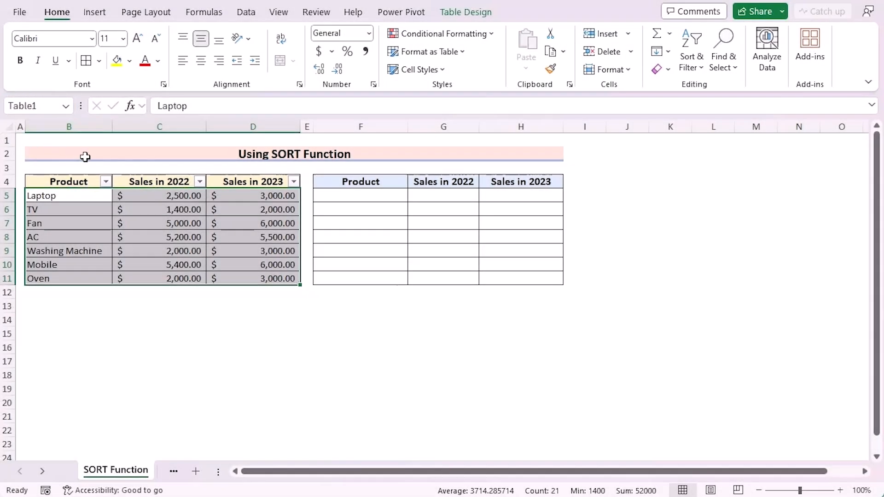
Enter the formula =SORT(Table1,3,1) in cell F5 to sort the product table ascending by Sales in 2023
double_click(348, 194)
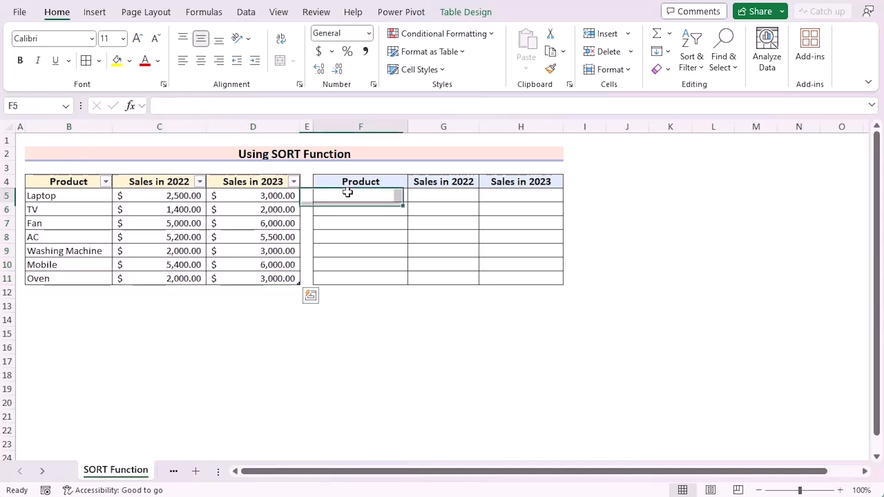
type("=")
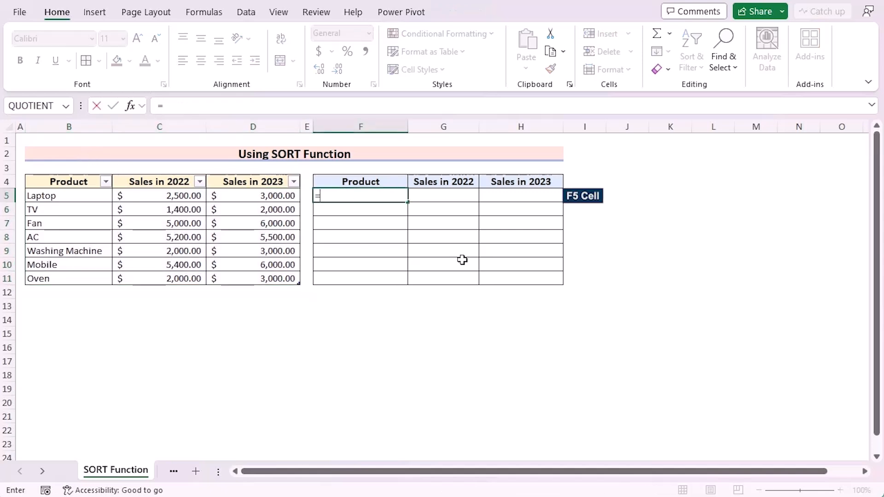
type("SORT")
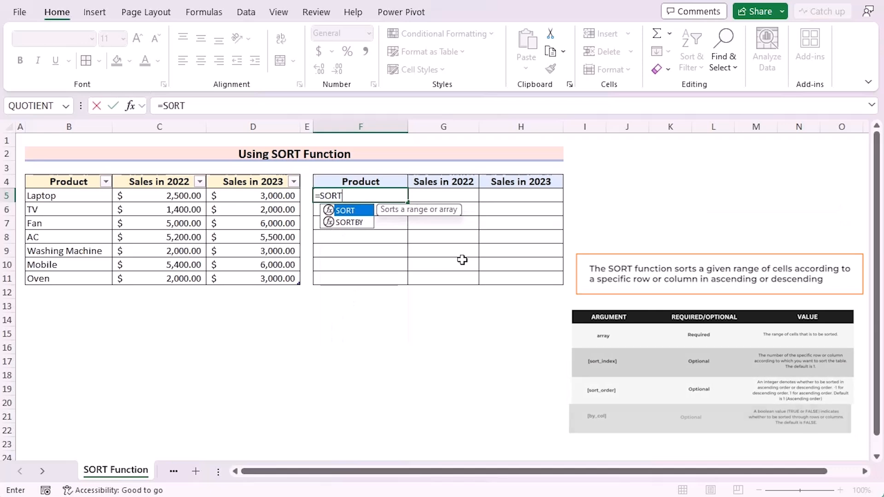
type("(")
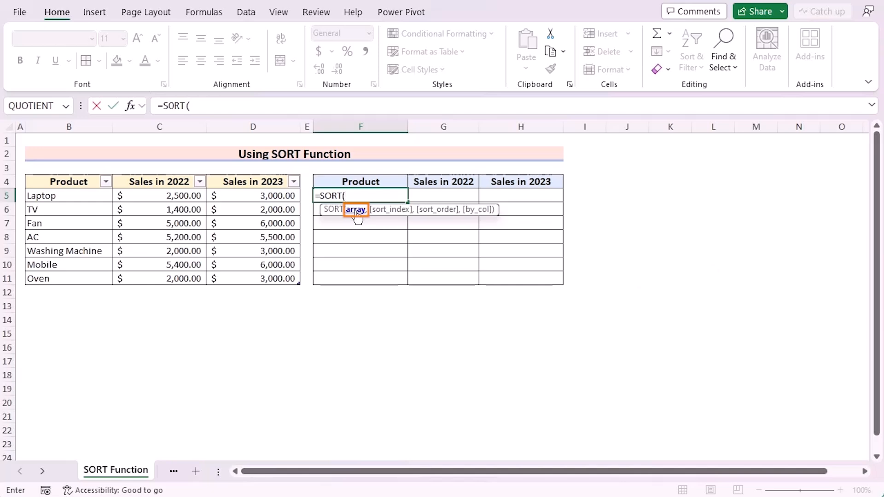
left_click_drag(77, 199, 310, 296)
type(",")
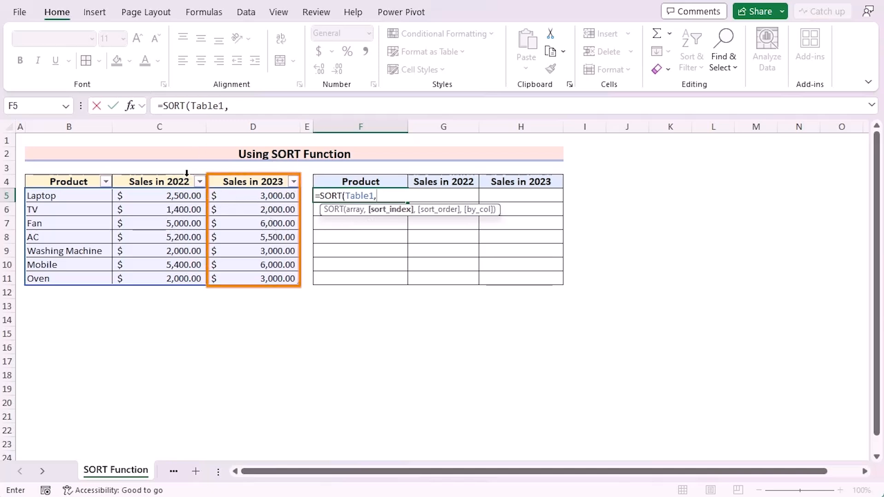
type("3")
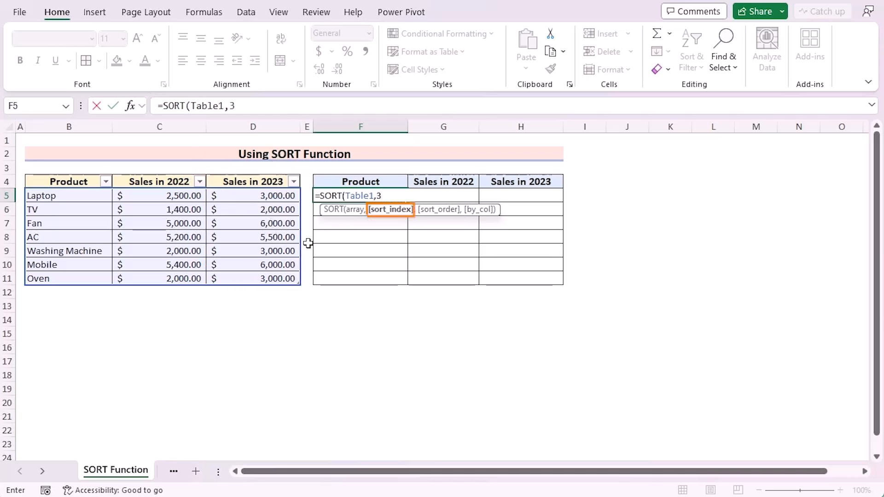
type(",")
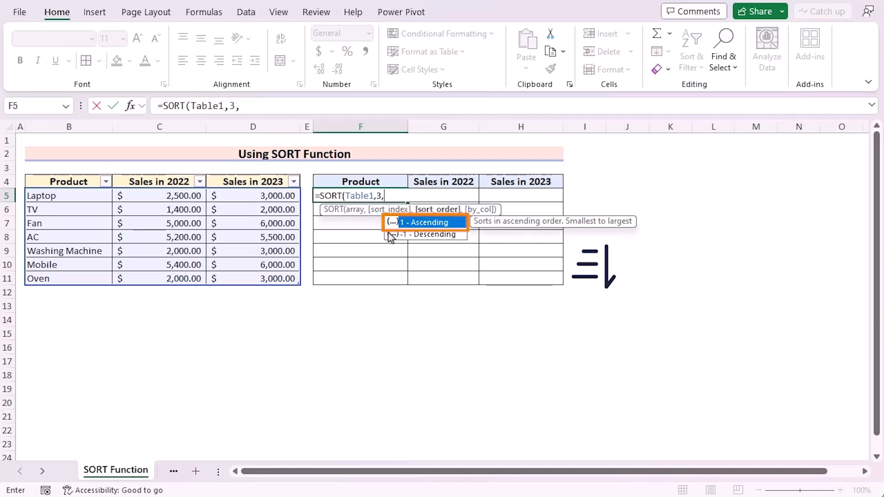
double_click(437, 223)
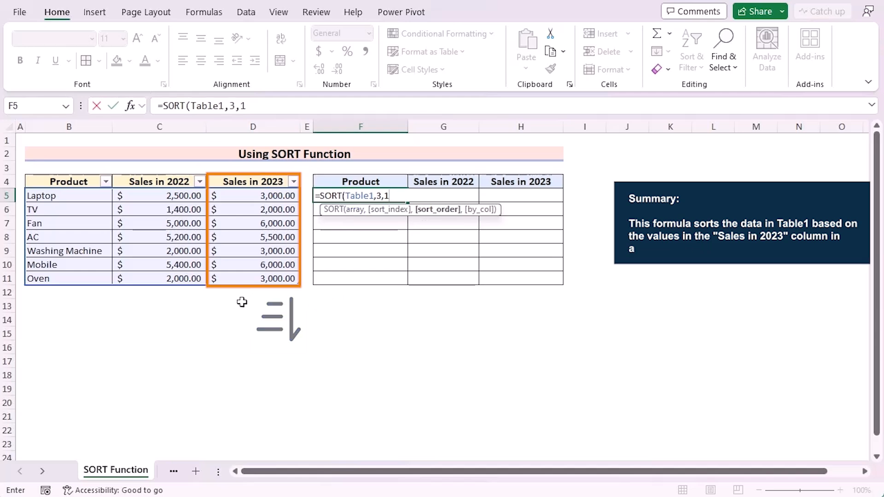
type(")")
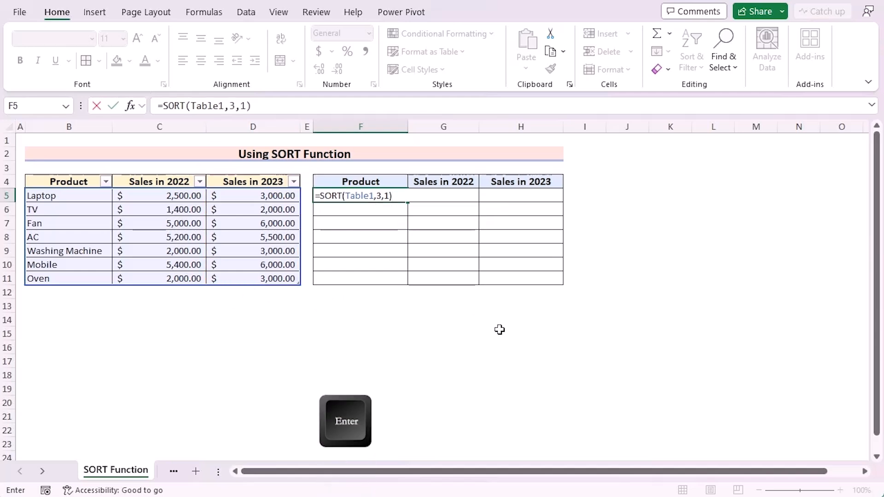
key("Return")
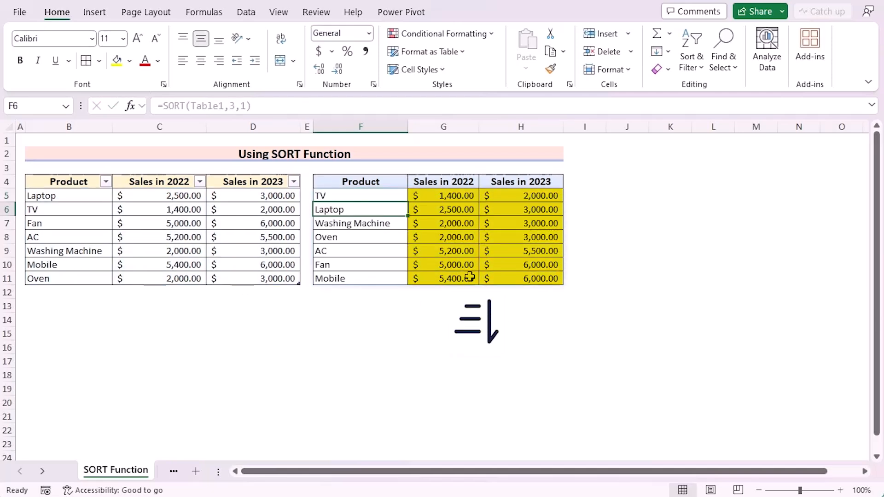
Change the sort order argument of the SORT formula in F5 to -1 (Descending)
left_click(368, 197)
double_click(368, 196)
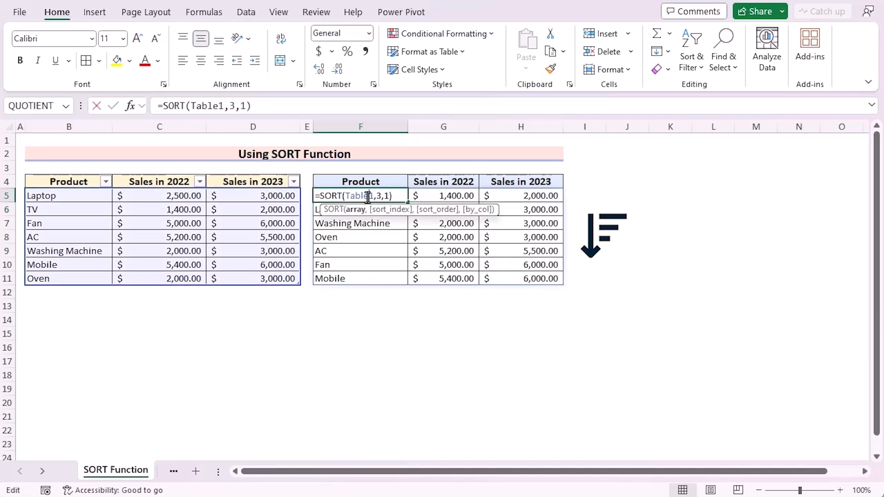
left_click(387, 197)
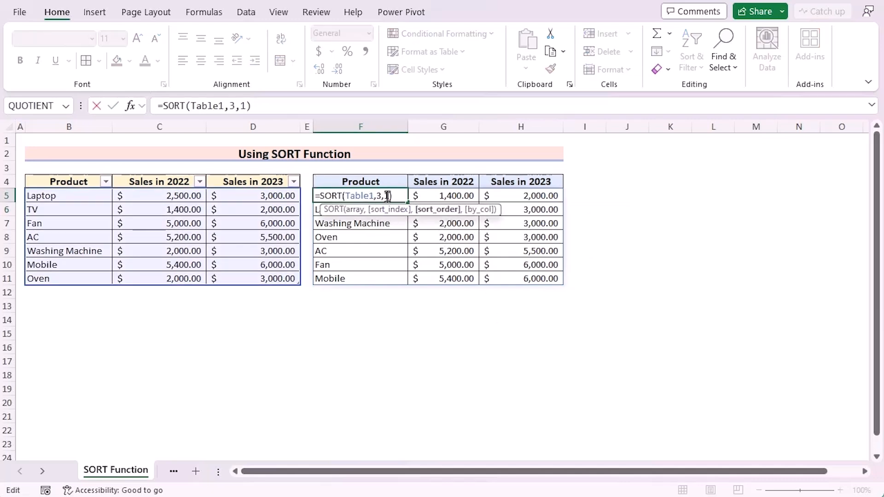
key("BackSpace")
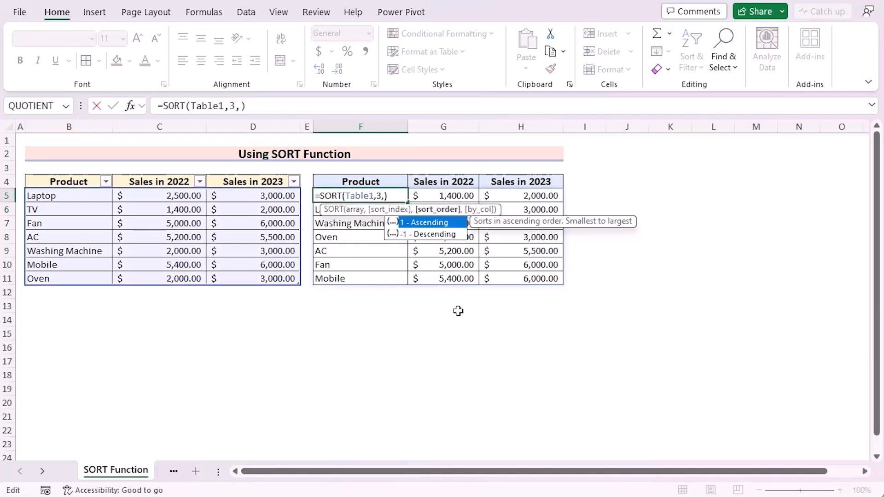
double_click(440, 234)
key("Return")
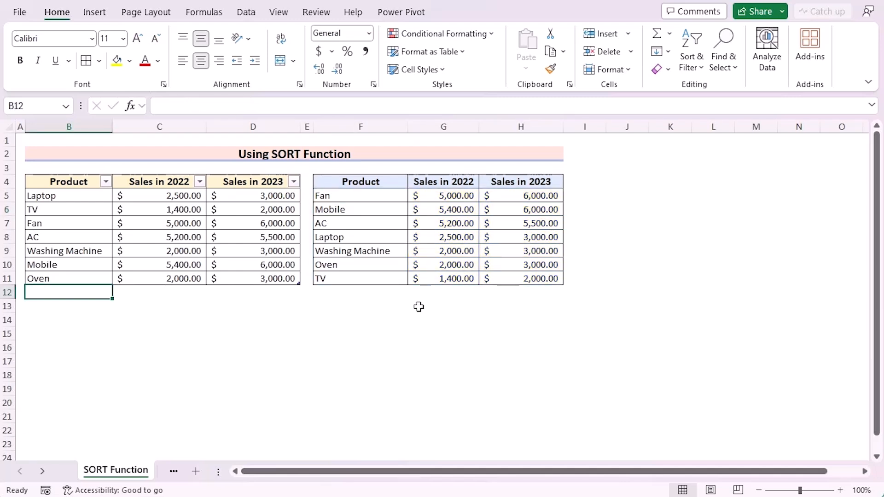
Add a Fridge row beneath Oven in the source table with 2000 for Sales in 2022 and 4000 for Sales in 2023
type("Fridge")
key("Return")
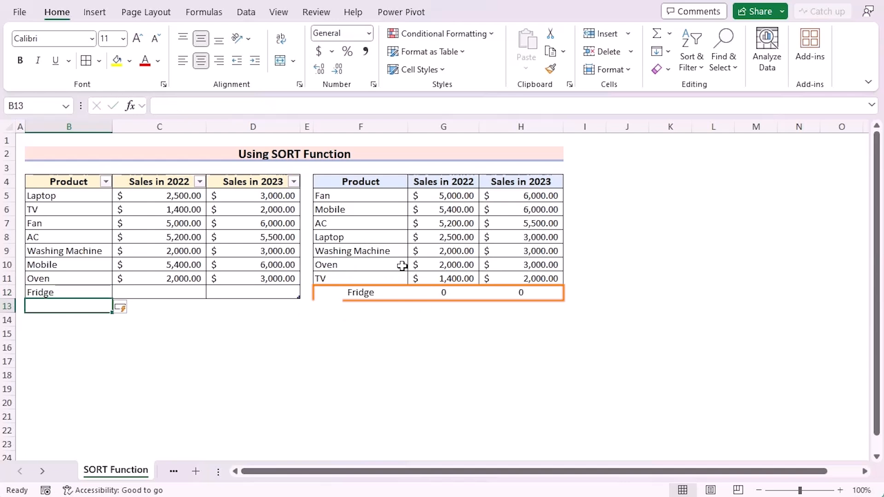
left_click(148, 289)
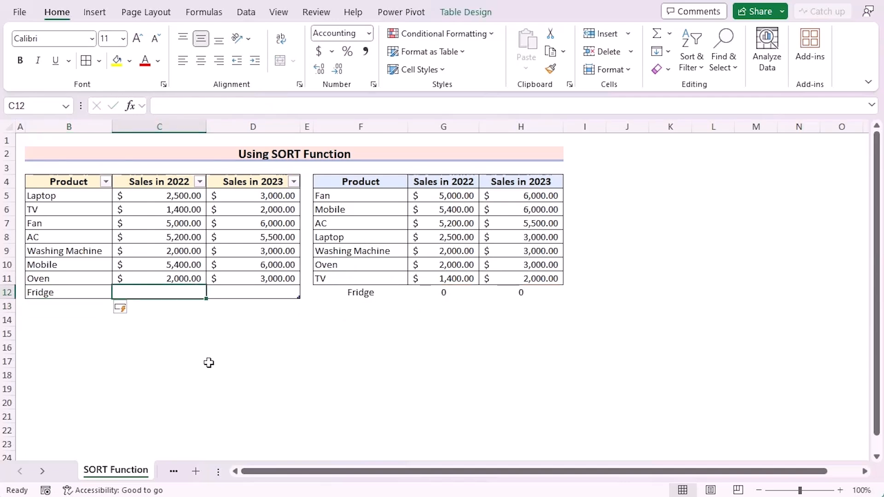
type("2000")
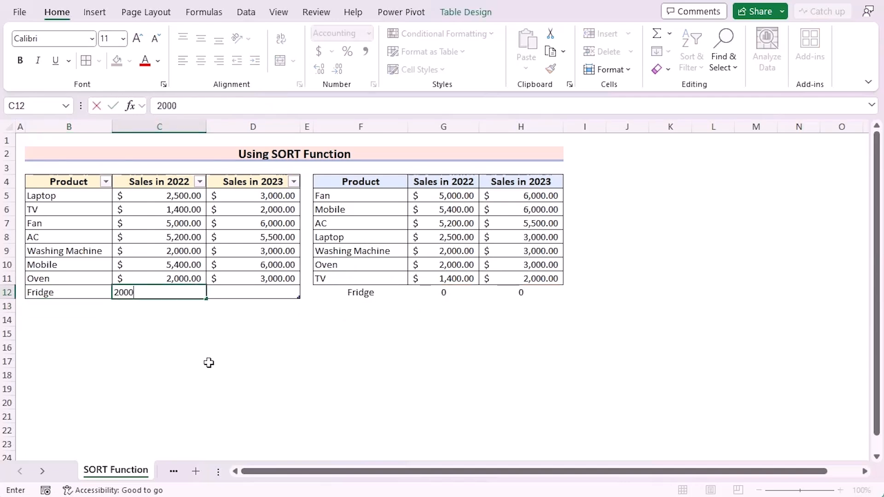
key("Return")
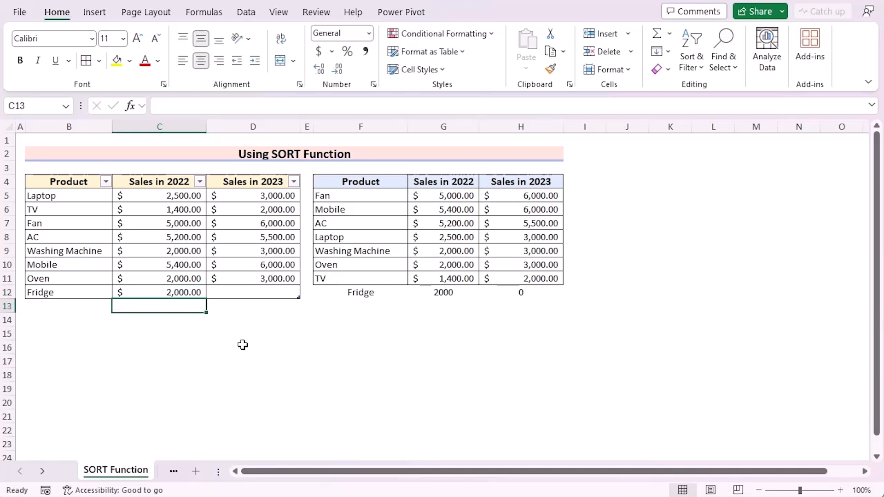
left_click(249, 295)
type("40")
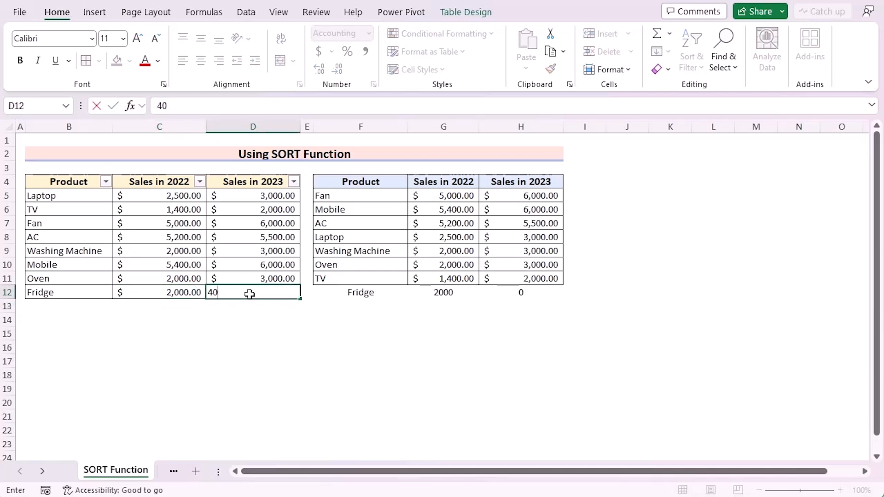
key("Return")
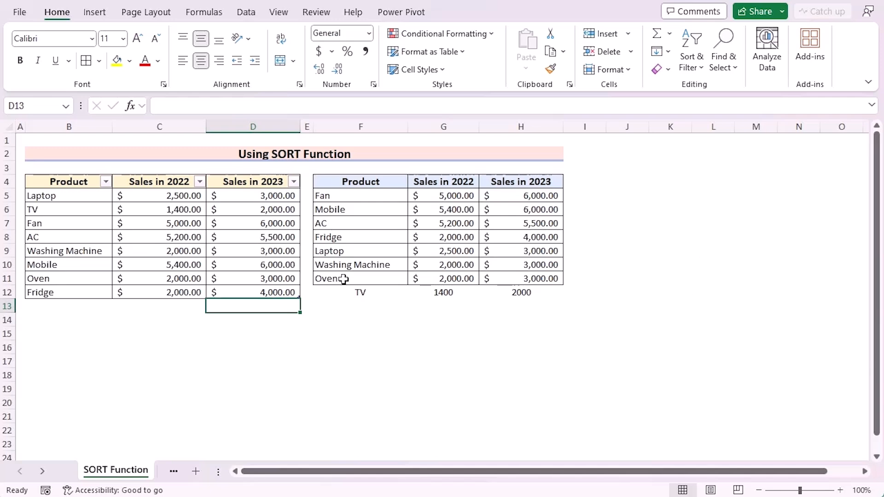
Copy the formatting of F11:H11 onto row 12 of the sorted output with Format Painter
left_click(344, 279)
left_click(518, 277, "shift")
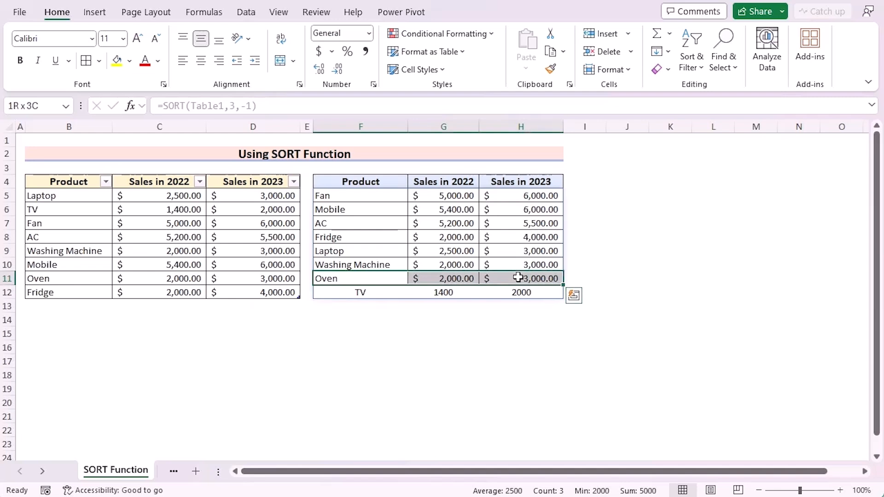
left_click(550, 70)
left_click_drag(388, 278, 523, 296)
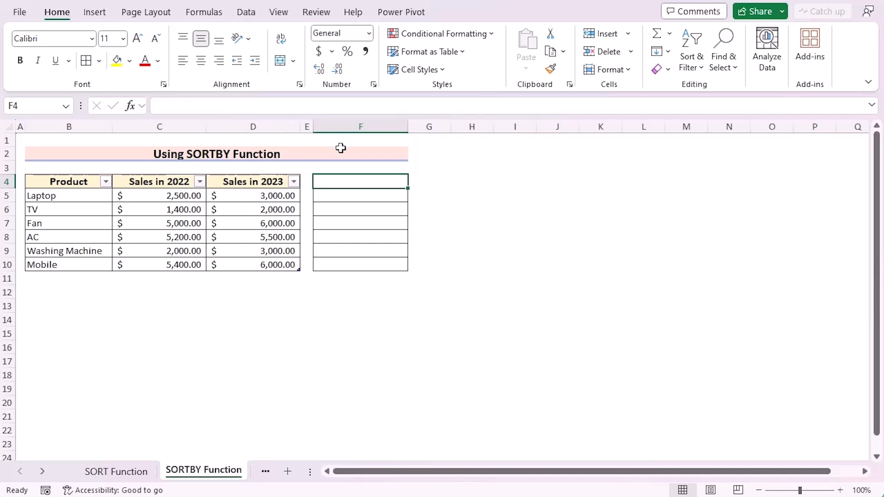
On the SORTBY Function sheet, enter =SORTBY(Table2[Product],Table2[Sales in 2023],1) in cell F4 to list products by ascending 2023 sales
double_click(348, 180)
type("=")
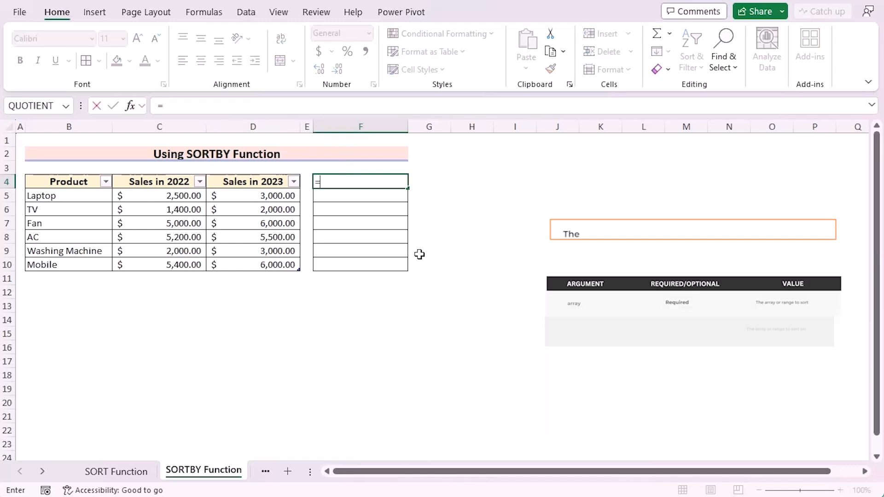
type("SORTBY")
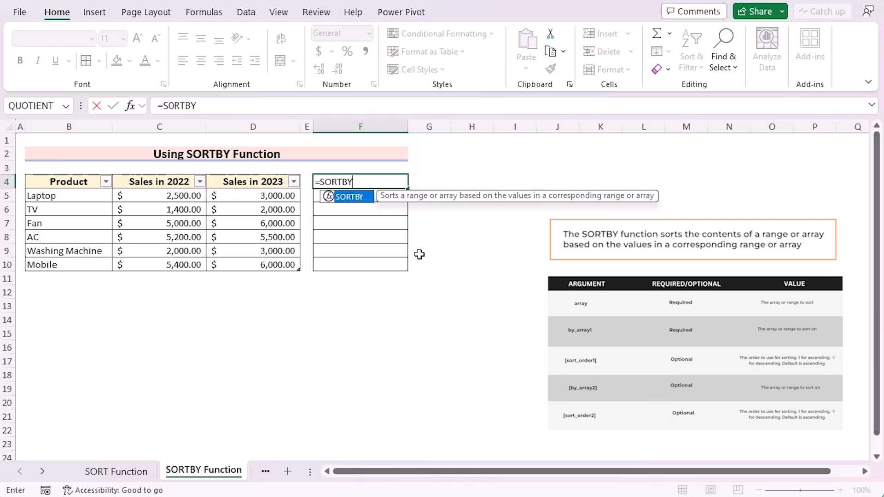
type("(")
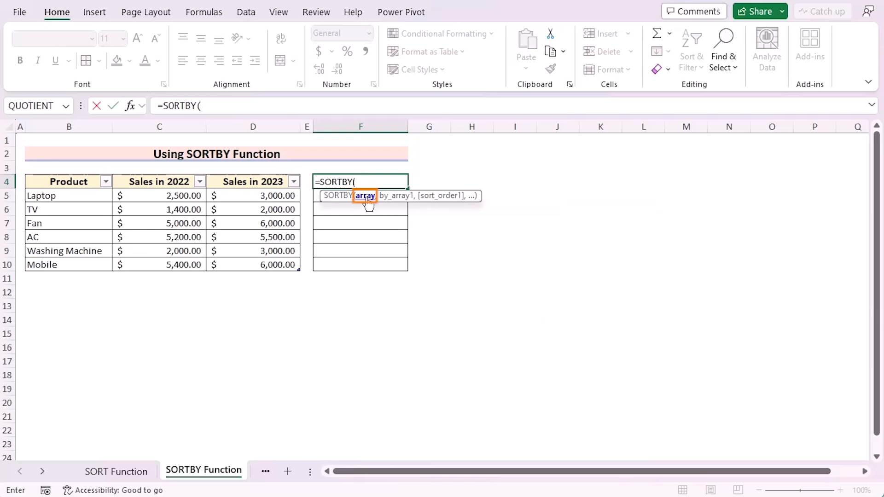
left_click_drag(71, 195, 65, 265)
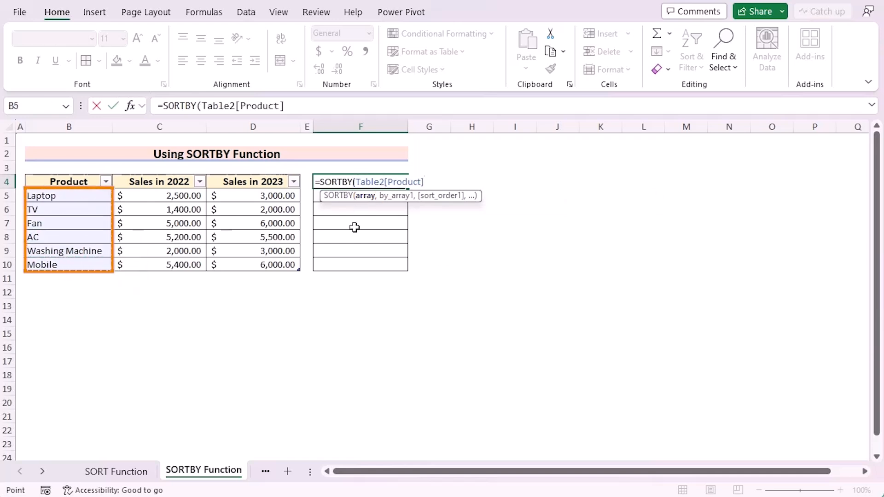
type(",")
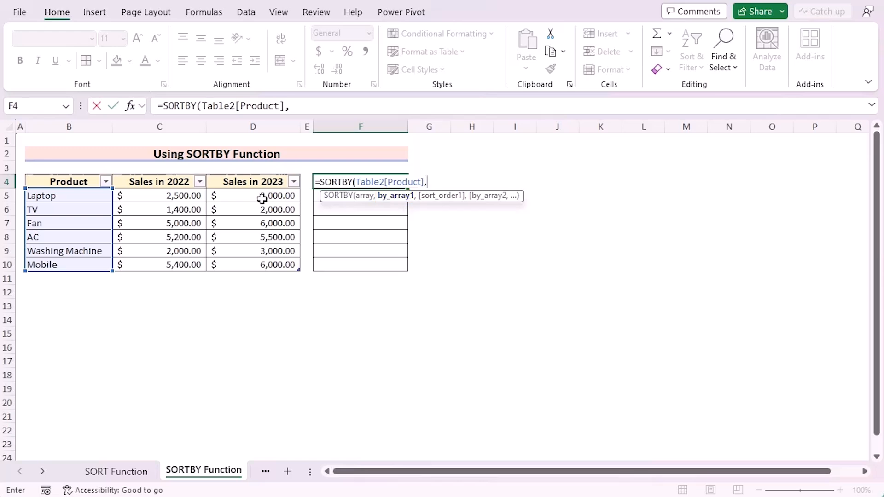
left_click_drag(259, 196, 259, 263)
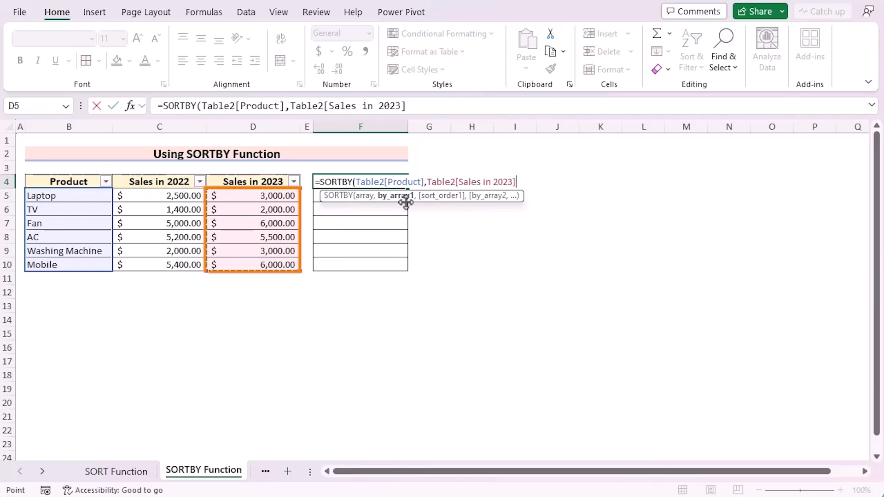
type(",")
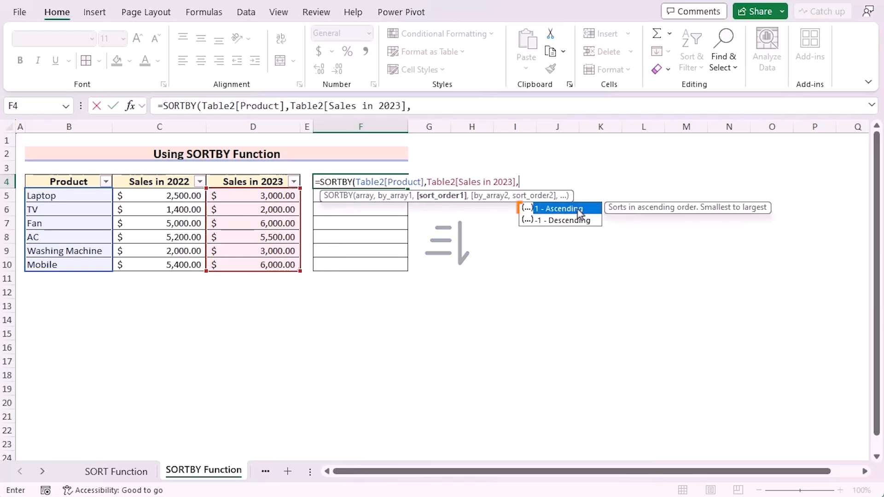
double_click(580, 212)
type(")")
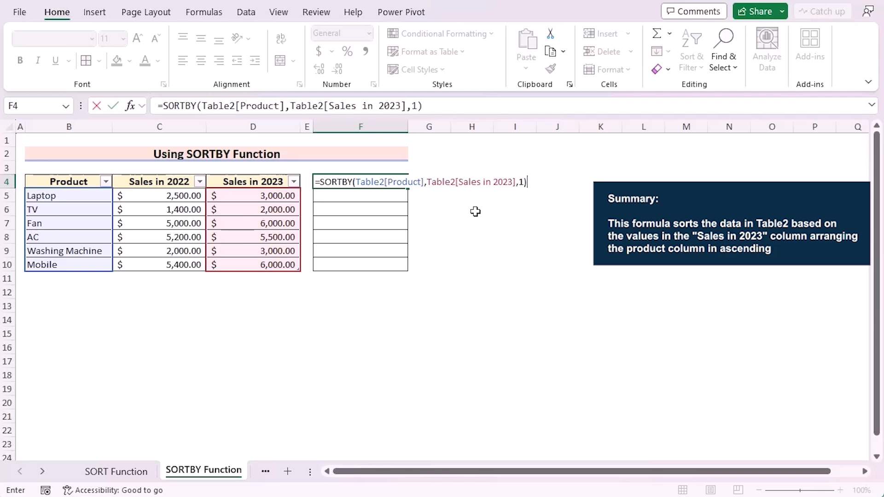
key("Return")
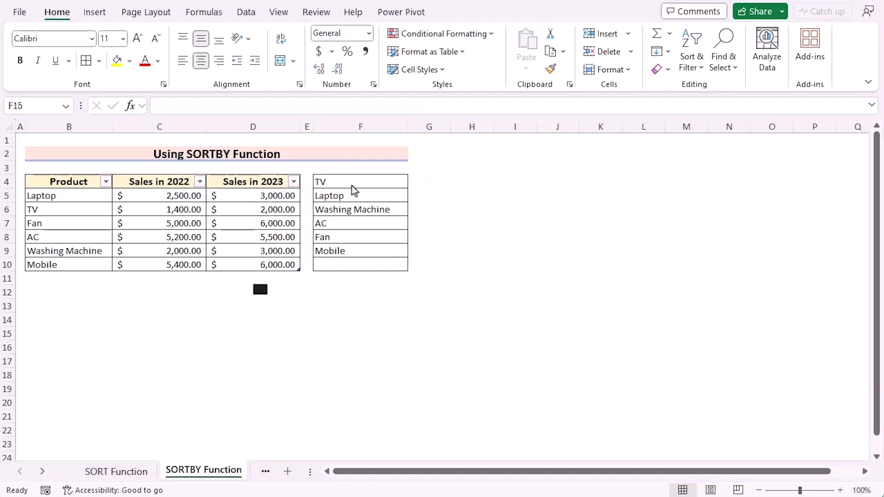
Change the sort order argument of the SORTBY formula in F4 to -1 (Descending)
left_click(338, 180)
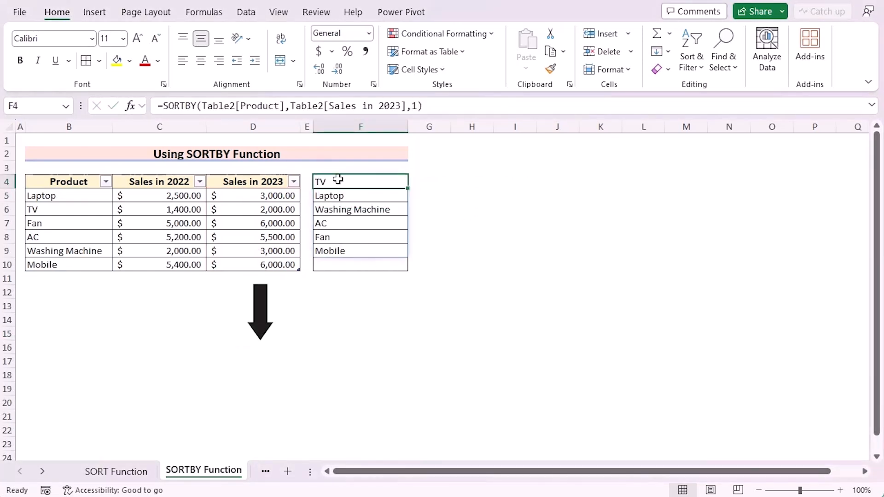
double_click(338, 180)
left_click(523, 182)
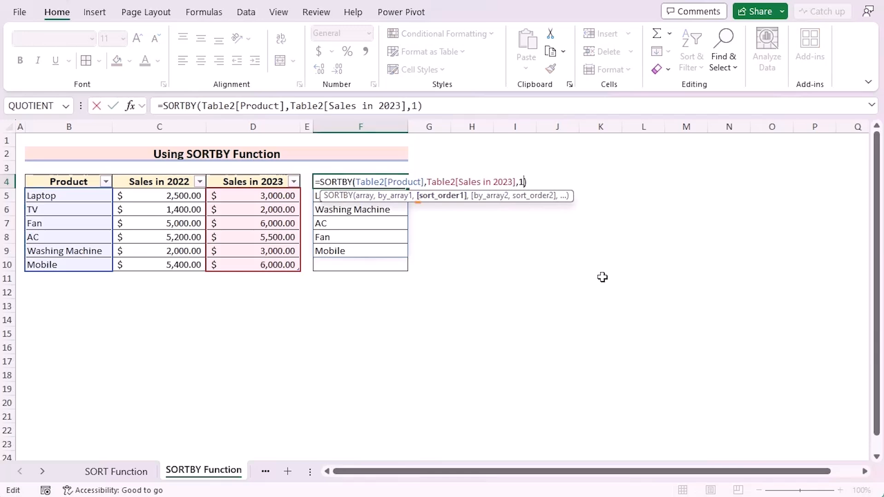
key("BackSpace")
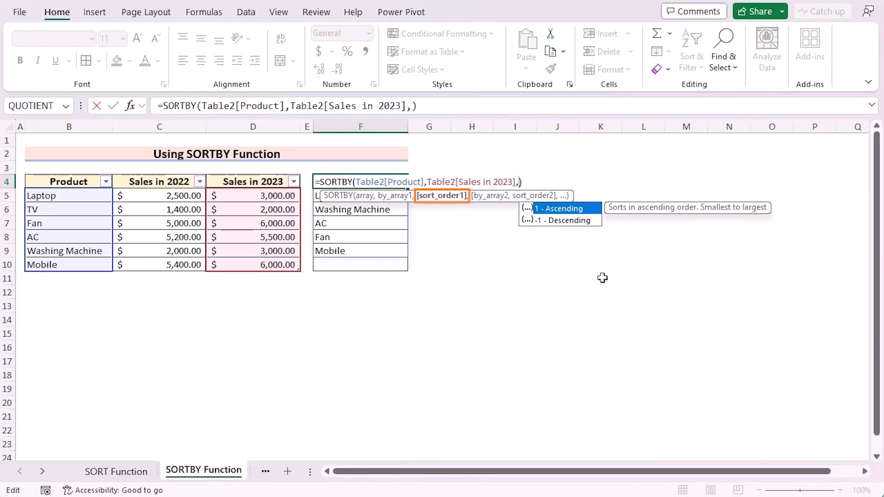
left_click(573, 228)
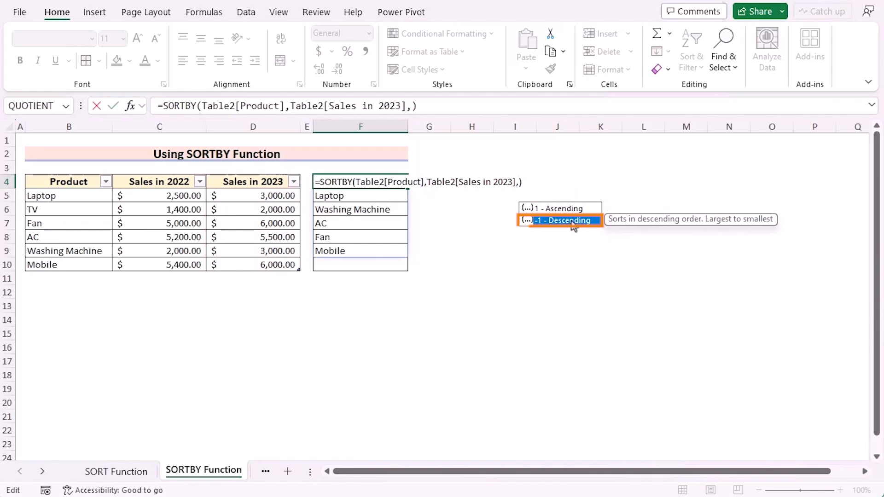
double_click(572, 221)
key("Return")
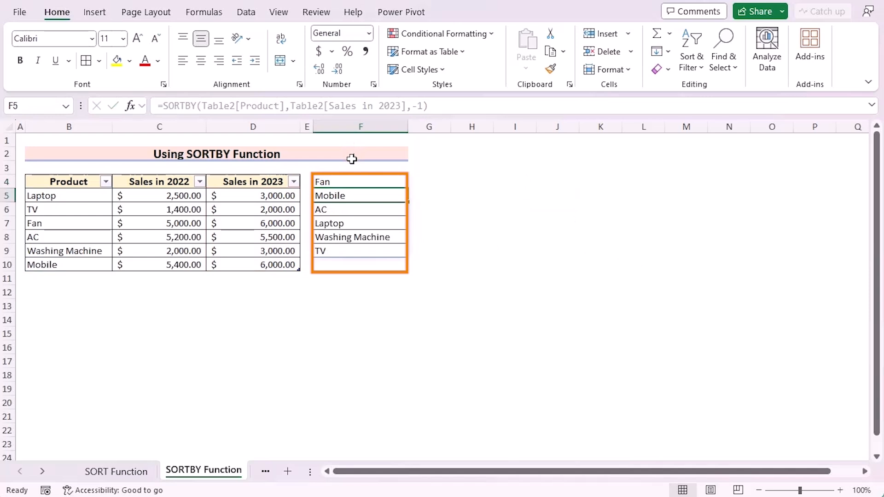
Add an Oven row beneath Mobile in the source table with 3000 for Sales in 2022 and 4000 for Sales in 2023
left_click(87, 280)
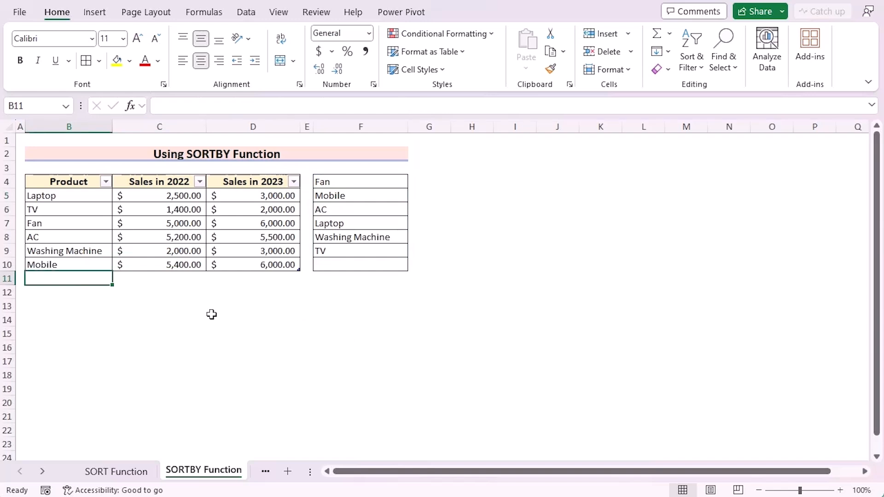
type("O")
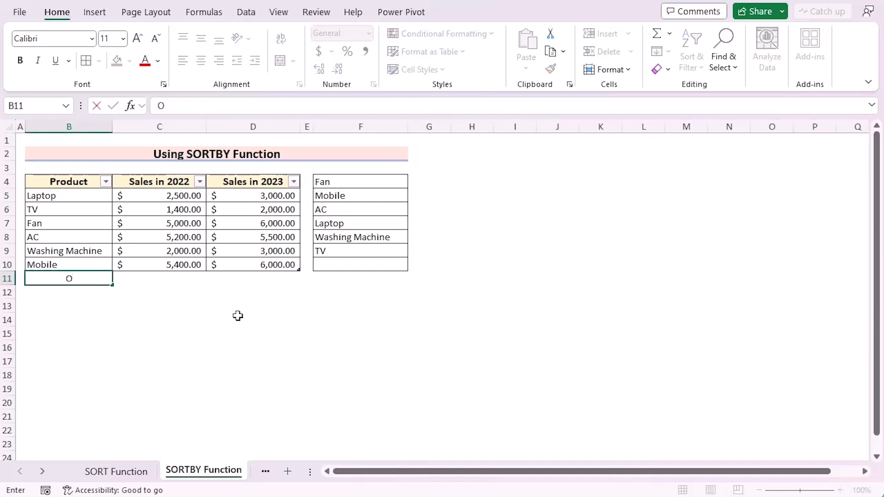
type("ven")
key("Tab")
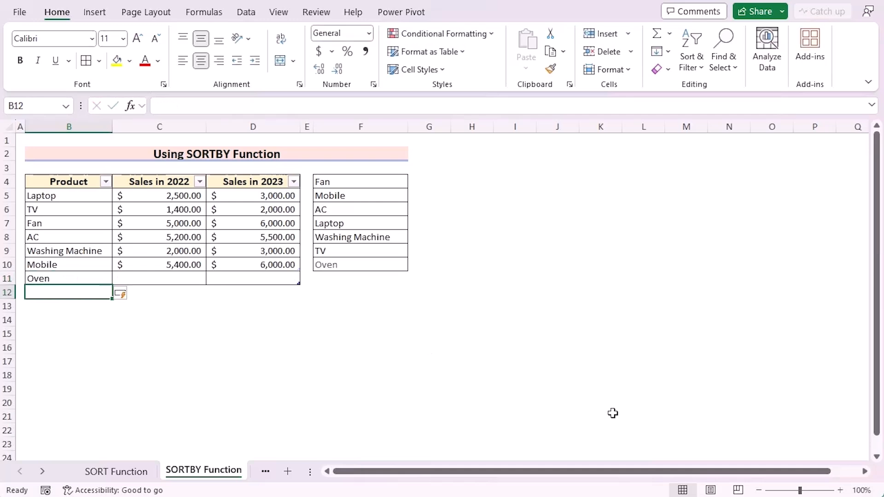
type("3000")
key("Tab")
type("4000")
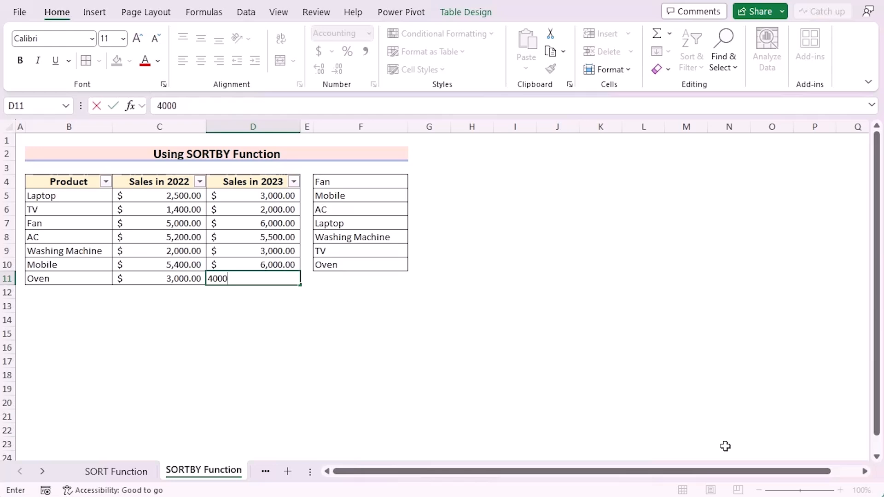
key("Return")
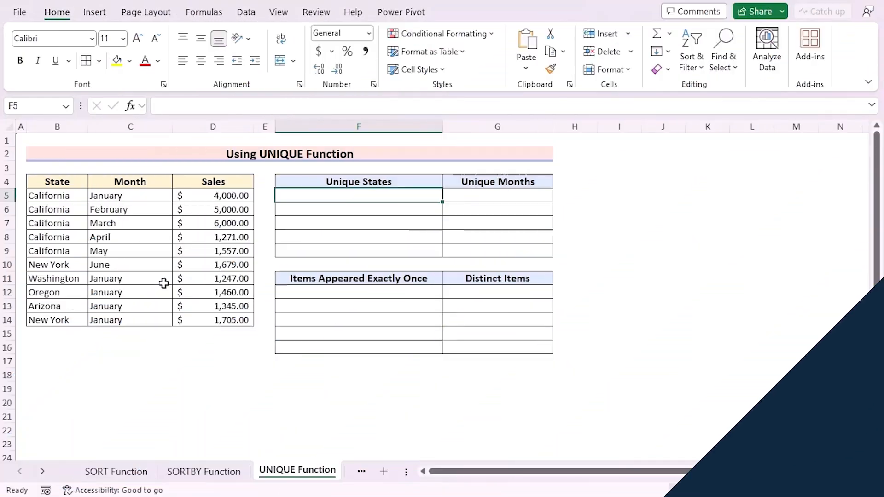
On the UNIQUE Function sheet, enter =UNIQUE(B5:B14) in cell F5 to list the unique states
left_click_drag(46, 195, 205, 315)
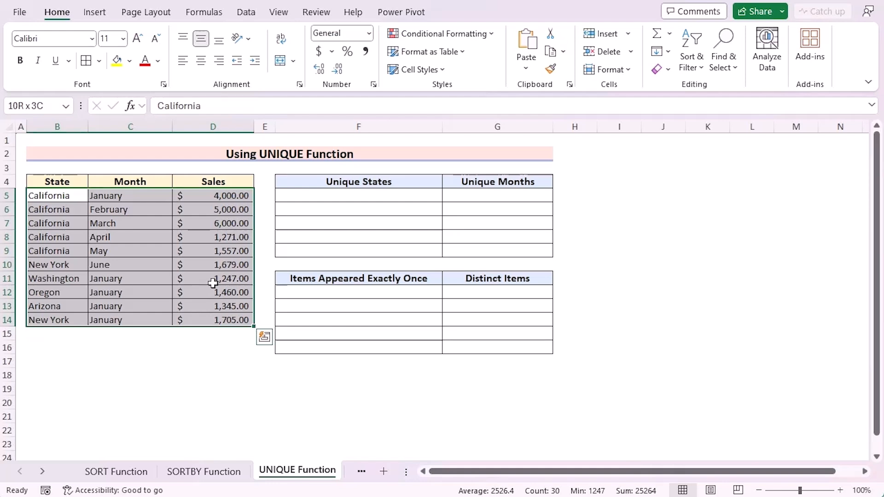
left_click(339, 193)
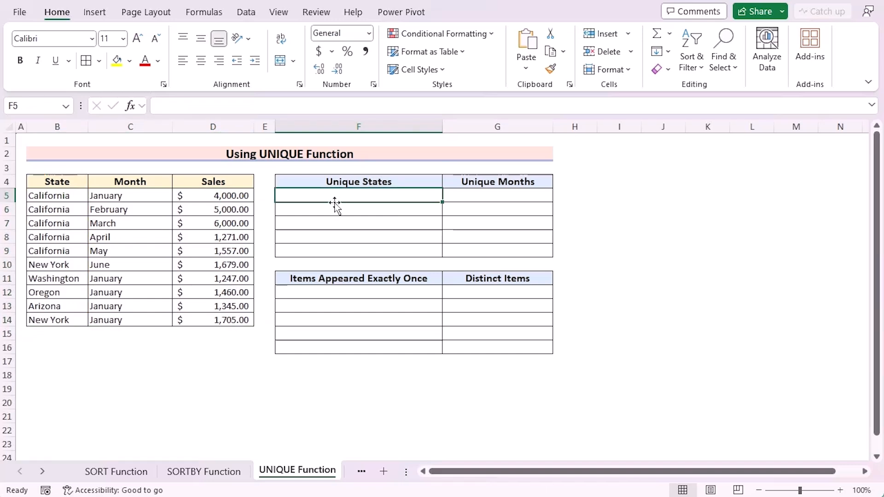
double_click(331, 199)
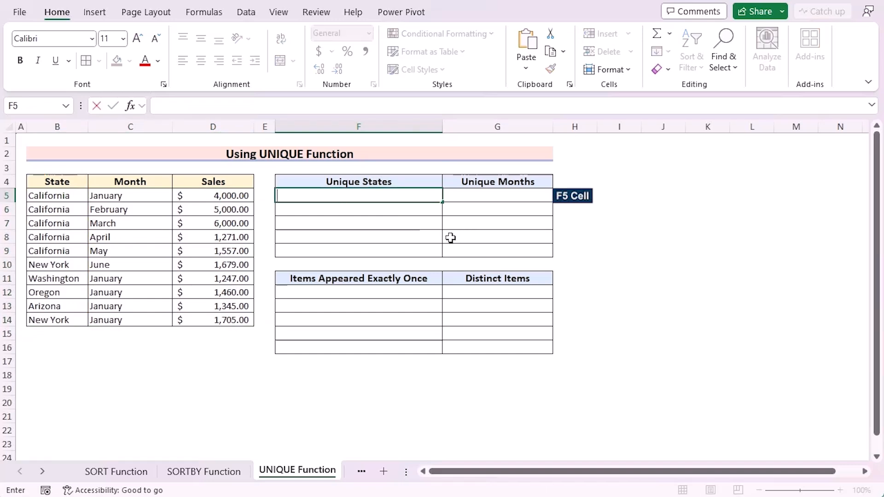
type("=UNIQUE")
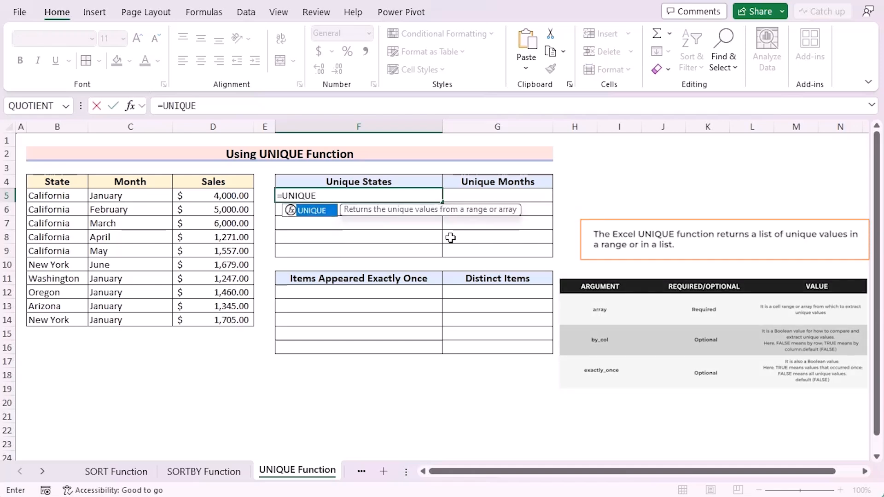
type("(")
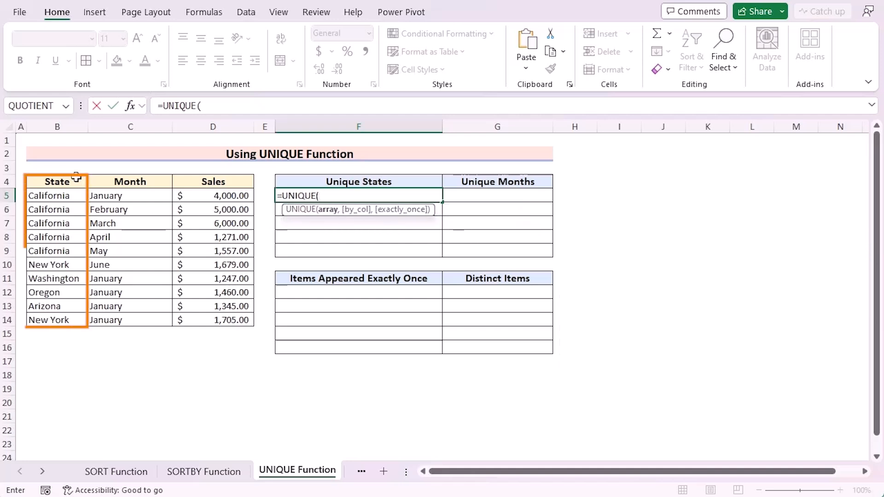
left_click(63, 196)
left_click_drag(62, 196, 71, 321)
key("Return")
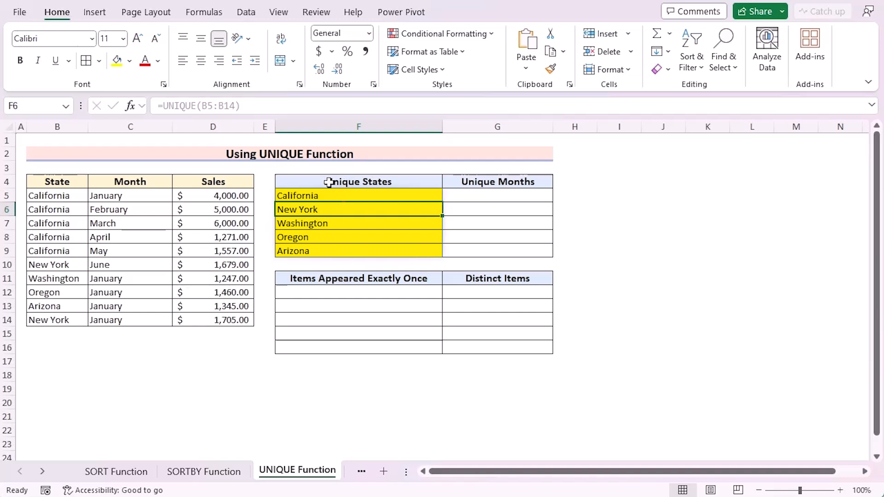
Enter =UNIQUE(C5:C14,FALSE,TRUE) in cell G5 under Unique Months to list months that appear exactly once
left_click(496, 195)
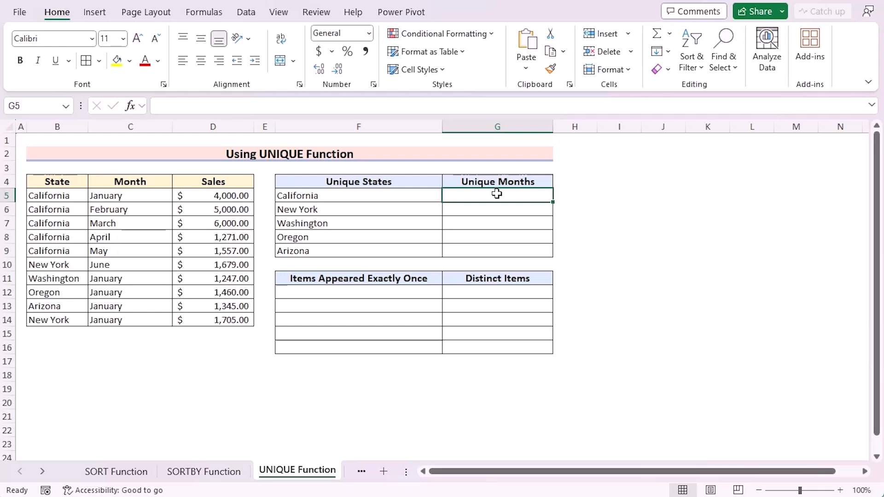
type("=")
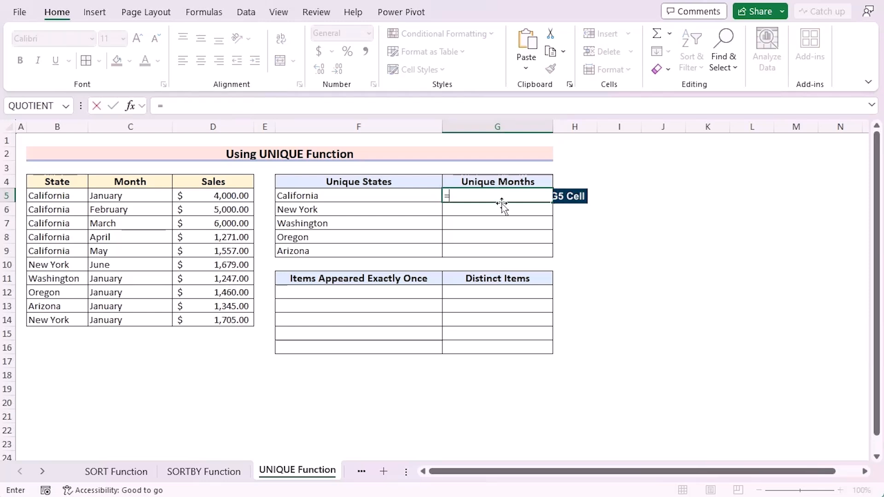
type("UNIQU")
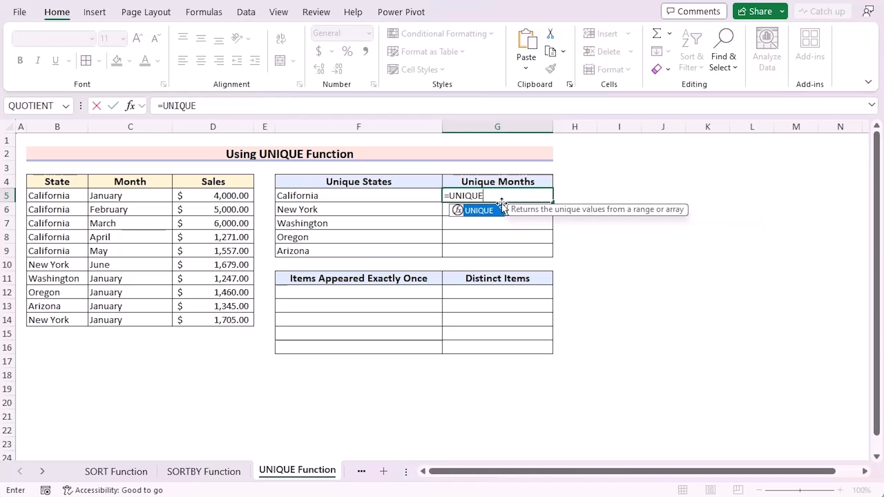
type("E")
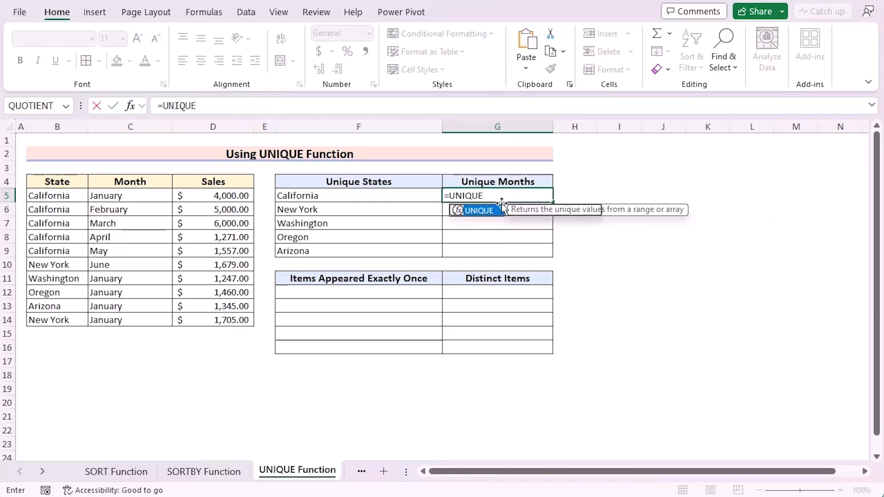
type("(")
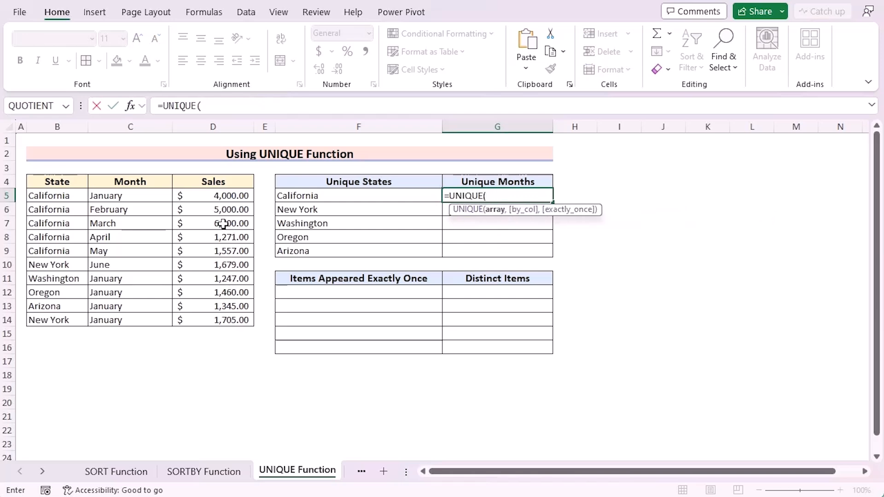
left_click_drag(132, 199, 134, 318)
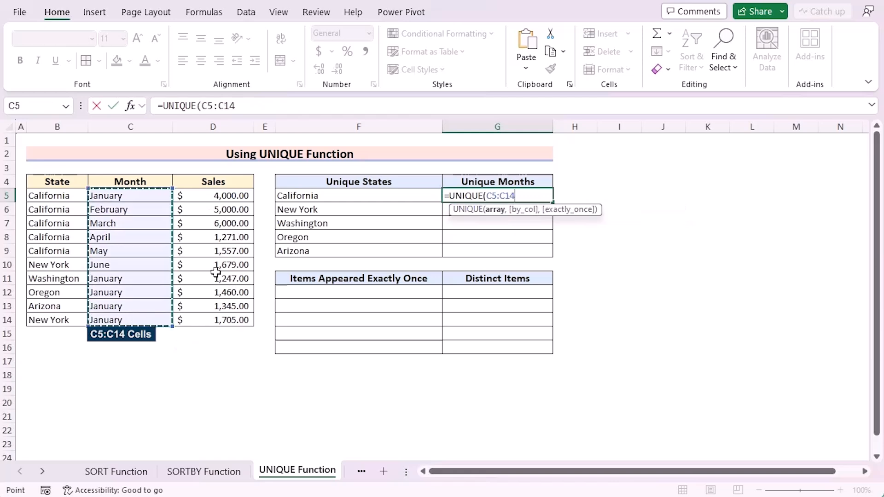
type(",")
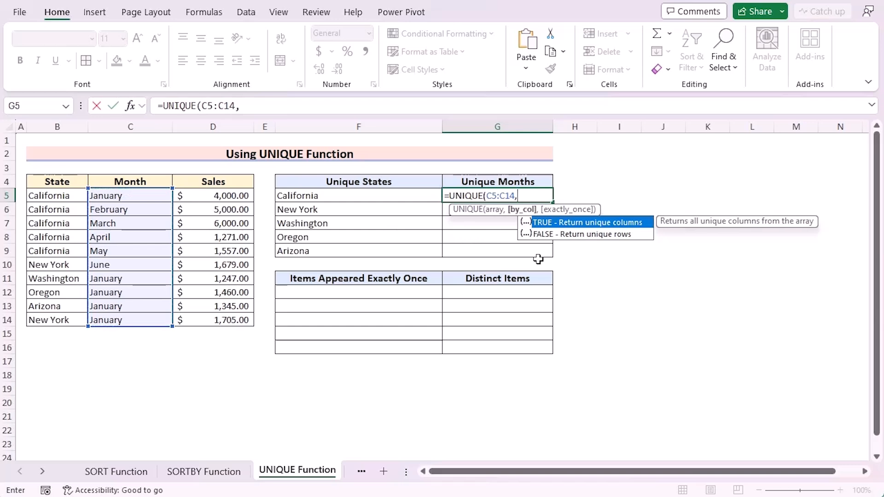
double_click(583, 235)
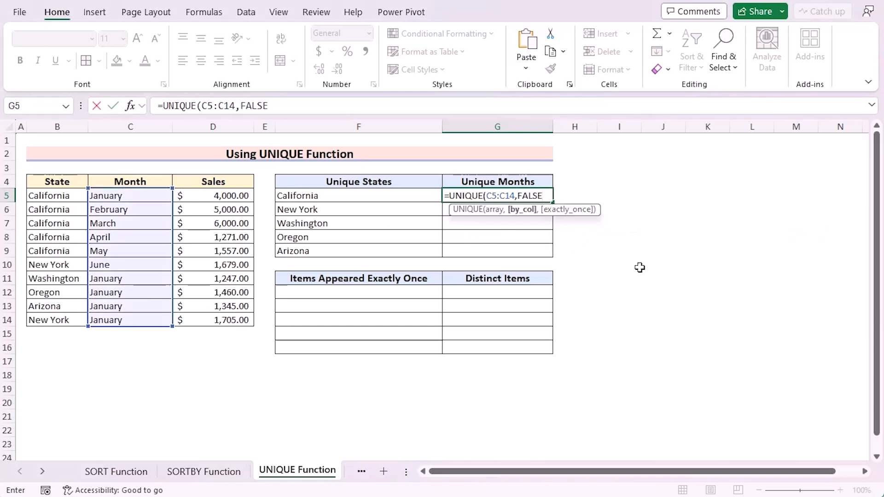
type(",")
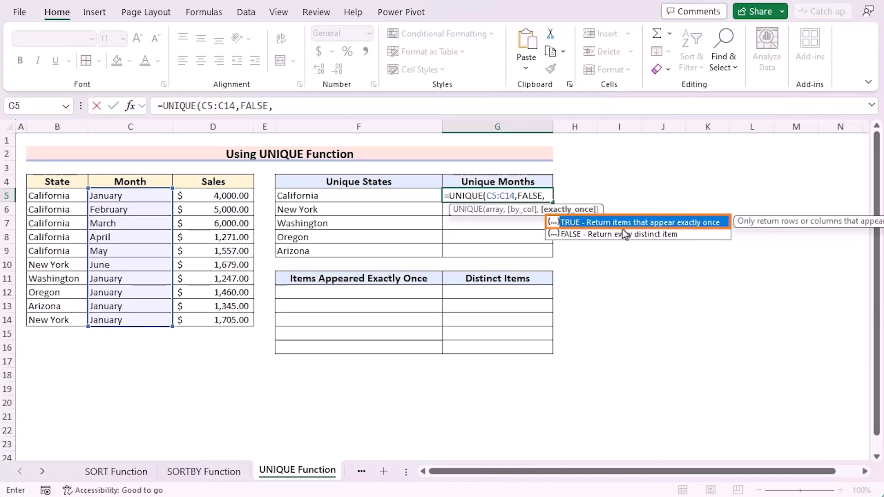
double_click(717, 226)
type(")")
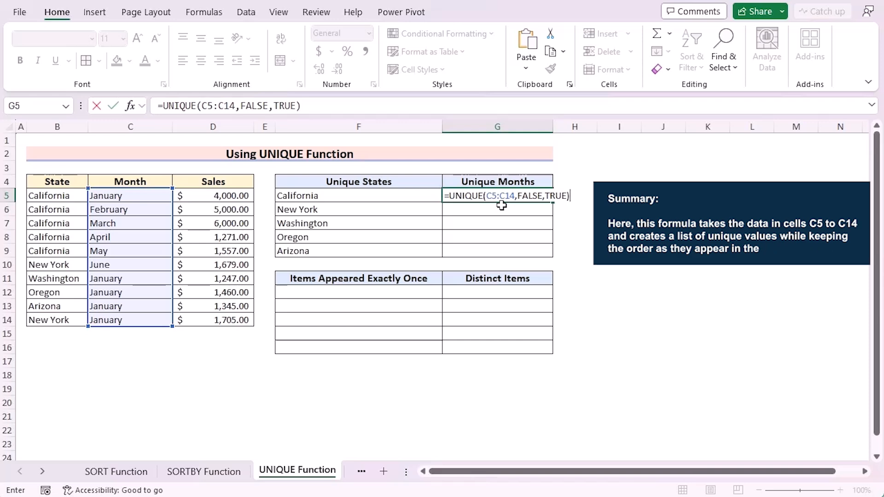
key("Return")
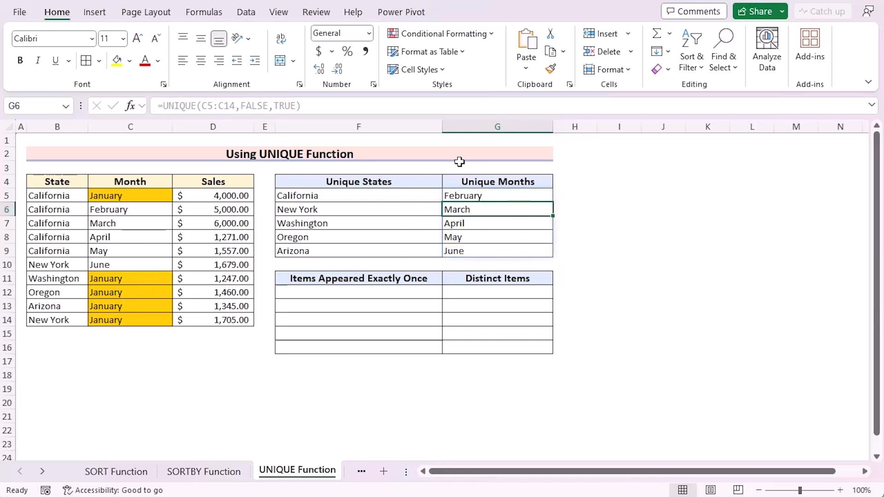
Convert the State, Month and Sales data in B4:D14 into a table with headers and turn off its banded rows
left_click(325, 297)
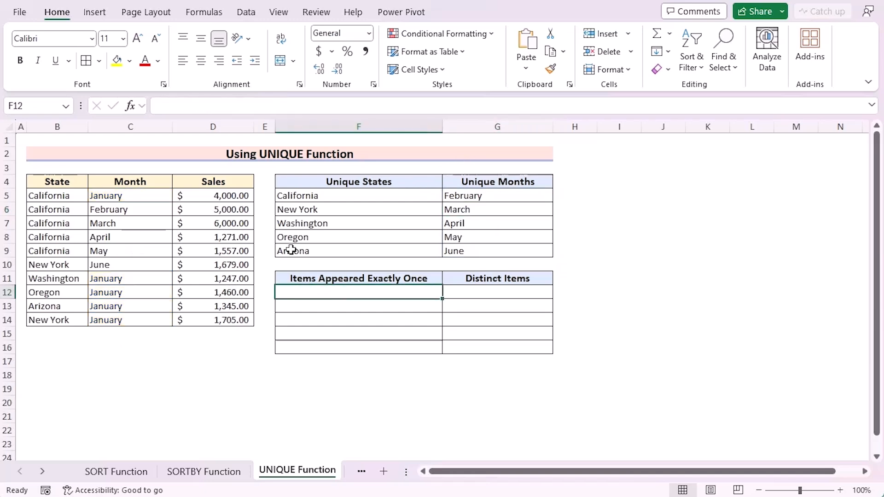
left_click(70, 198)
left_click(64, 181)
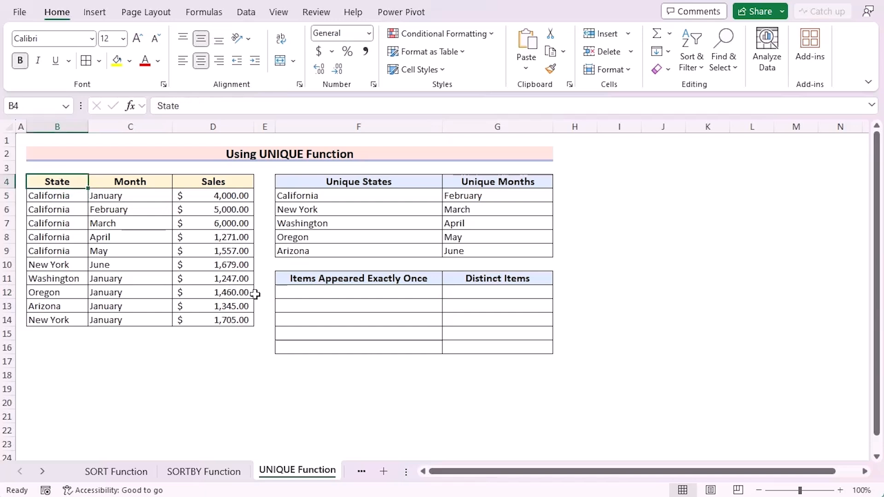
key("ctrl+a")
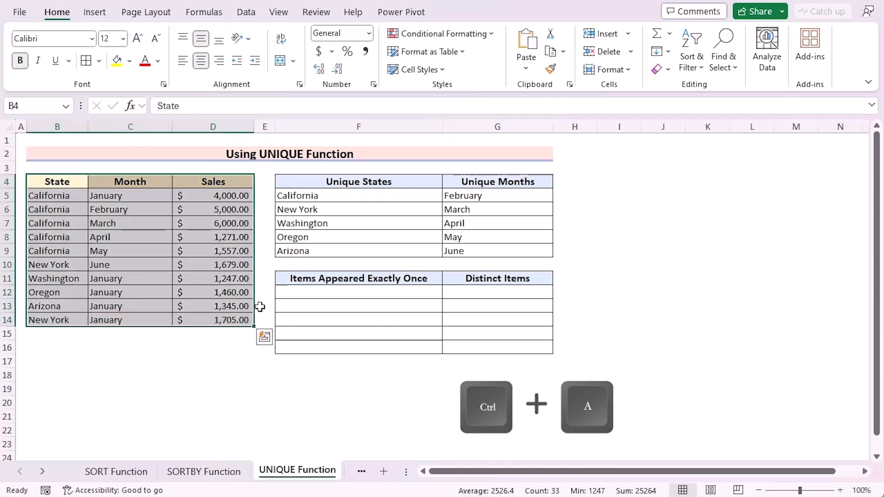
key("ctrl+t")
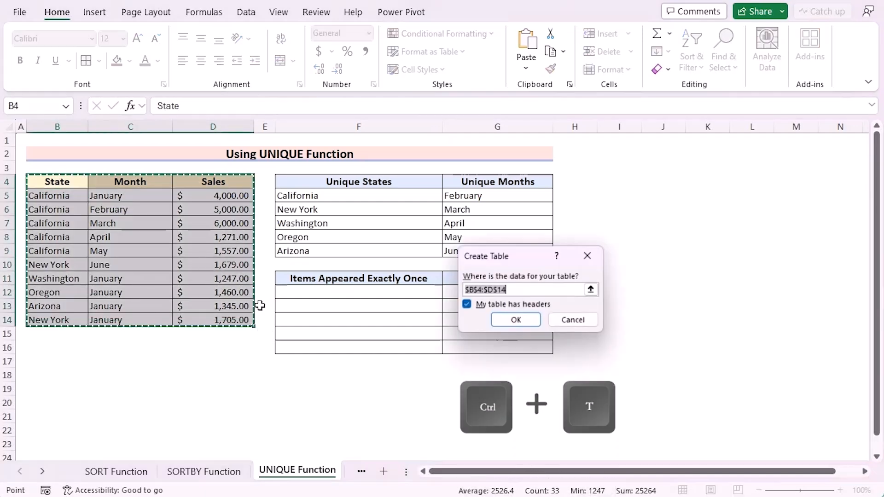
left_click_drag(509, 252, 363, 223)
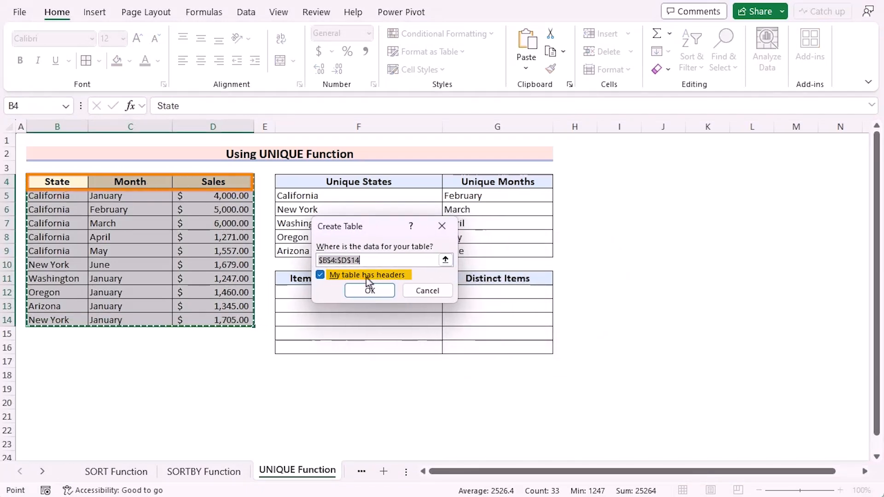
left_click(364, 289)
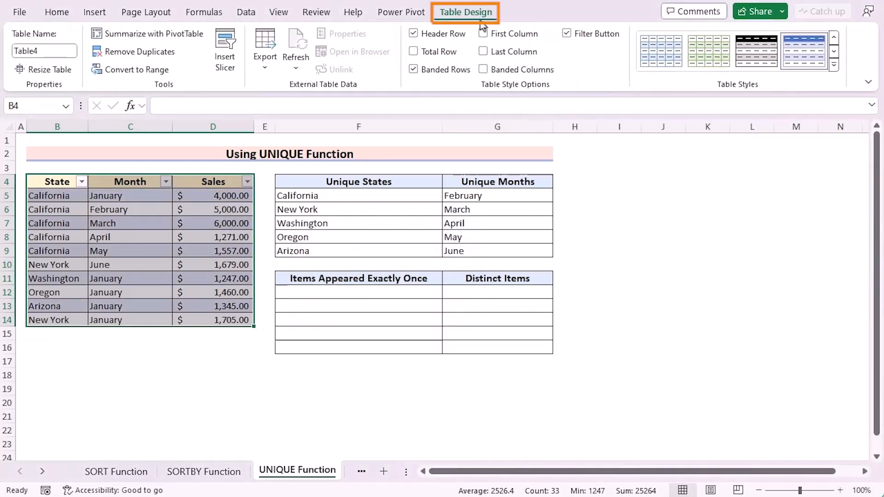
left_click(414, 70)
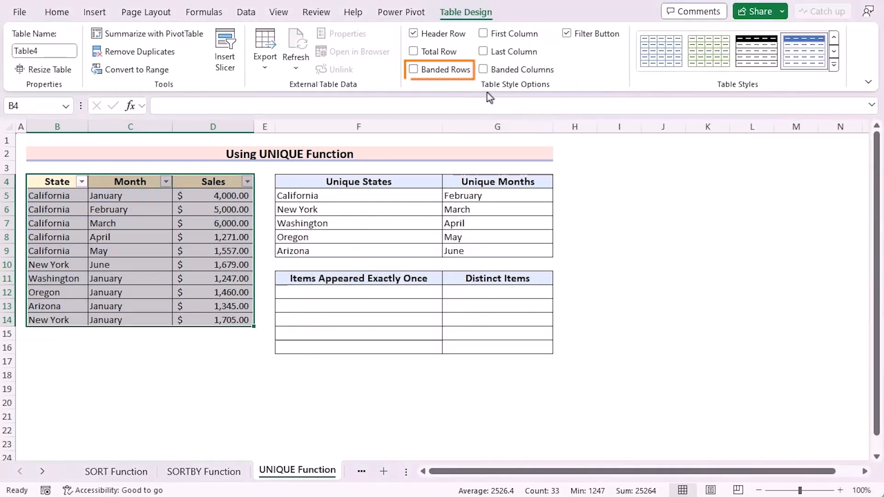
left_click(333, 292)
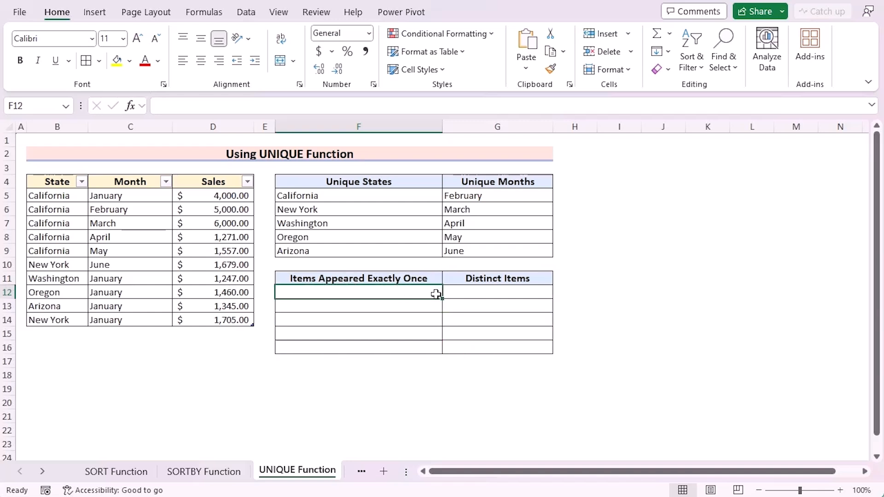
Enter =UNIQUE(Table4[State],FALSE,TRUE) in cell F12 to list the states that appear exactly once
double_click(382, 292)
type("=")
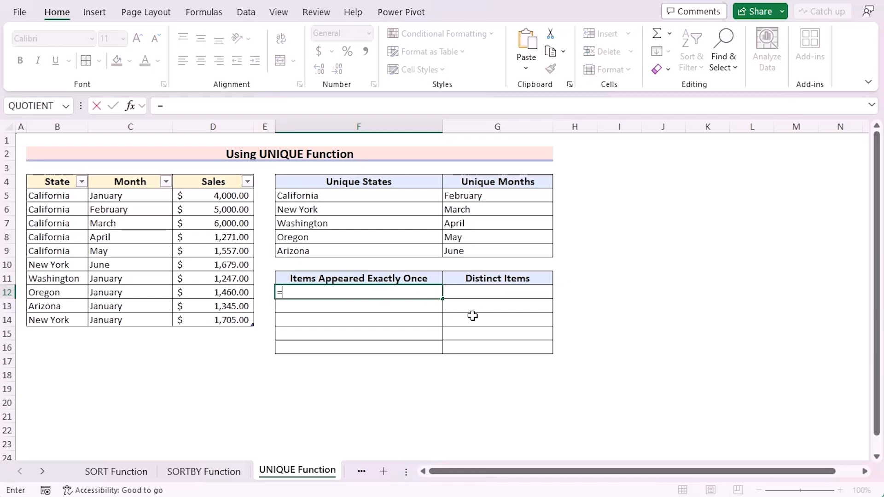
type("UNIQ")
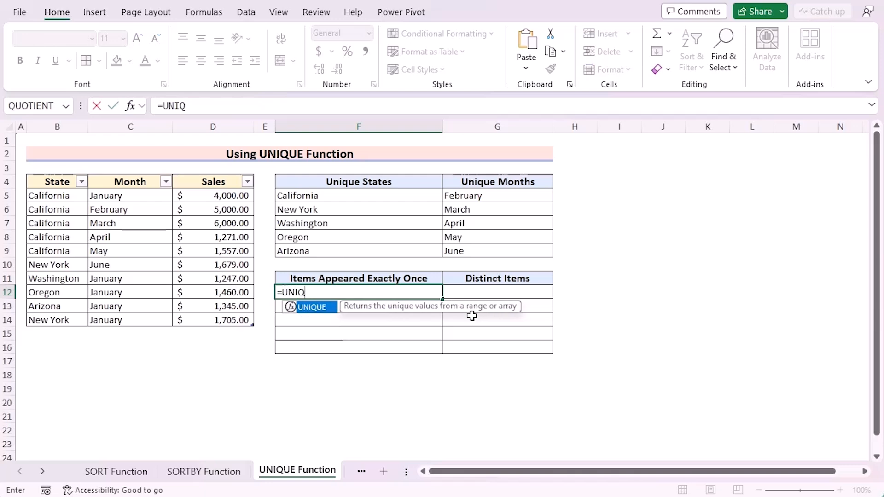
type("UE(")
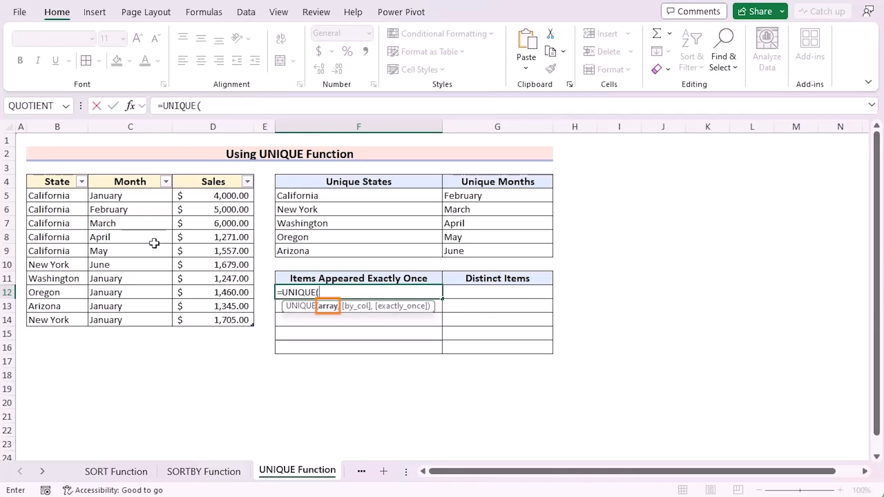
left_click_drag(68, 195, 46, 320)
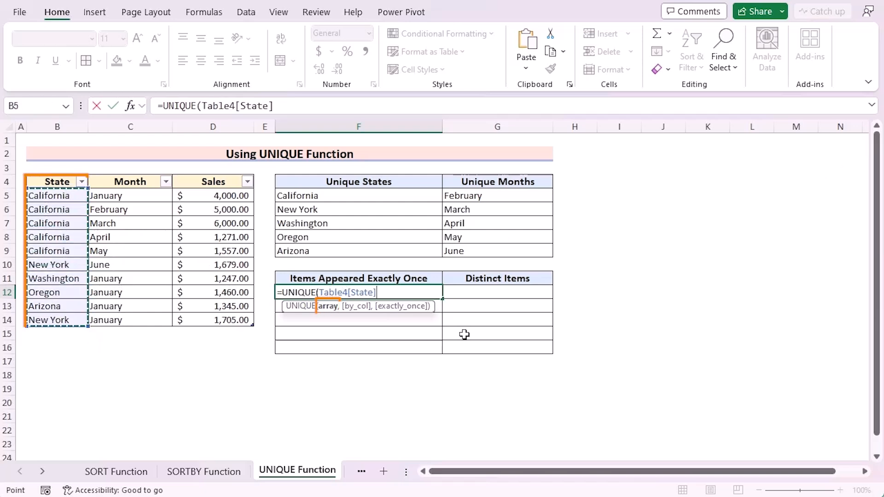
type(",")
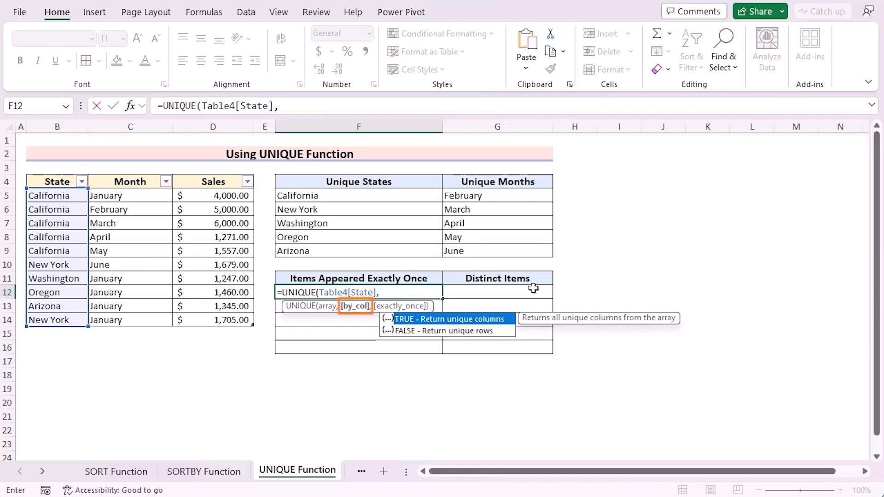
double_click(479, 331)
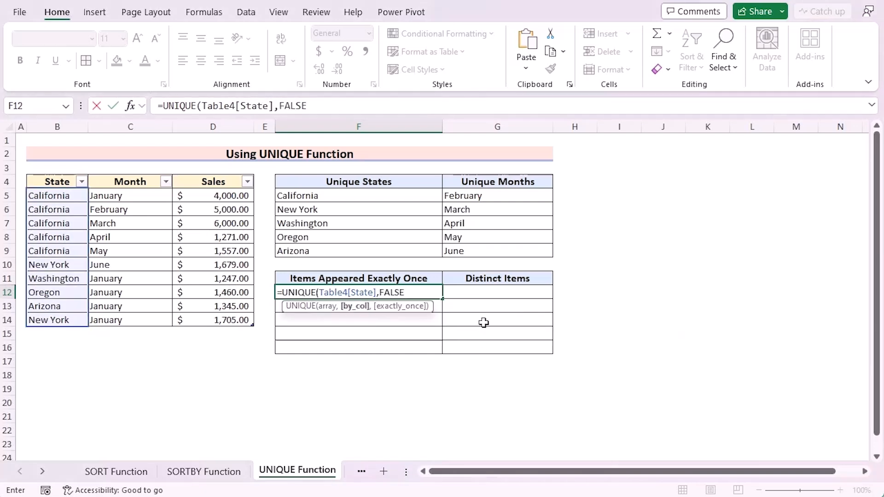
type(",")
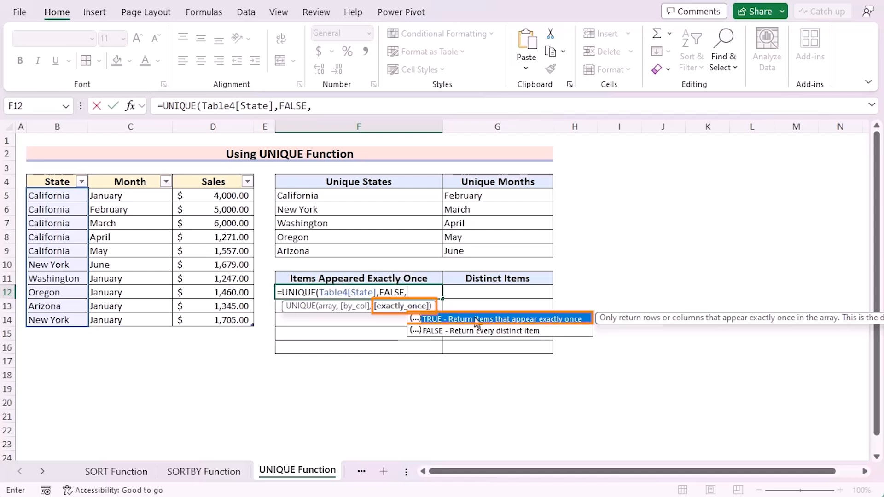
double_click(412, 319)
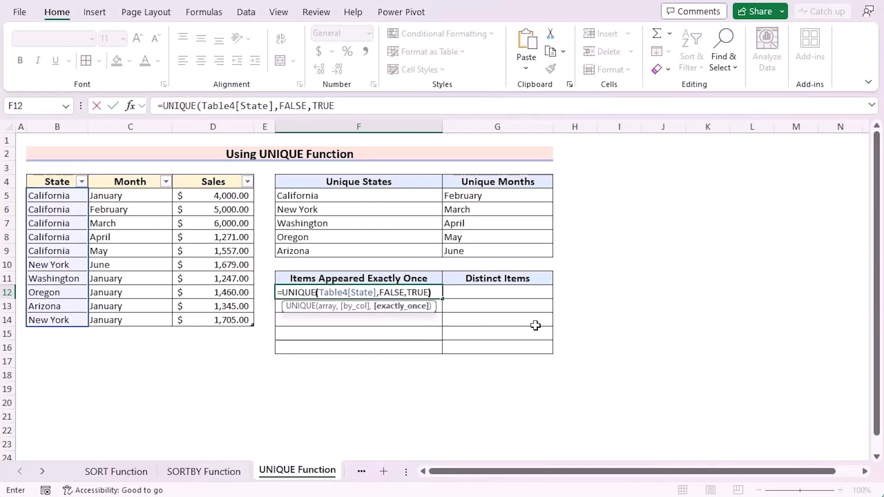
type(")")
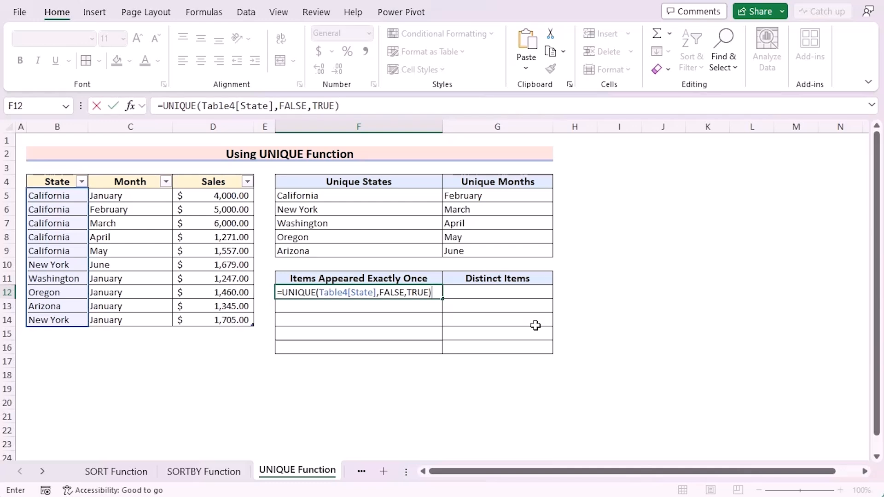
key("Return")
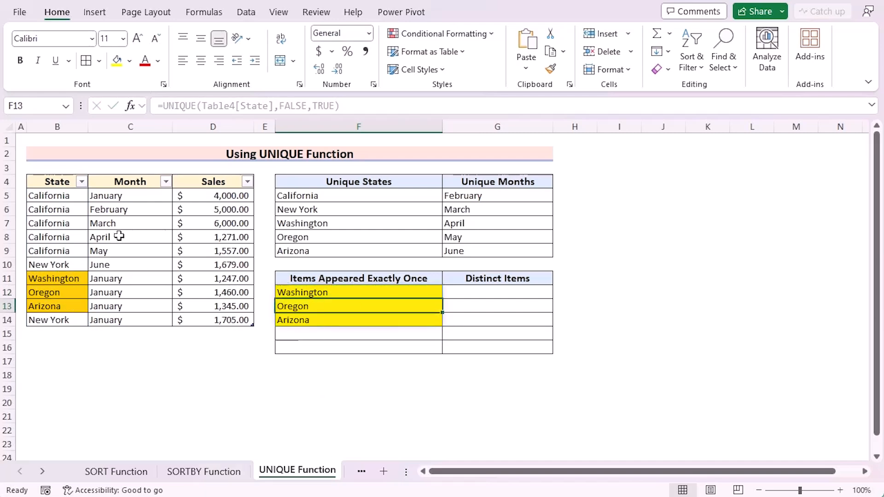
Enter =UNIQUE(Table4[State],FALSE,FALSE) in cell G12 under Distinct Items to list every distinct state
left_click(478, 292)
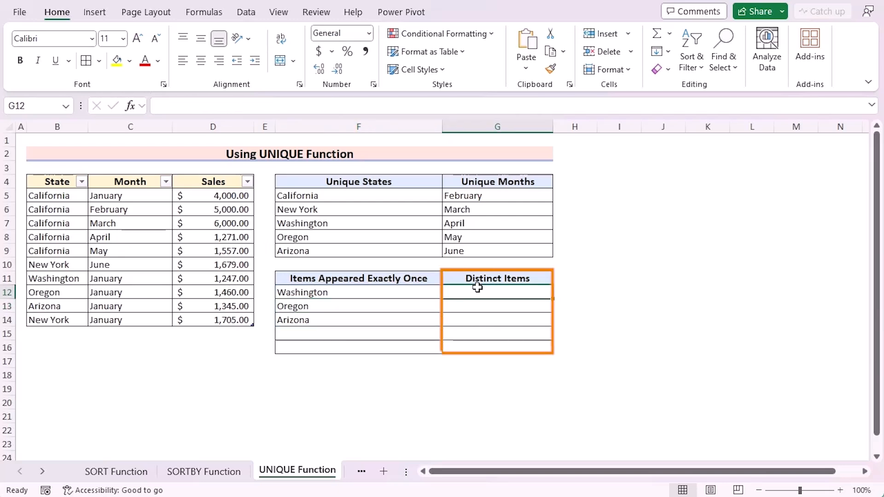
double_click(477, 288)
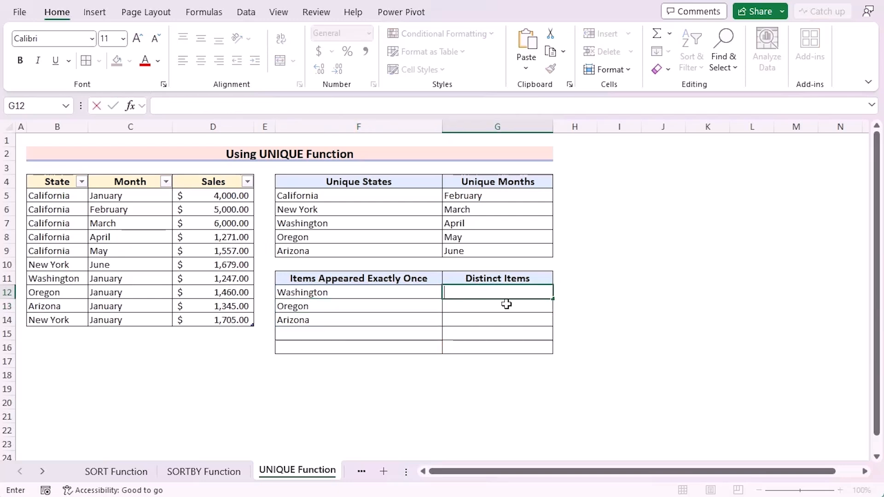
type("=UNIQUE(")
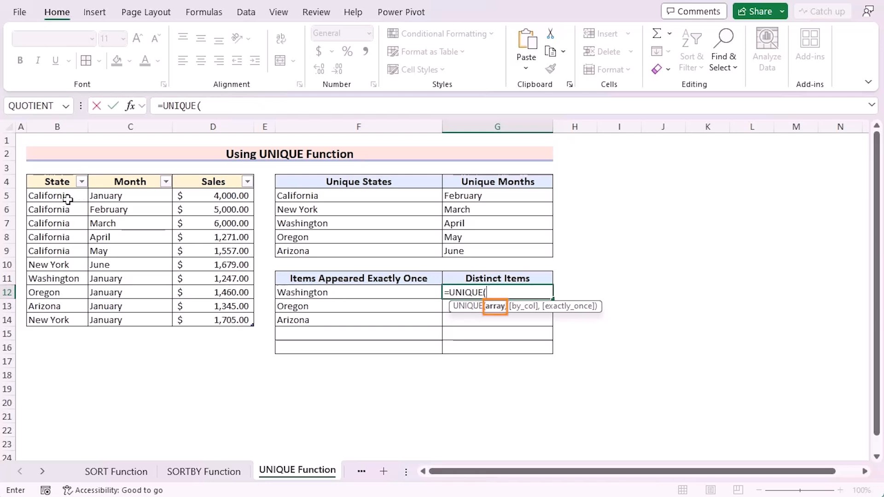
left_click_drag(65, 196, 70, 322)
type(",")
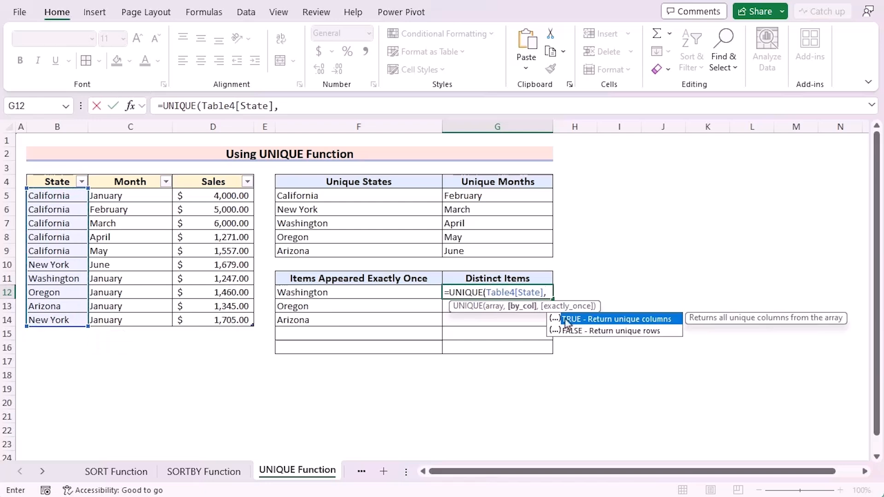
double_click(607, 332)
type(",")
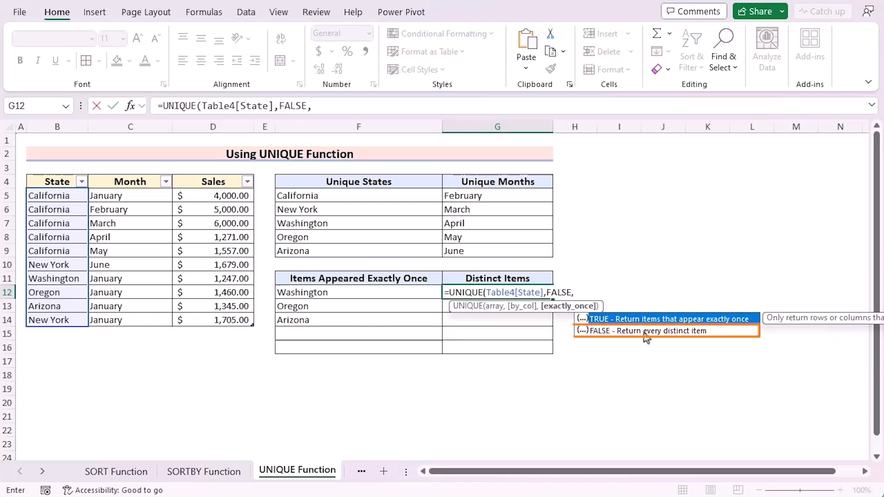
left_click(648, 335)
double_click(647, 332)
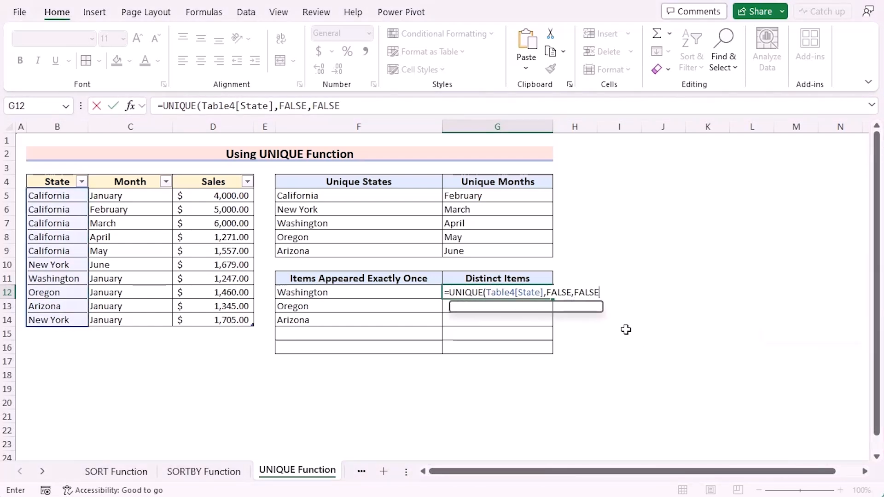
type(")")
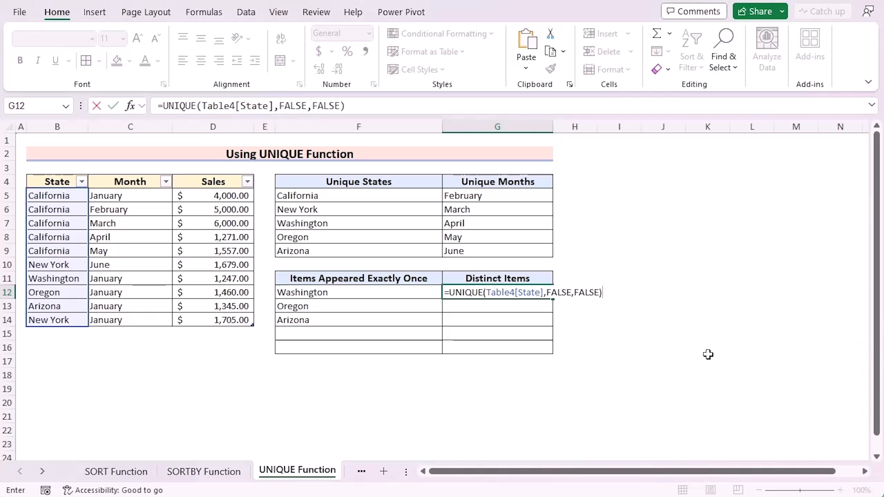
key("Return")
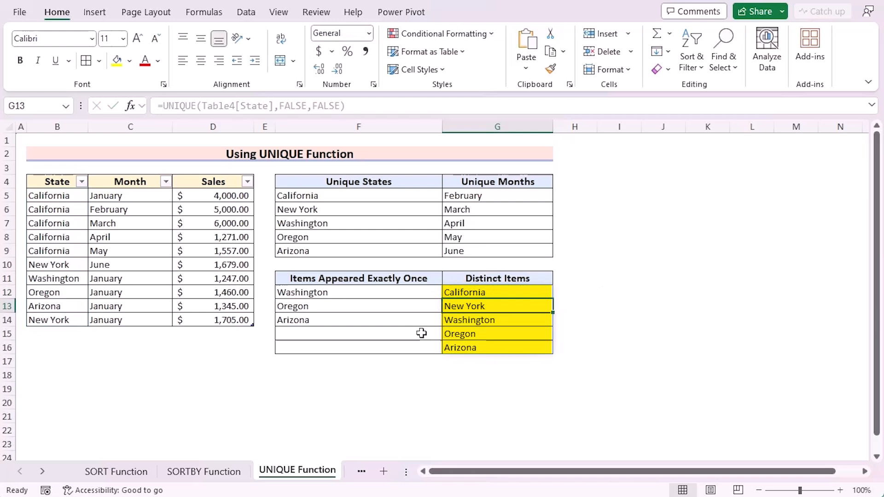
Add Washington as a new State entry in cell B15, directly below the sales table
left_click(350, 362)
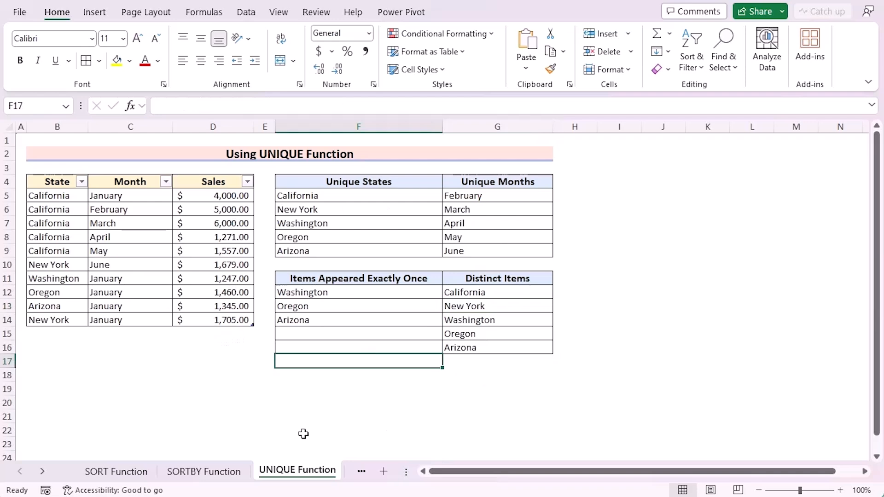
left_click(42, 335)
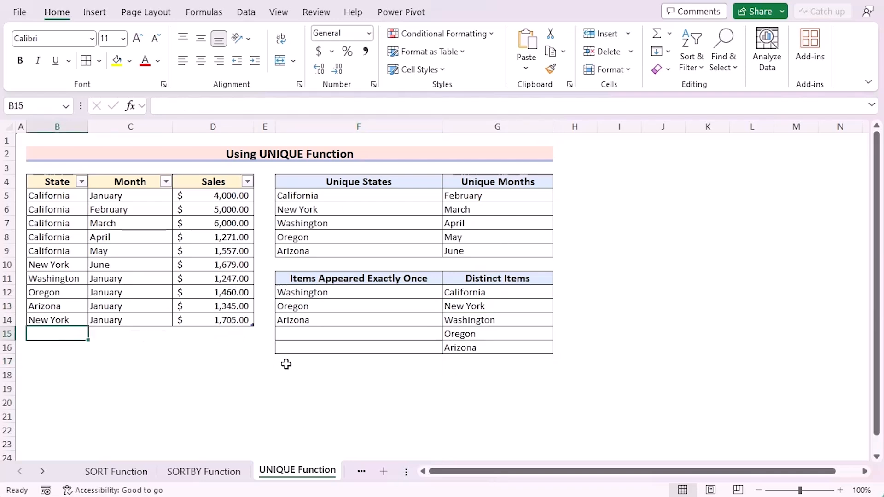
type("Washington")
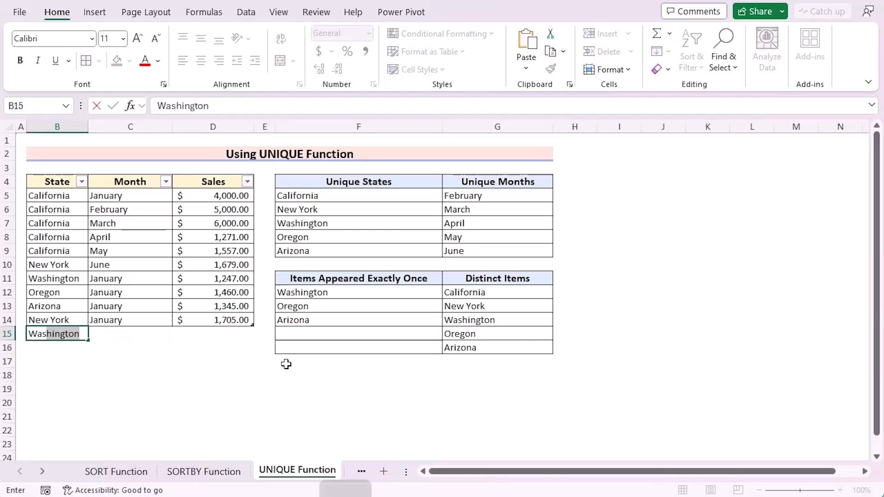
key("Return")
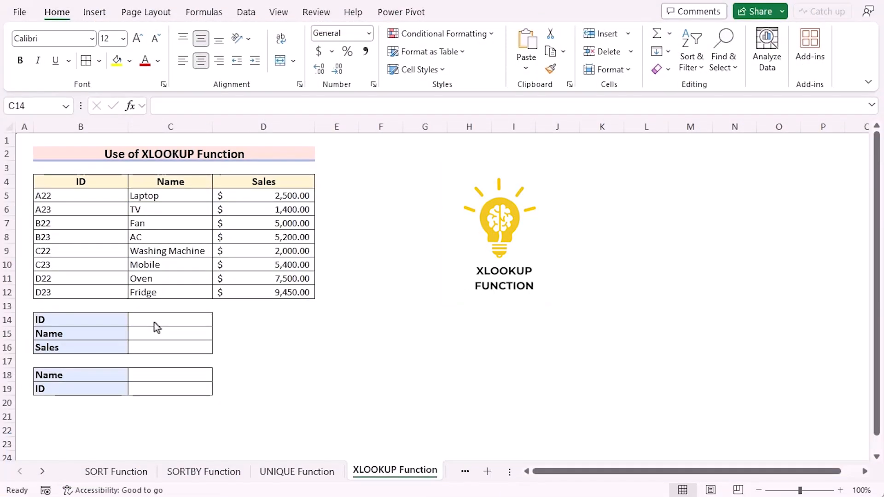
On the XLOOKUP Function sheet, give ID cell C14 a List data validation with source =$B$5:$B$12
left_click(182, 328)
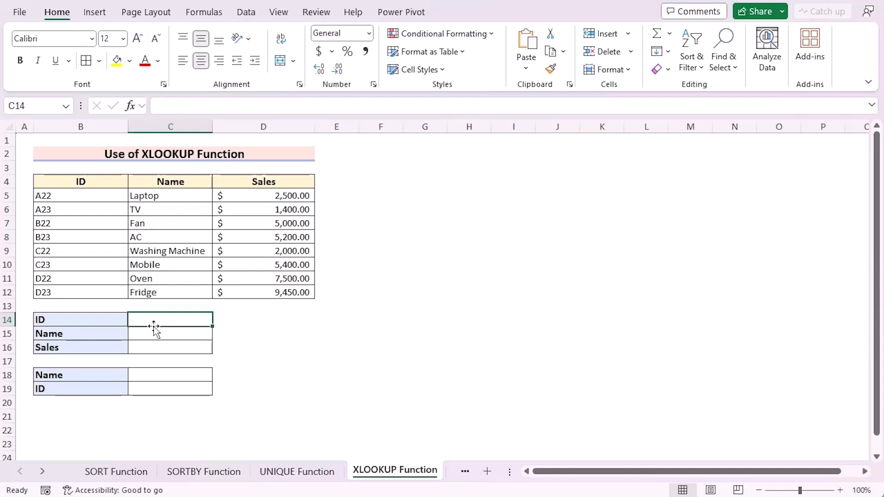
left_click(244, 15)
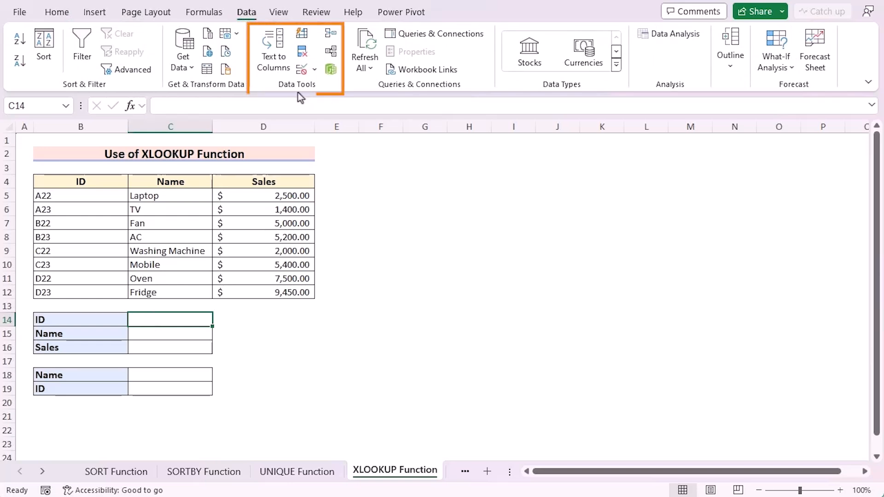
left_click(302, 70)
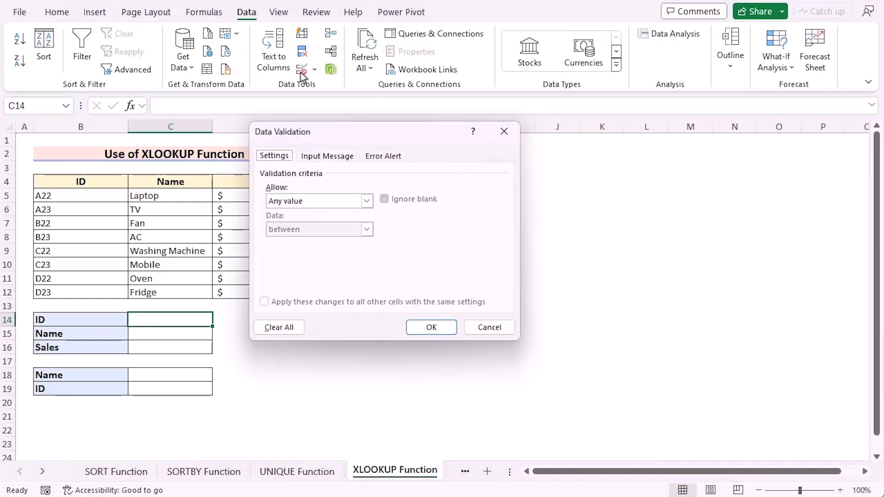
left_click_drag(330, 129, 421, 139)
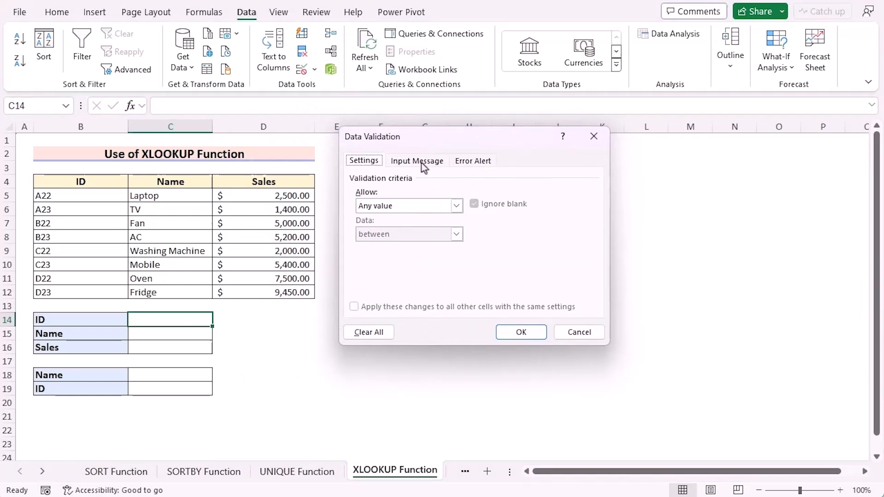
left_click(444, 206)
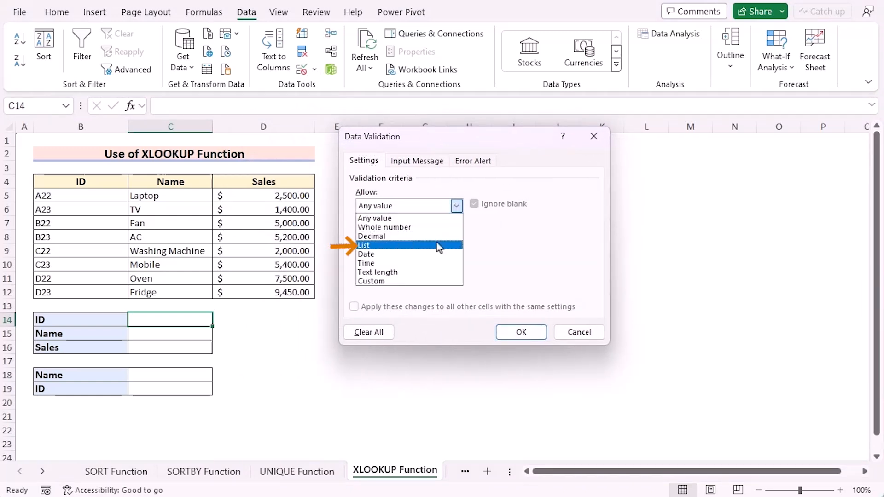
left_click(439, 245)
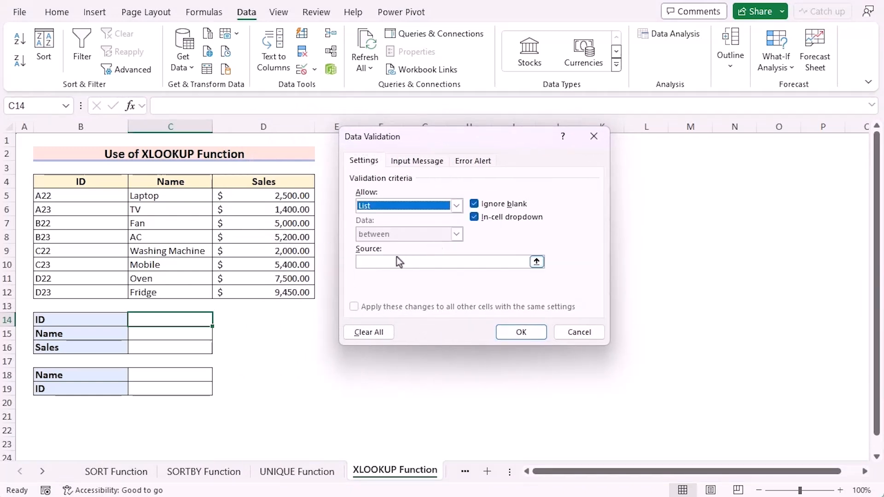
left_click(382, 262)
left_click_drag(65, 195, 70, 297)
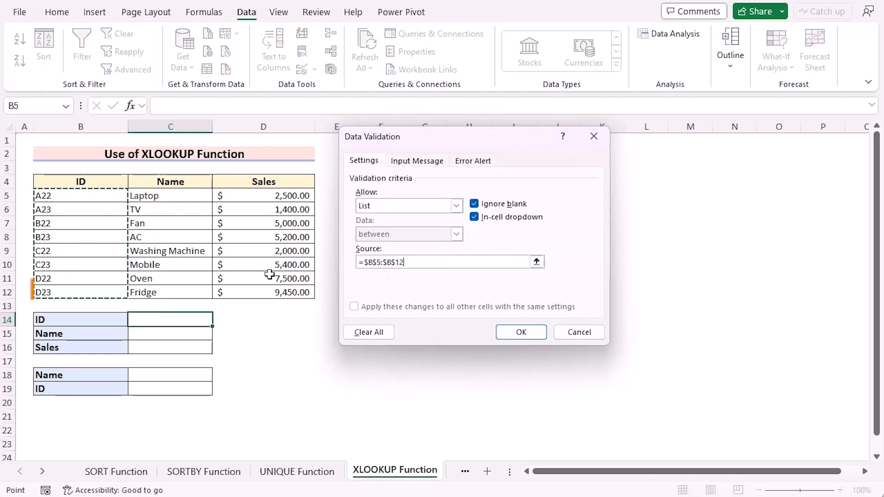
left_click(523, 332)
Choose B23 from the dropdown list in ID cell C14
left_click(219, 319)
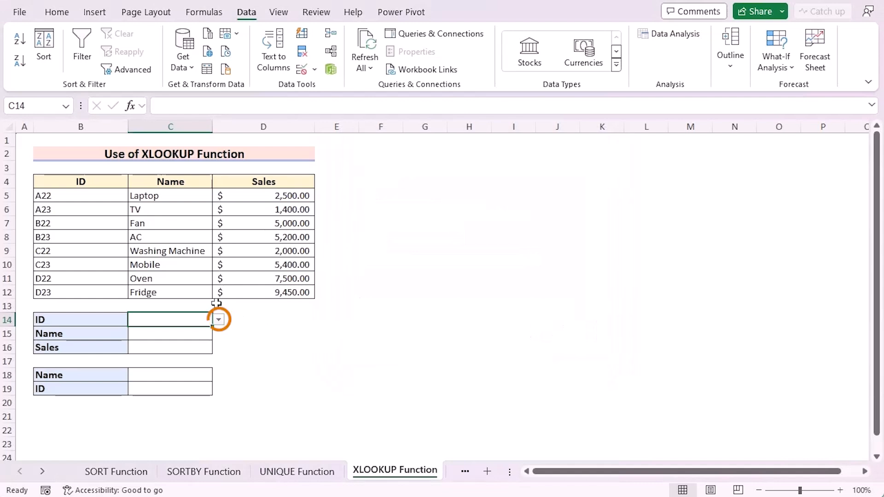
left_click(219, 320)
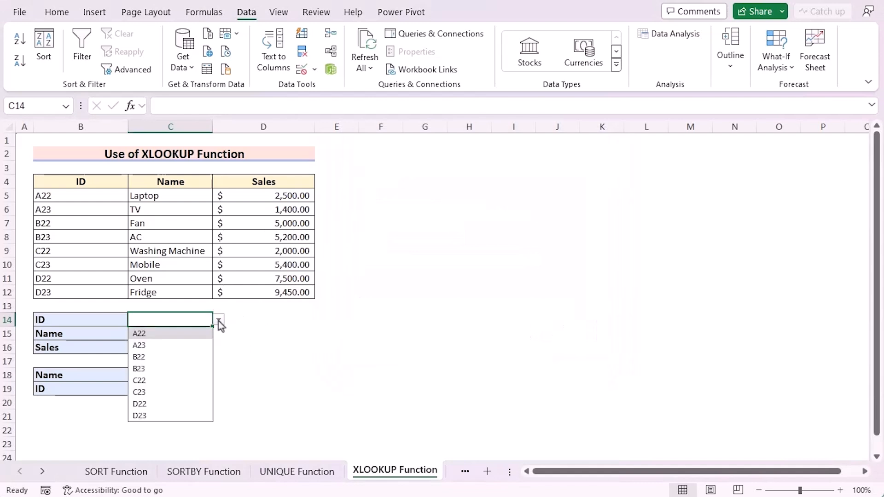
left_click(165, 369)
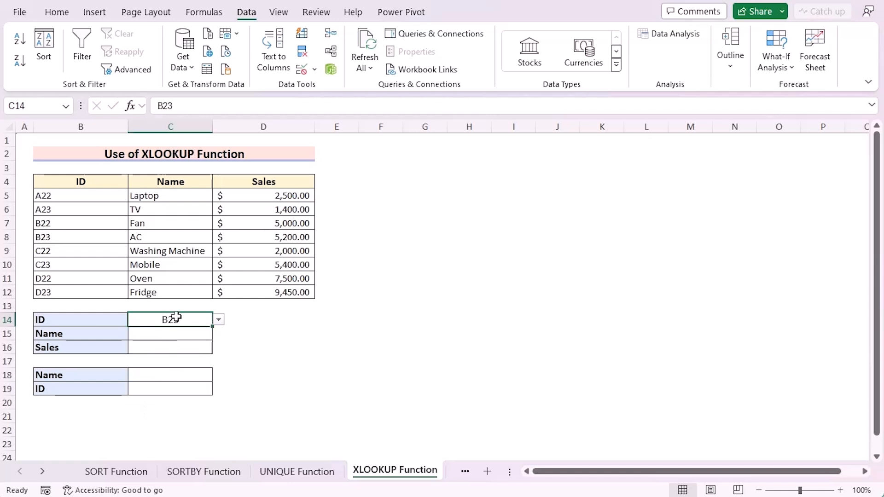
Enter =XLOOKUP(C14,B5:B12,C5:C12) in Name cell C15 to return the product name for the selected ID
left_click(184, 335)
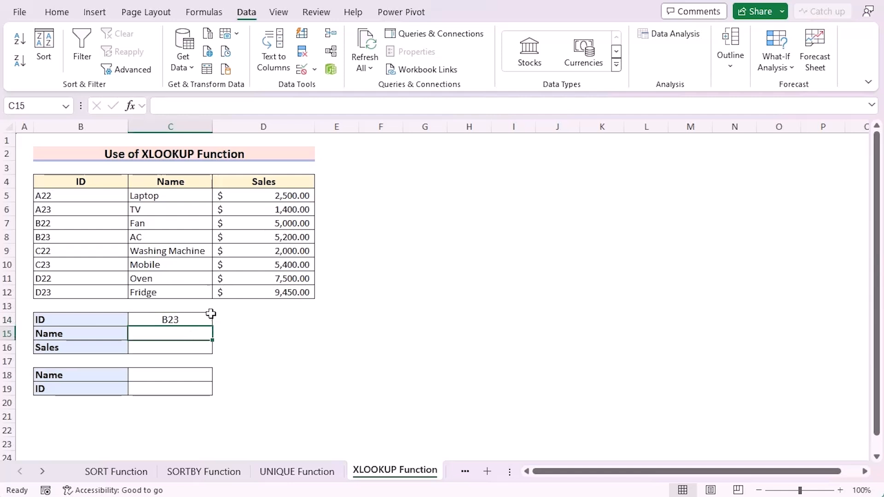
left_click(164, 331)
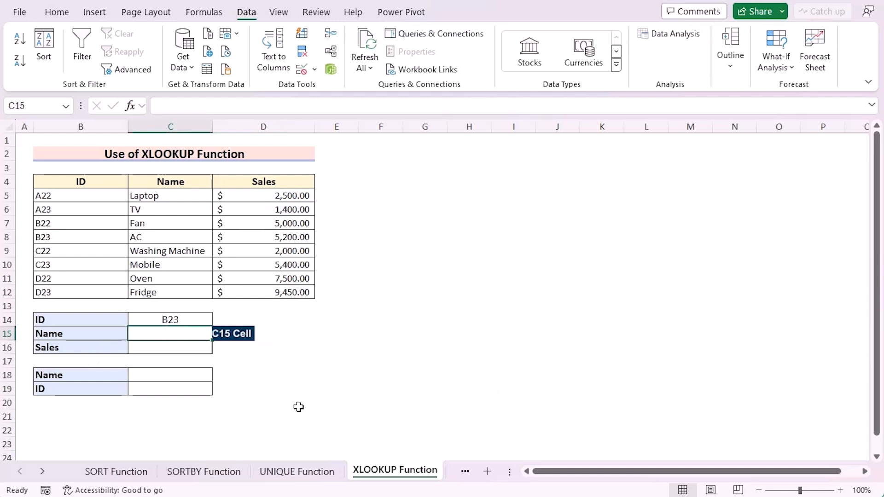
type("=X")
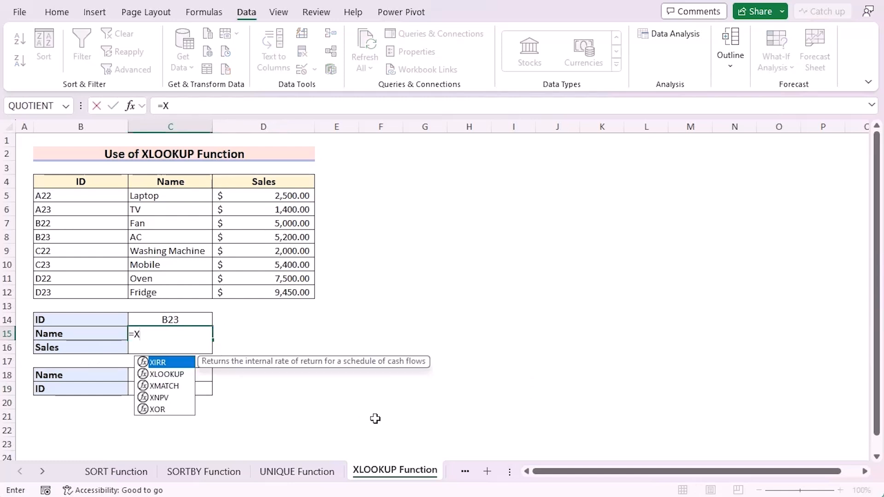
type("LOOKUP")
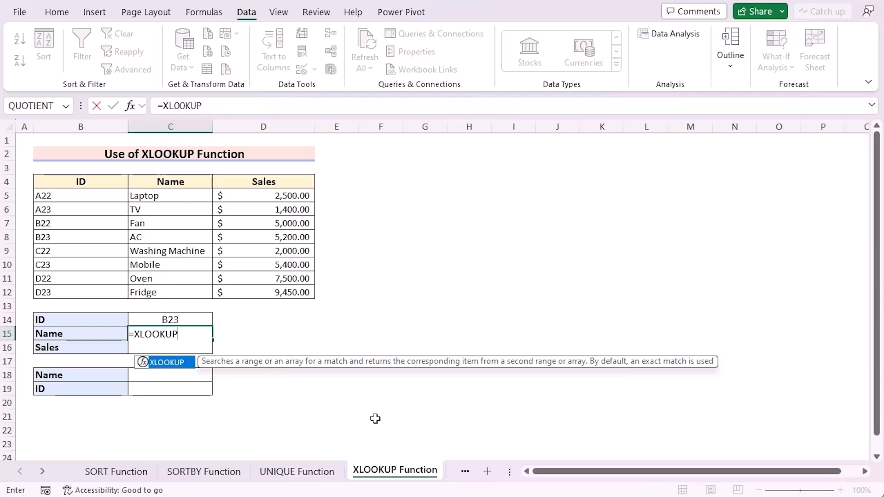
type("(")
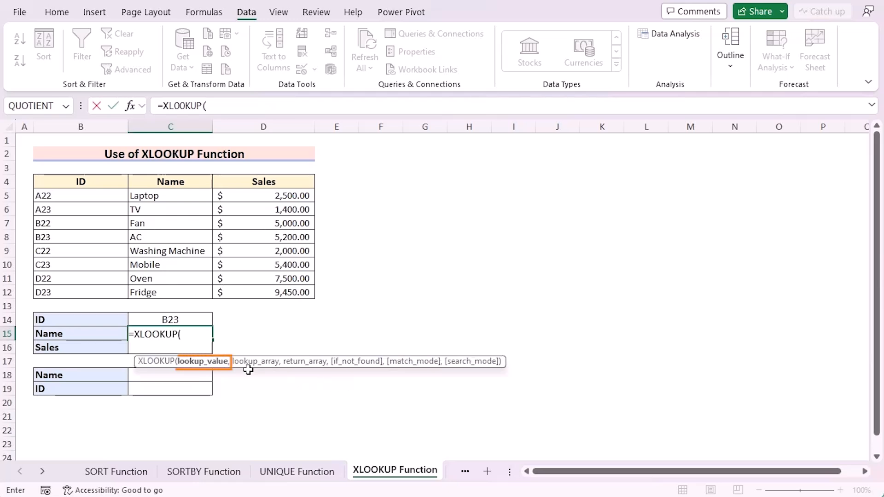
left_click(185, 319)
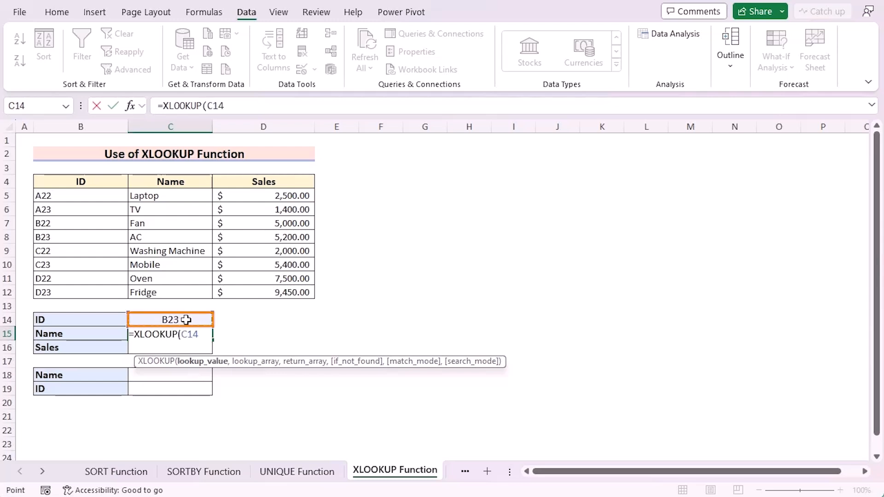
type(",")
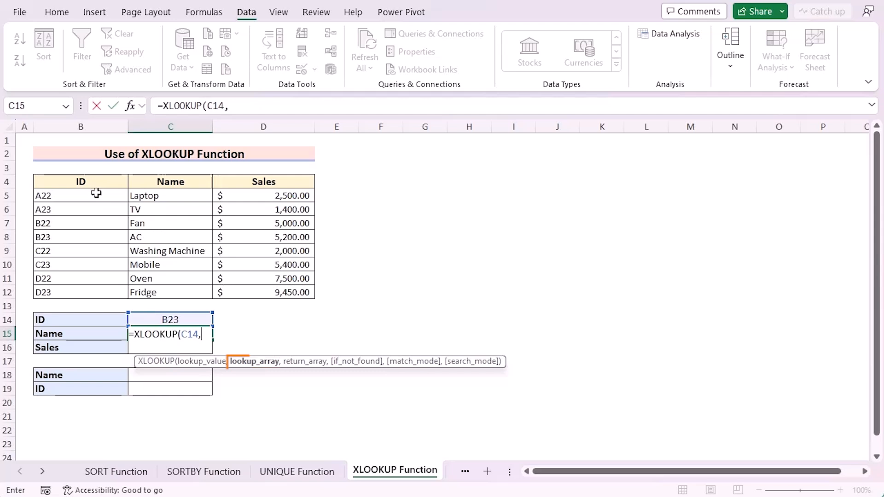
left_click_drag(96, 193, 99, 291)
type(",")
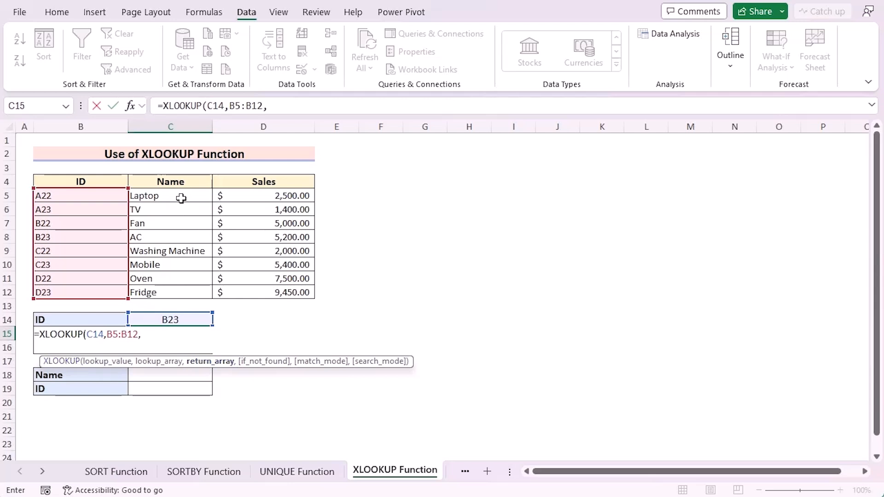
left_click_drag(179, 195, 201, 300)
key("Return")
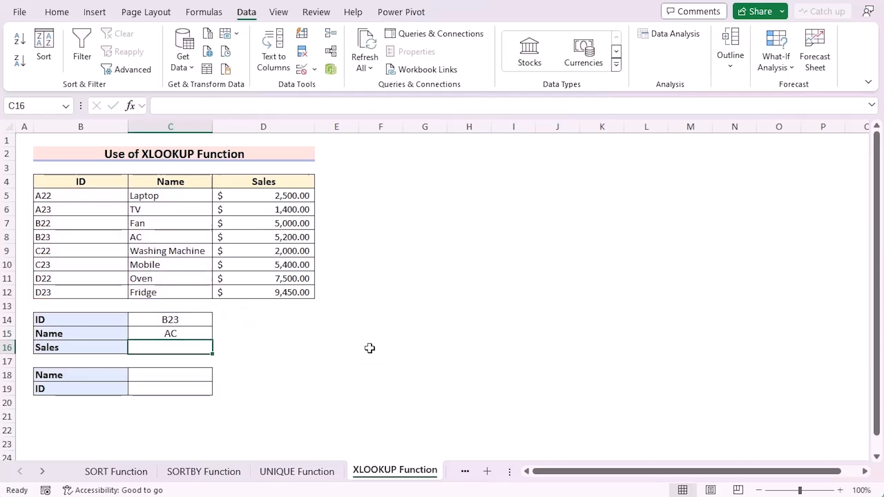
Copy the XLOOKUP formula text from Name cell C15 into Sales cell C16, keeping its references unchanged
key("Up")
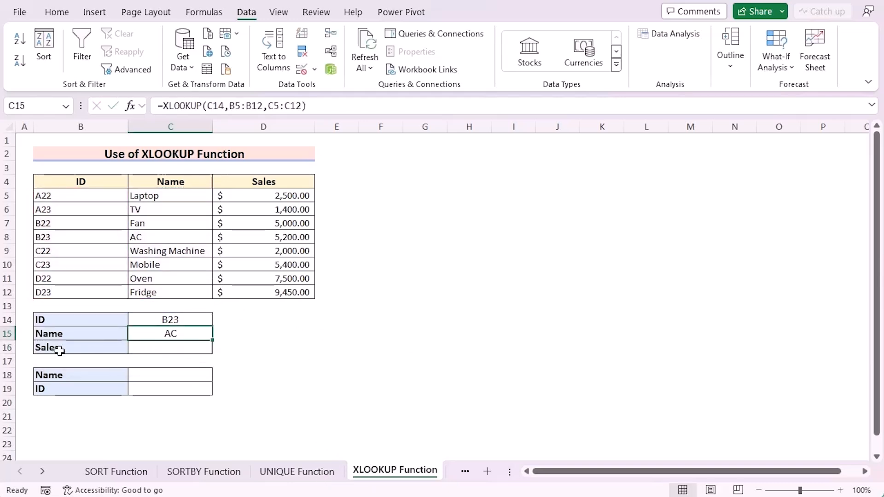
double_click(183, 334)
key("ctrl+c")
left_click_drag(306, 104, 158, 105)
key("Escape")
left_click(191, 347)
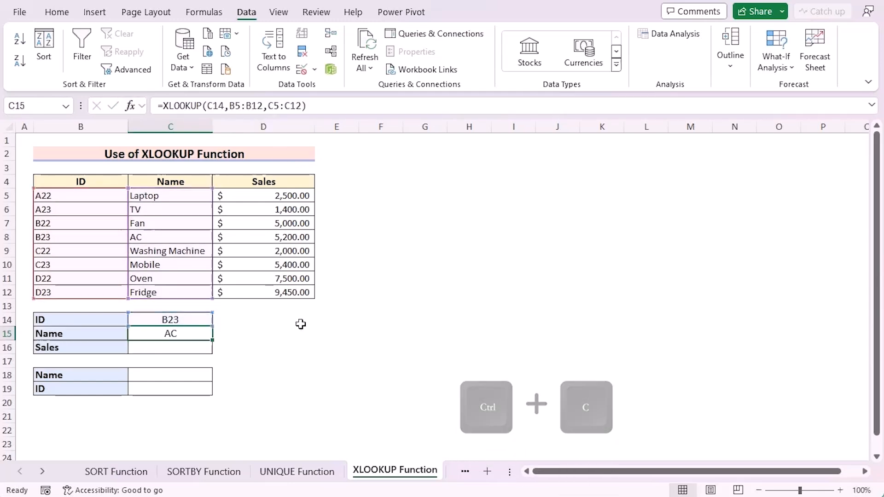
left_click(244, 104)
key("ctrl+v")
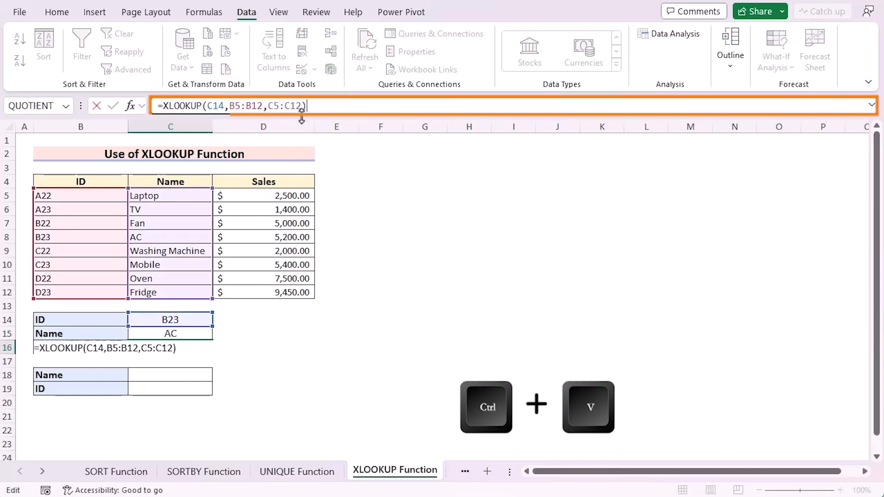
Replace the return array in cell C16's formula with D5:D12 so that it looks up sales
left_click(301, 107)
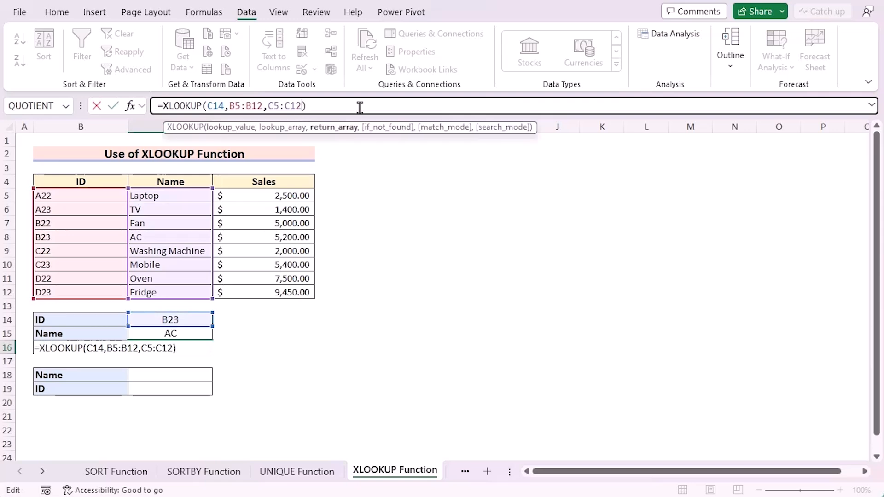
key("BackSpace")
key("BackSpace")
key("BackSpace")
key("BackSpace")
key("BackSpace")
key("BackSpace")
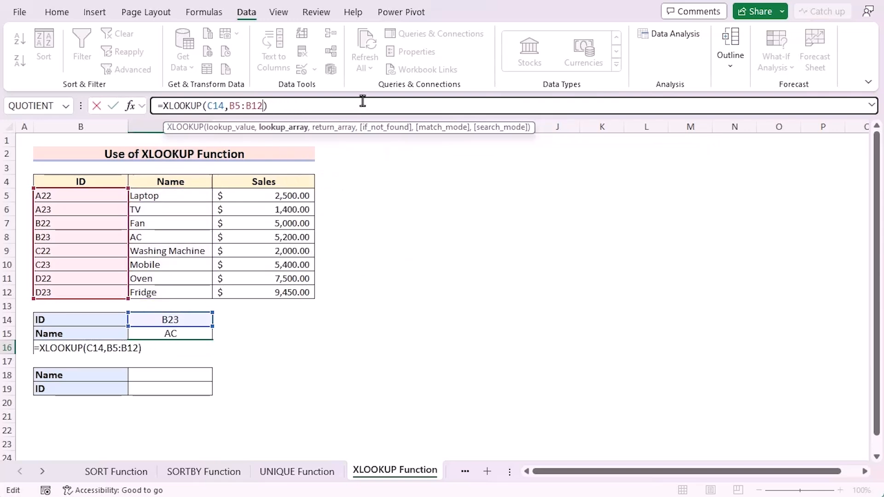
left_click_drag(275, 195, 275, 292)
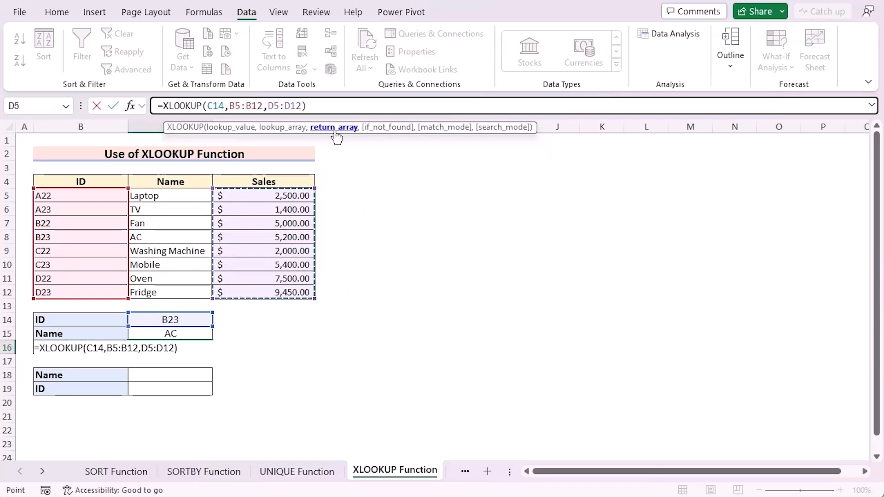
key("Return")
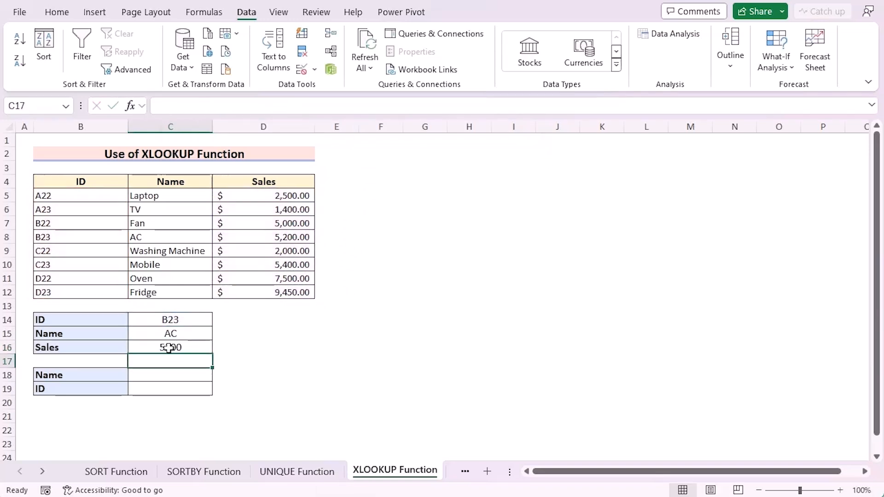
Test the lookups by choosing D23 and then D22 from the dropdown list in ID cell C14
left_click(178, 319)
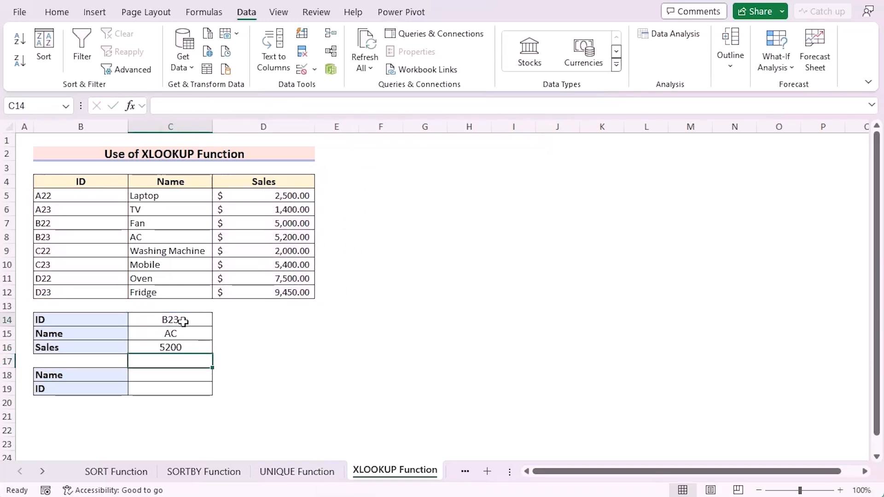
left_click(218, 319)
left_click(176, 415)
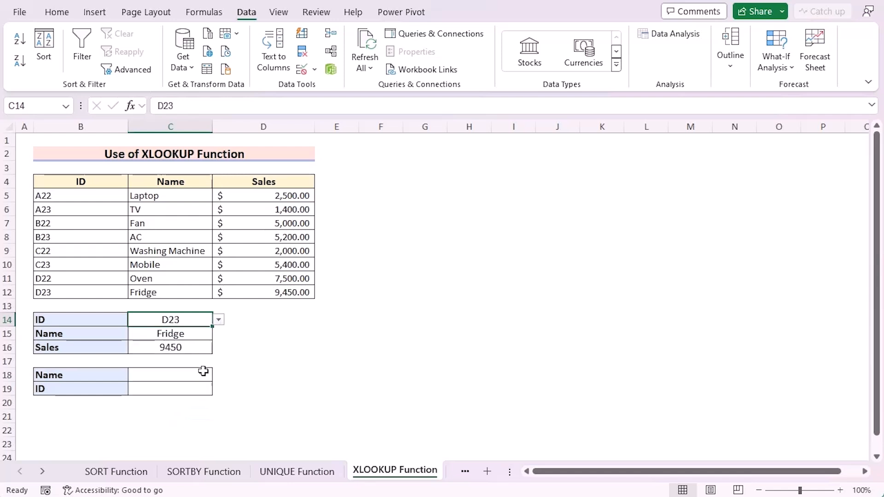
left_click(218, 319)
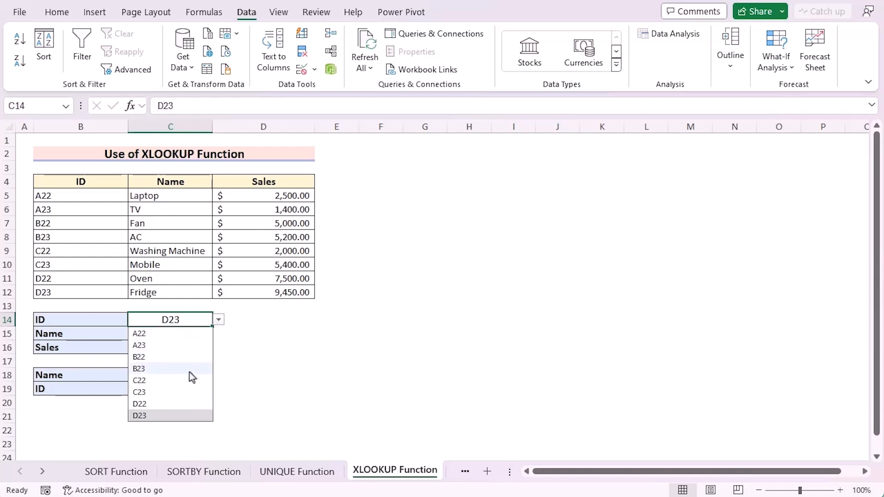
left_click(170, 399)
Enter Laptop as the product name in cell C18 of the lower lookup block
left_click(160, 374)
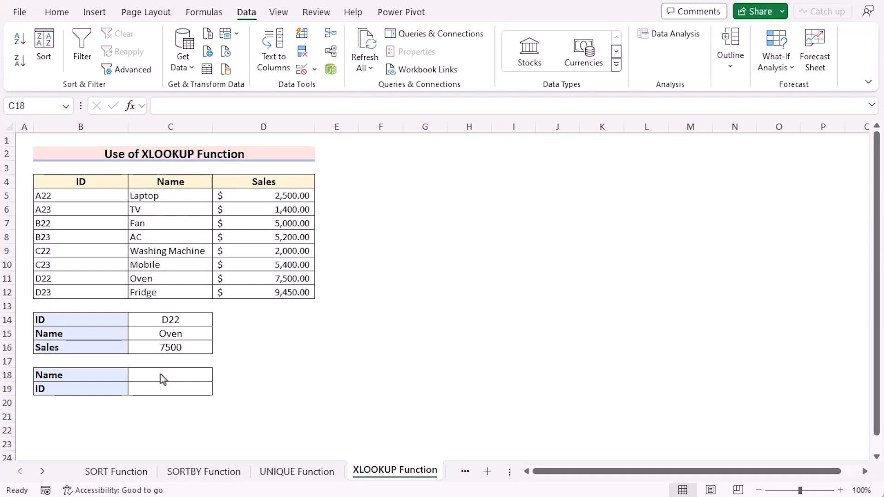
left_click(158, 374)
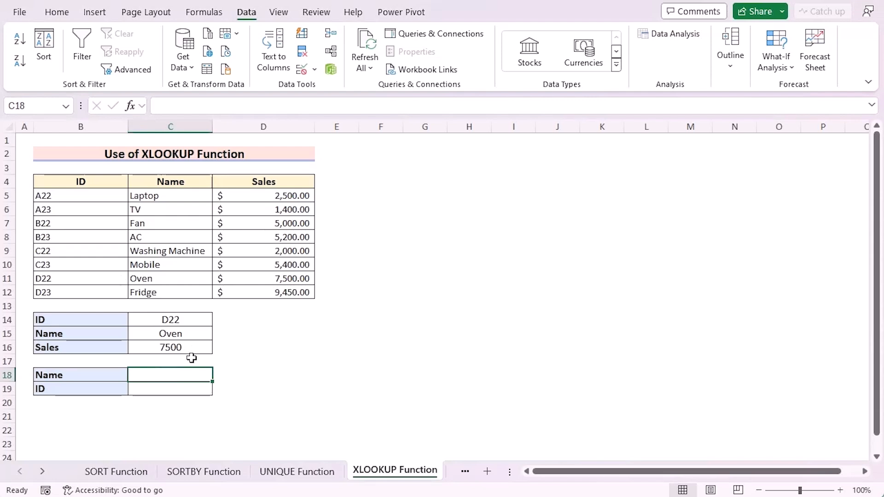
type("Laptop")
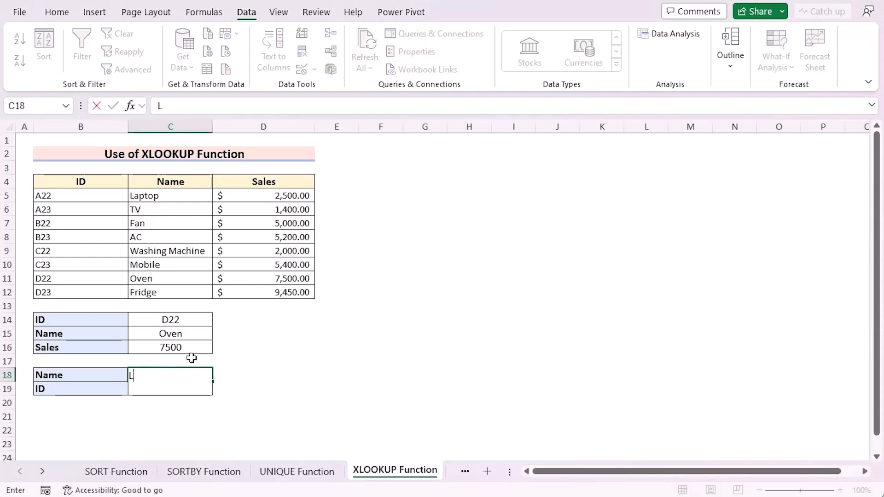
key("Return")
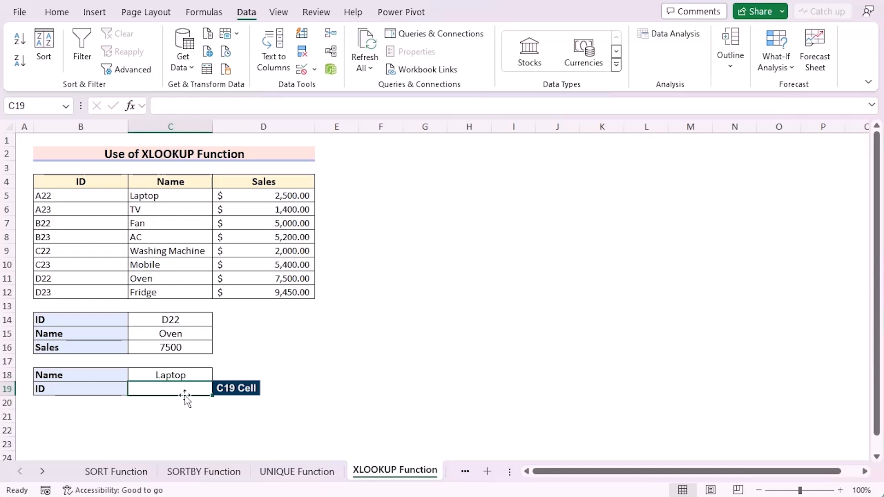
Enter =XLOOKUP(C18,C5:C12,B5:B12) in ID cell C19 to return the ID for the given product name
type("=")
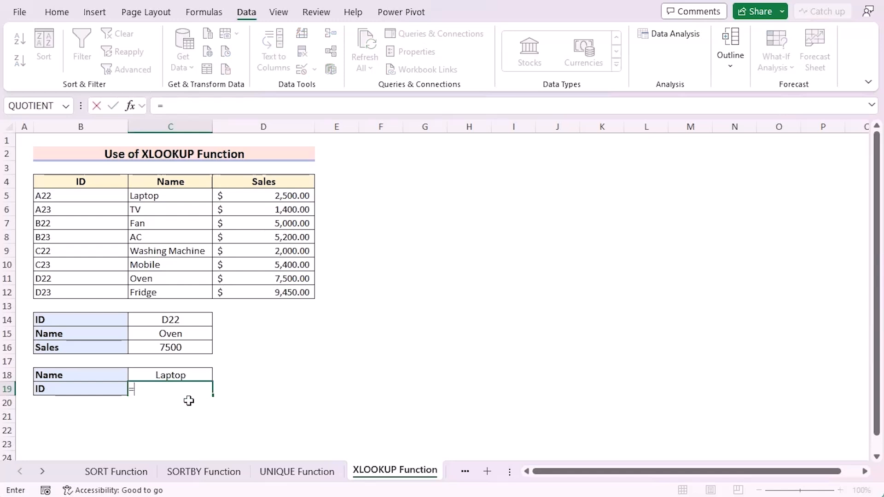
type("XLOOKUP")
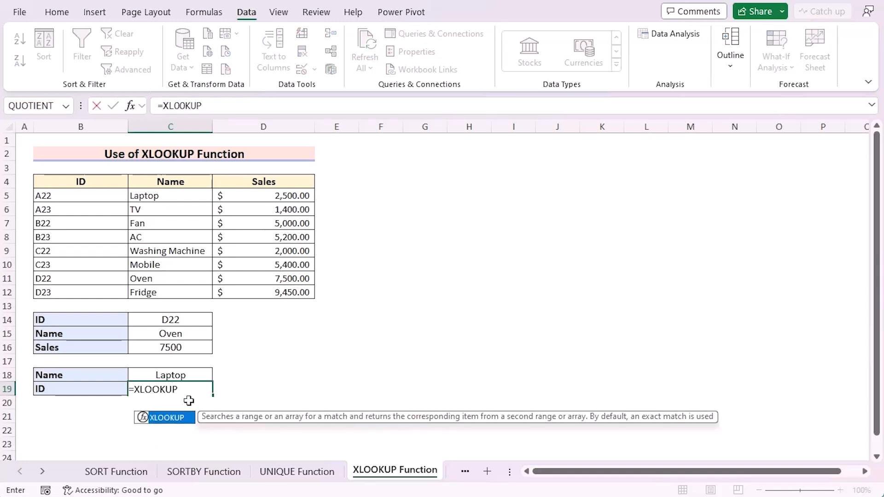
type("(")
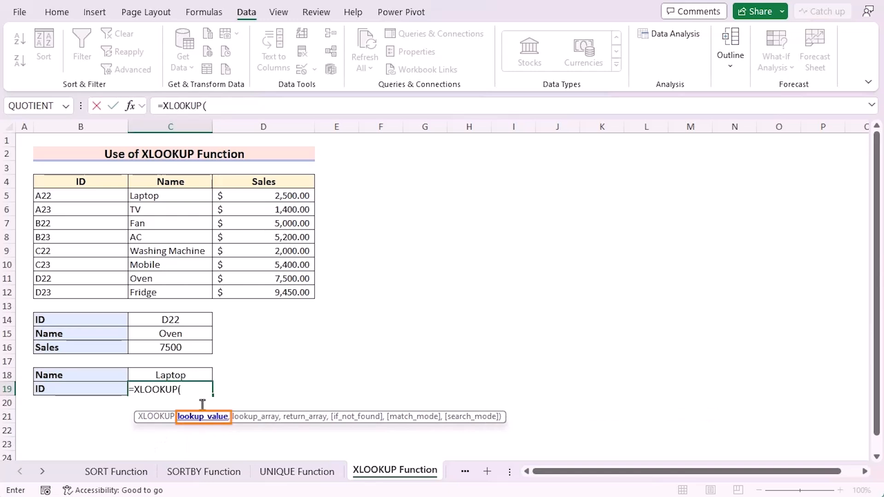
left_click(183, 376)
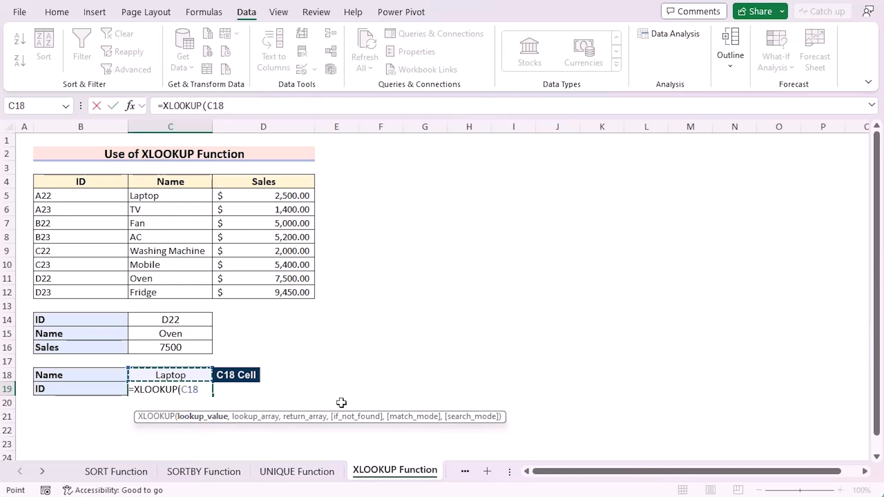
type(",")
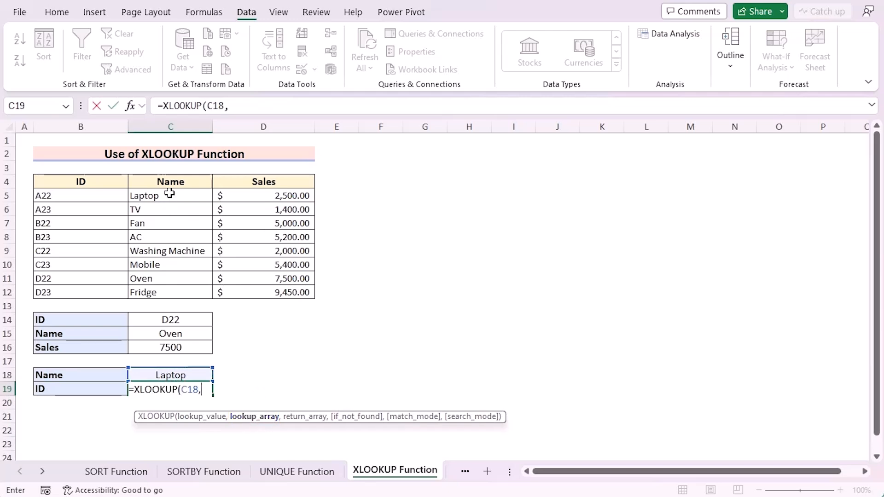
left_click_drag(170, 194, 178, 292)
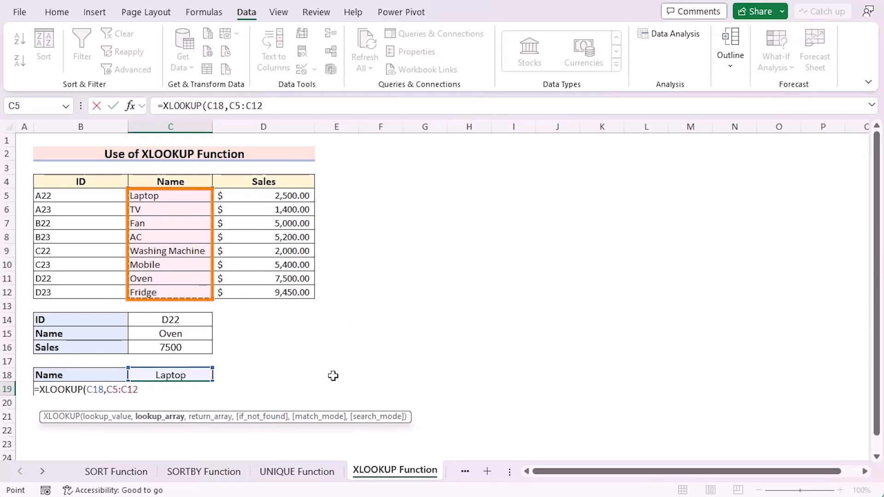
type(",")
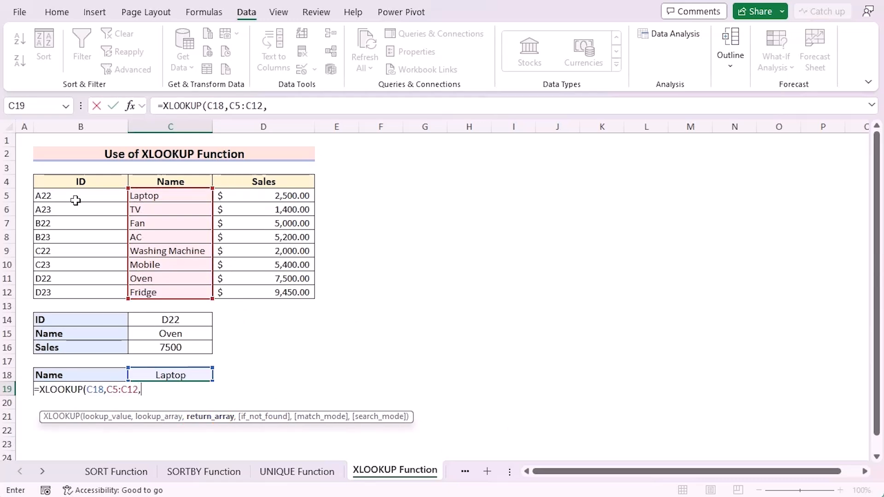
left_click_drag(76, 198, 69, 293)
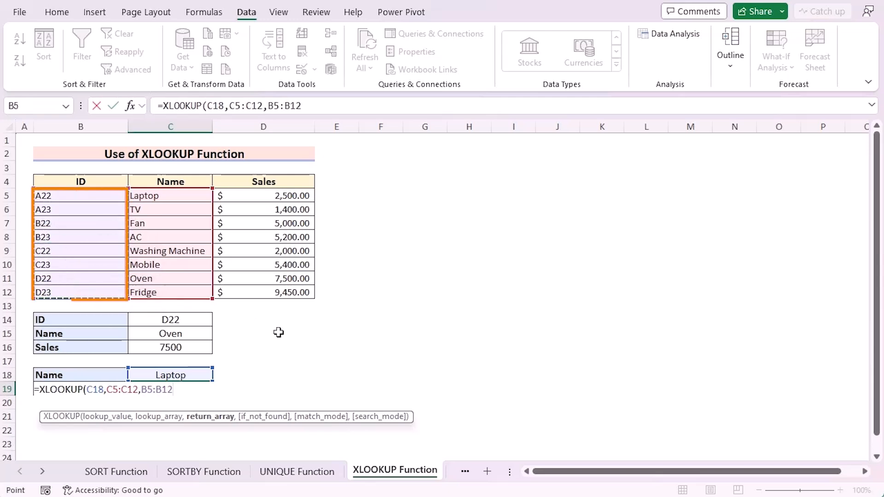
key("Return")
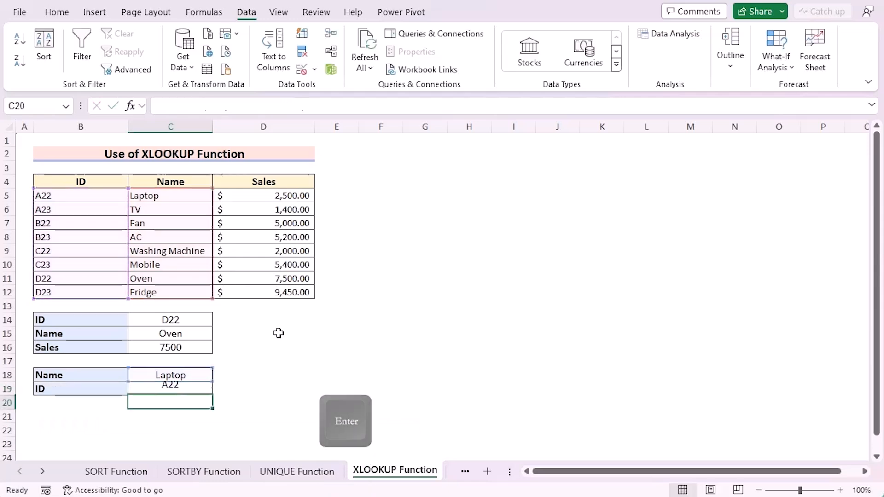
left_click(200, 393)
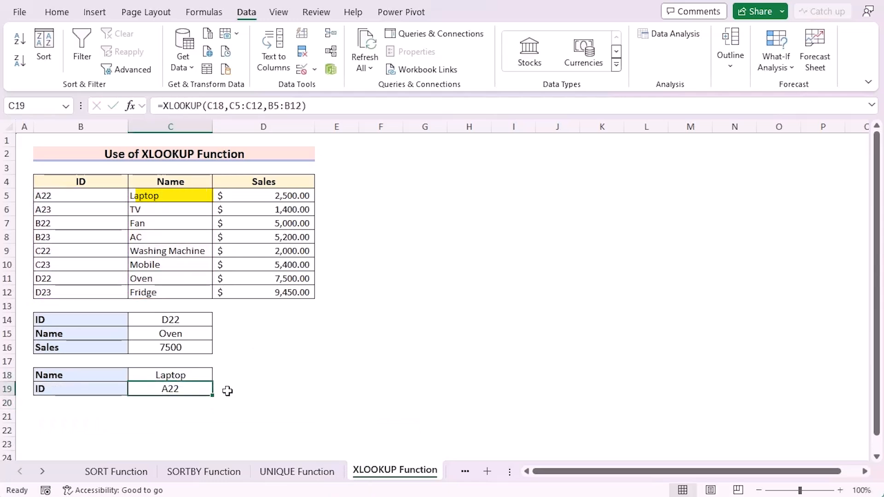
Replace the product name in cell C18 of the lower lookup block with Oven
left_click(189, 377)
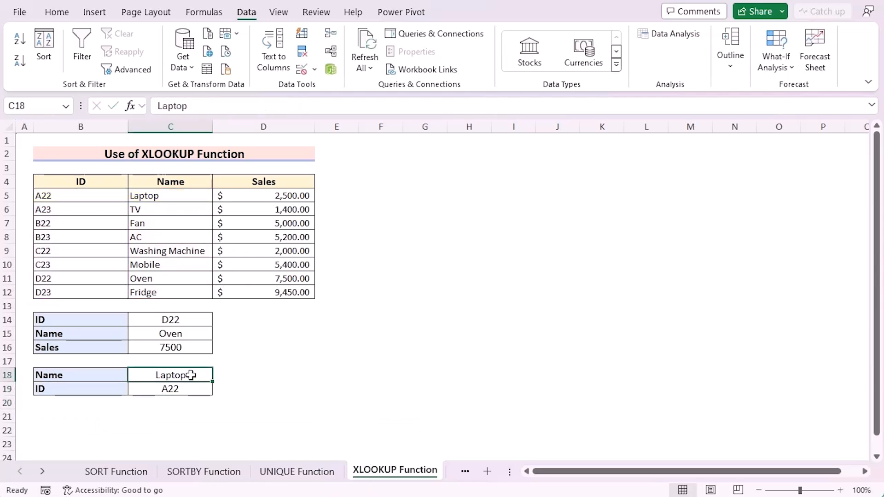
double_click(190, 375)
left_click_drag(189, 376, 107, 387)
type("Oven")
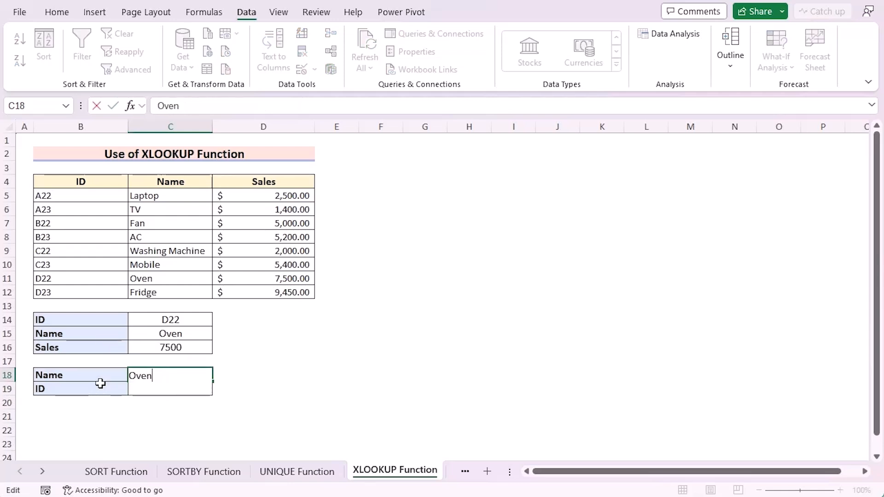
key("Return")
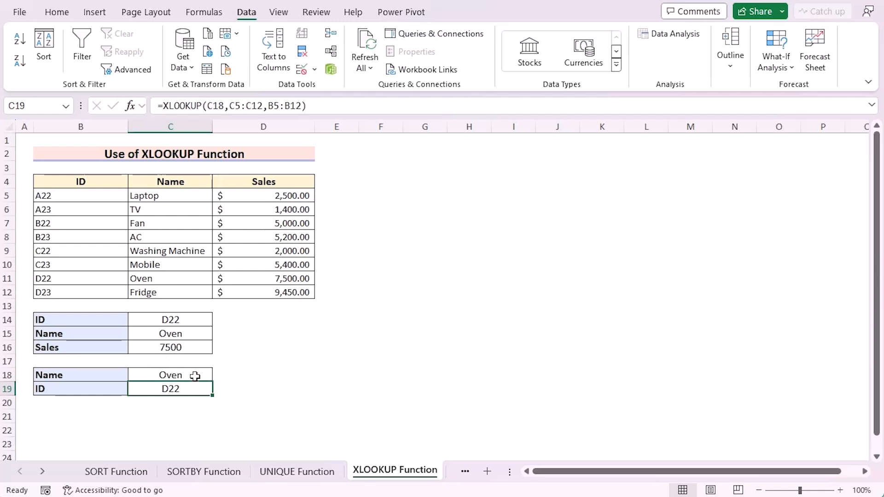
Clear the product name in C11 and add "No Match Found" as the if_not_found argument of C19's XLOOKUP formula
left_click(161, 276)
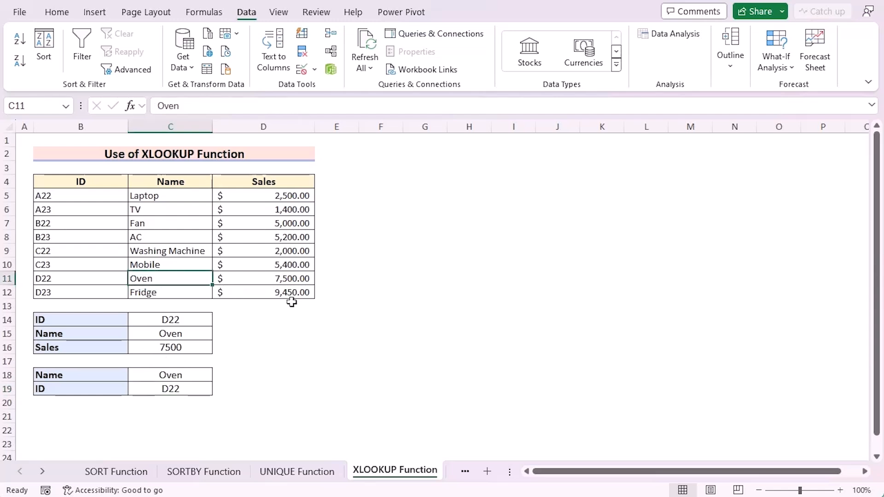
key("Delete")
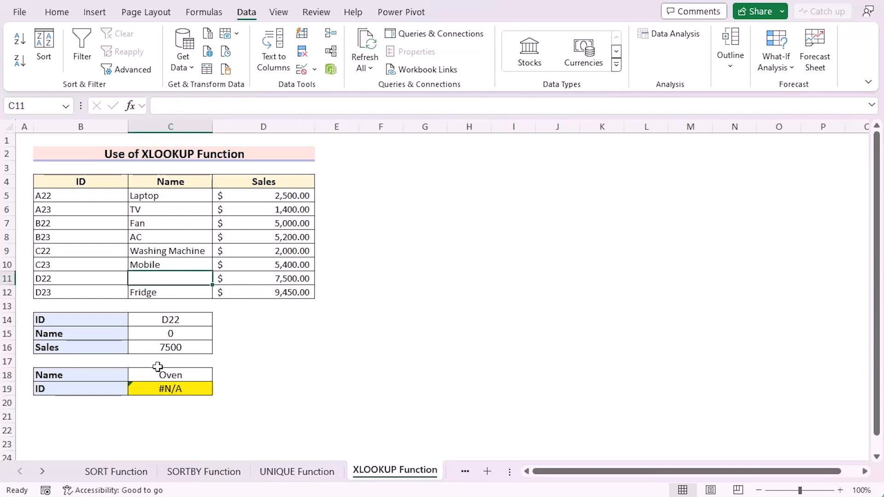
left_click(184, 390)
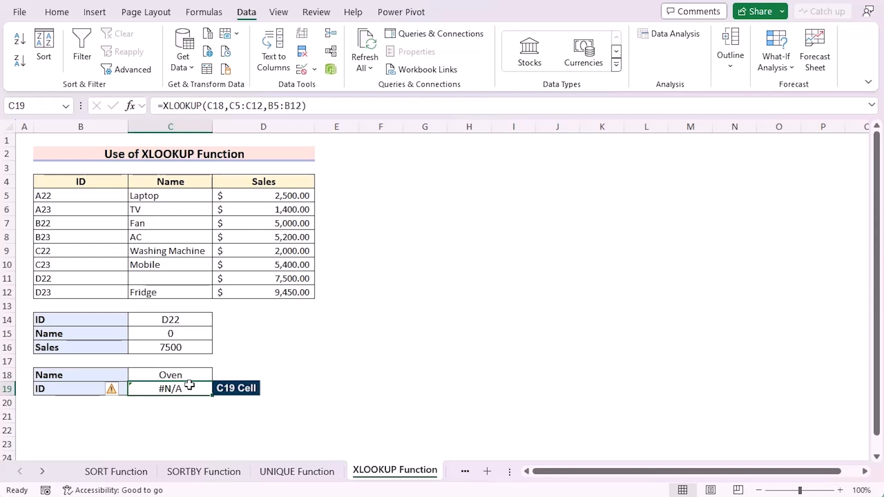
double_click(185, 389)
left_click(171, 391)
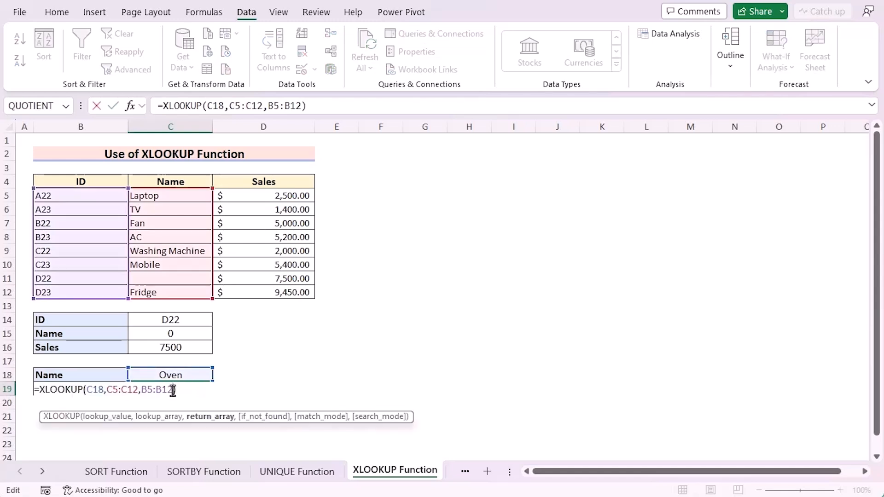
type(",")
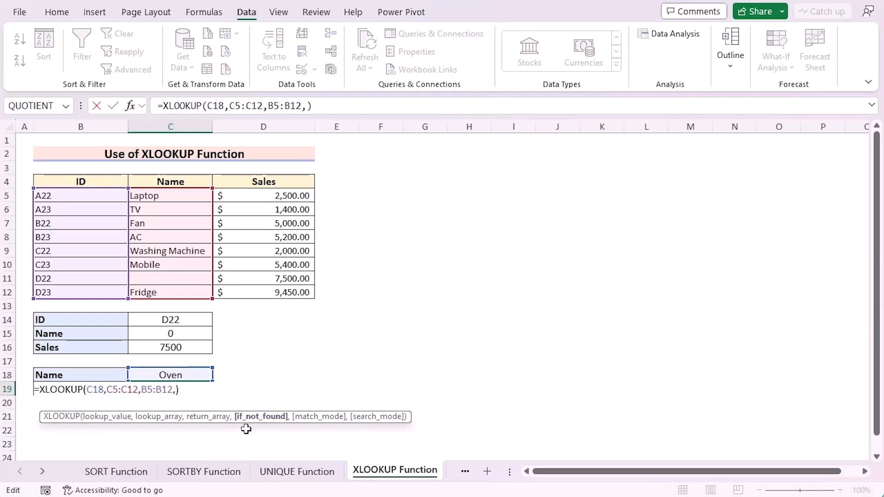
type("\"No Match Found\"")
key("Return")
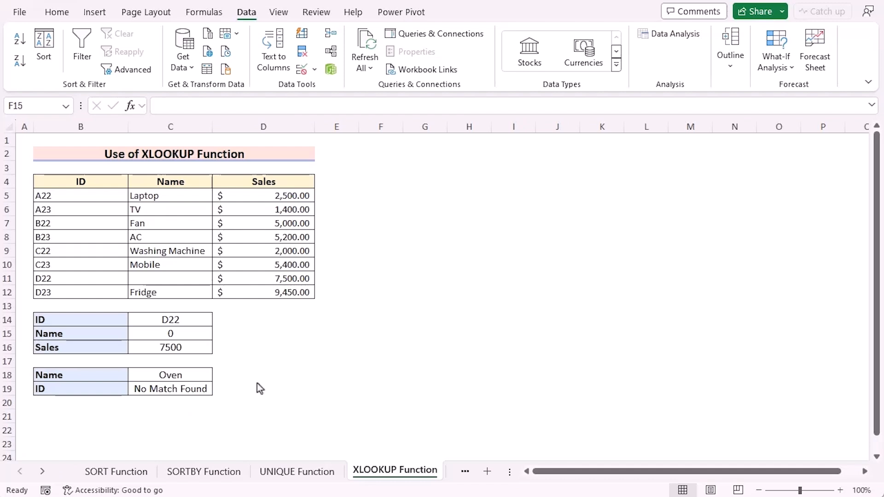
Examine the XLOOKUP formula and its referenced ranges in Name cell C15 without changing it
left_click(169, 335)
left_click(164, 321)
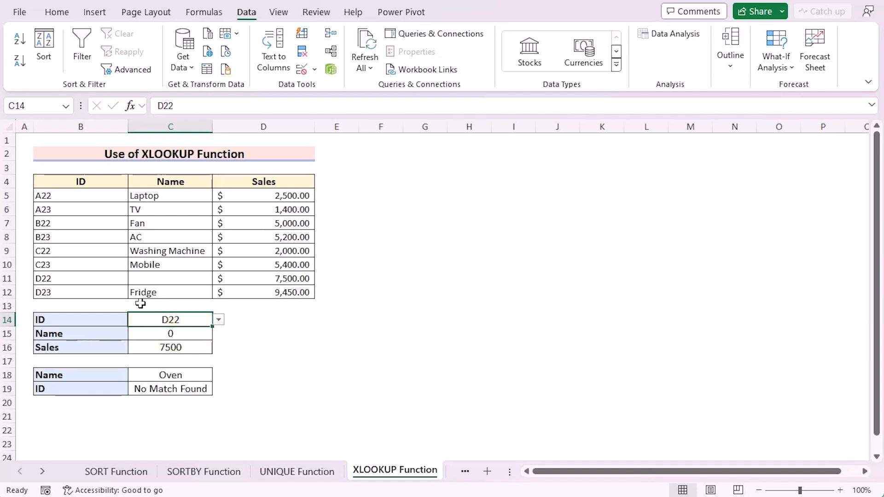
left_click(175, 334)
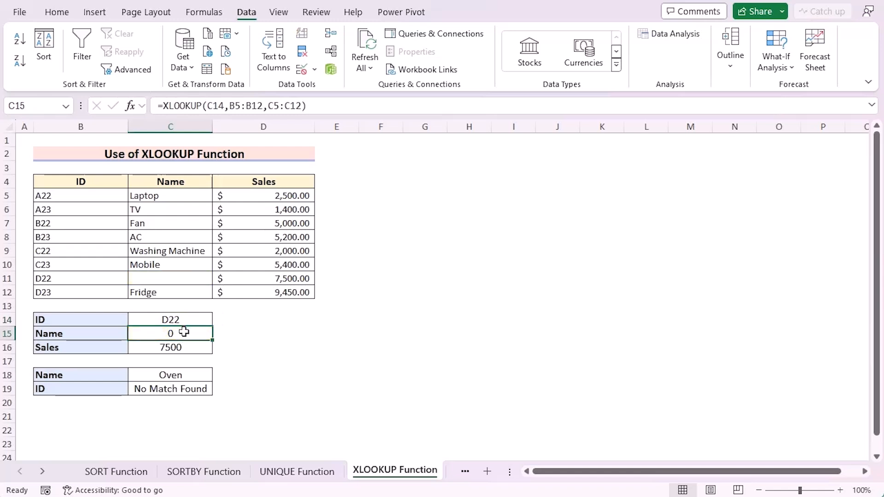
double_click(180, 335)
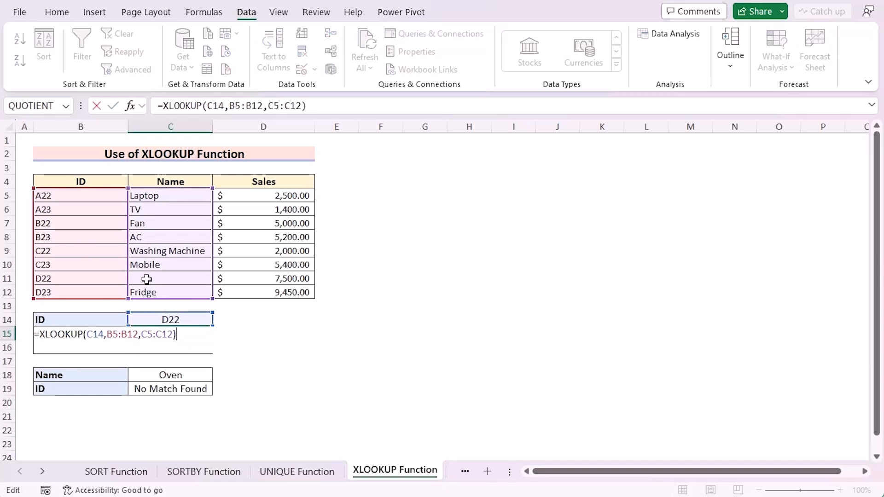
key("Escape")
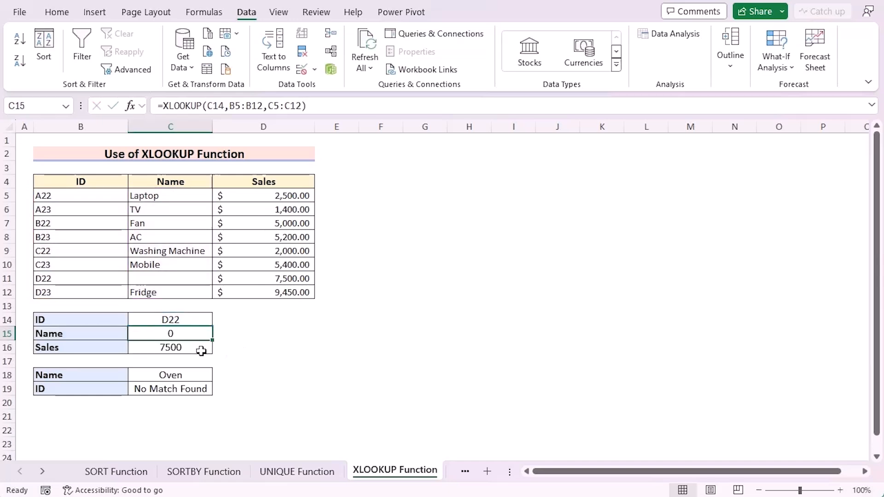
Test the ID lookups by choosing B22, D23 and then D22 from the dropdown list in cell C14
left_click(182, 319)
left_click(218, 320)
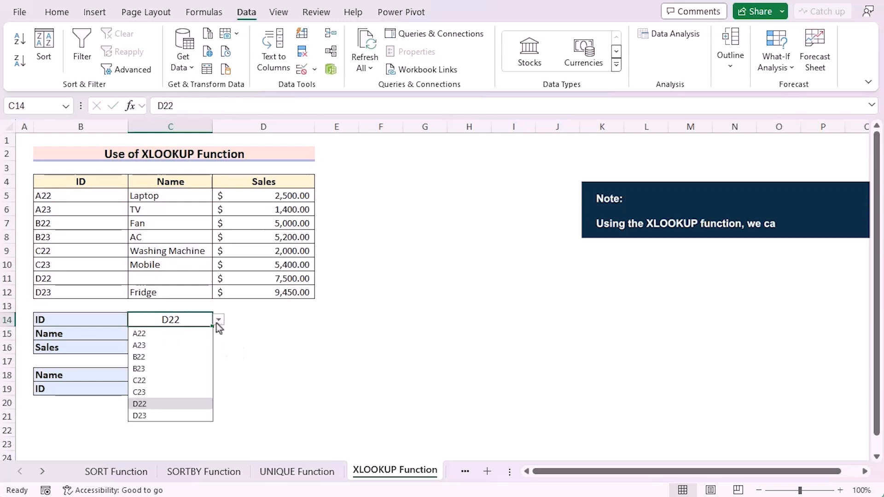
left_click(178, 359)
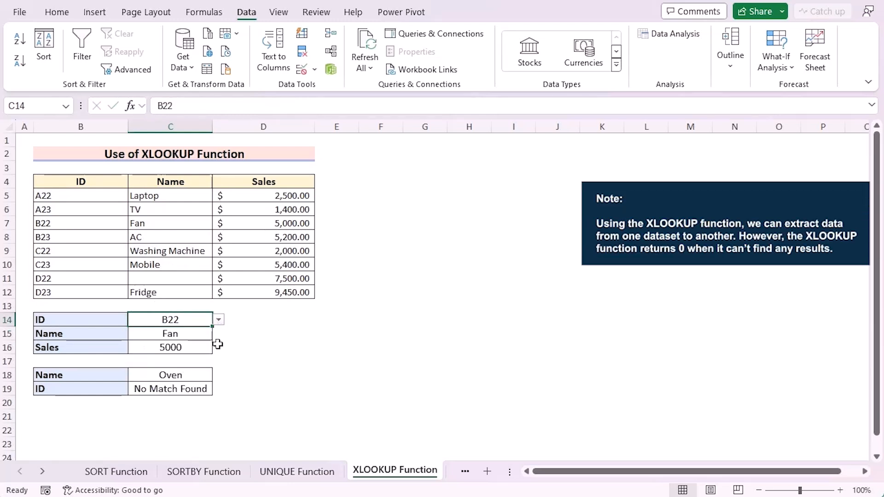
left_click(218, 320)
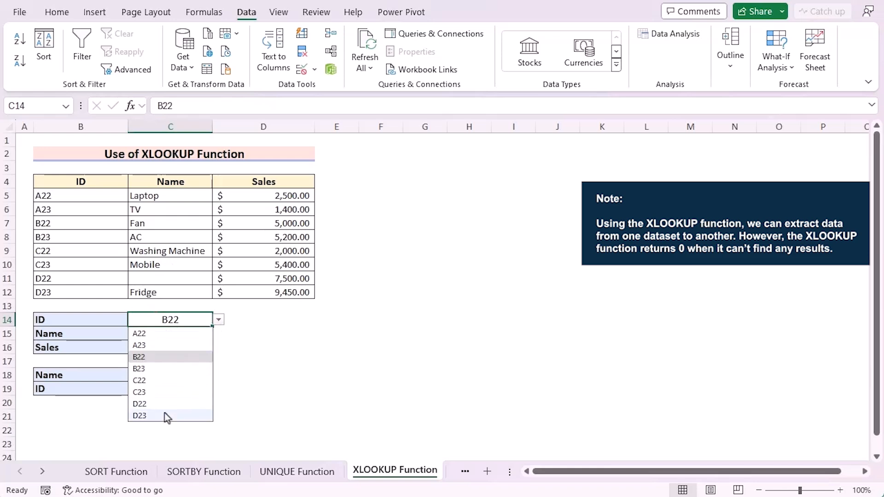
left_click(164, 413)
left_click(218, 320)
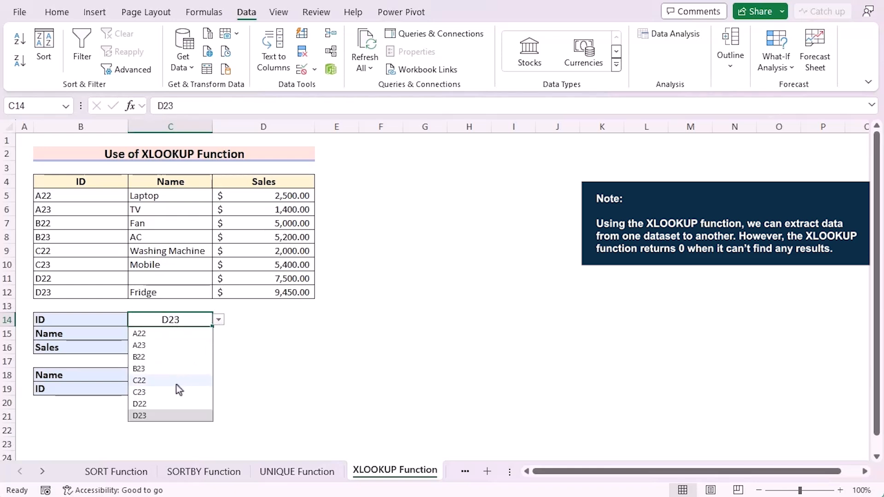
left_click(162, 404)
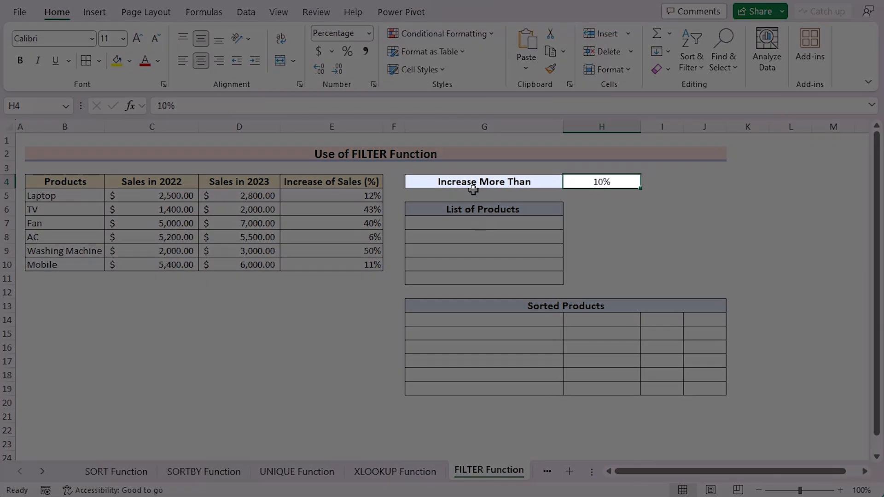
On the FILTER Function sheet, enter =FILTER(B5:B10,E5:E10>H4) in G7 to list products whose sales increase exceeds the threshold
left_click(481, 222)
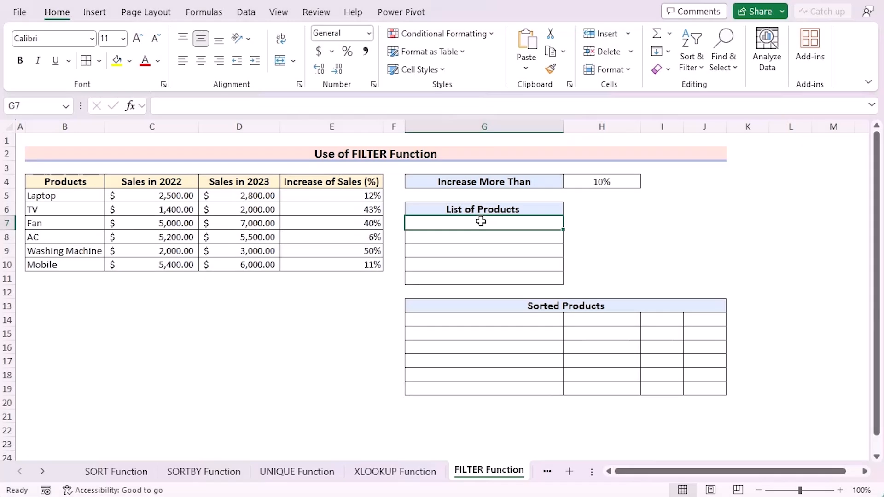
type("=")
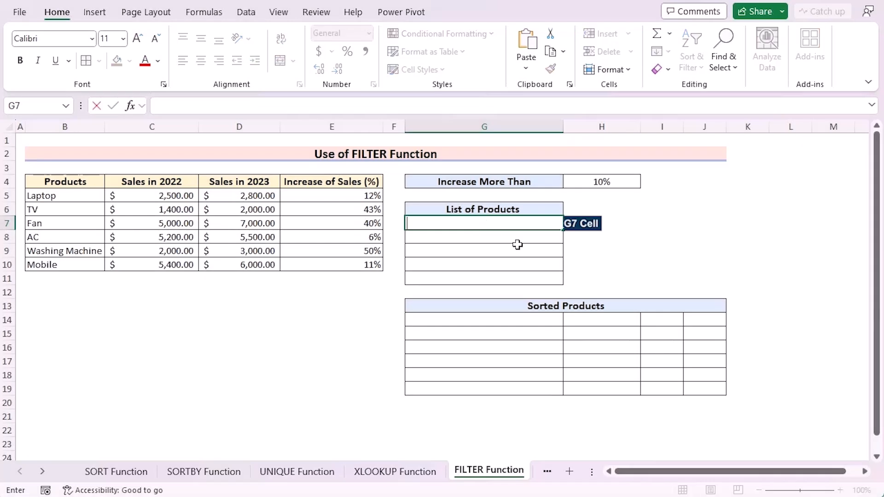
type("FILTER")
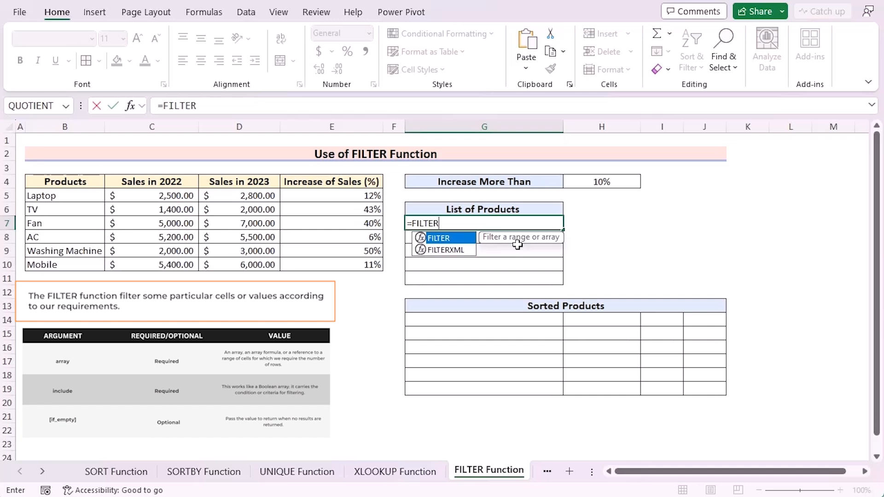
type("(")
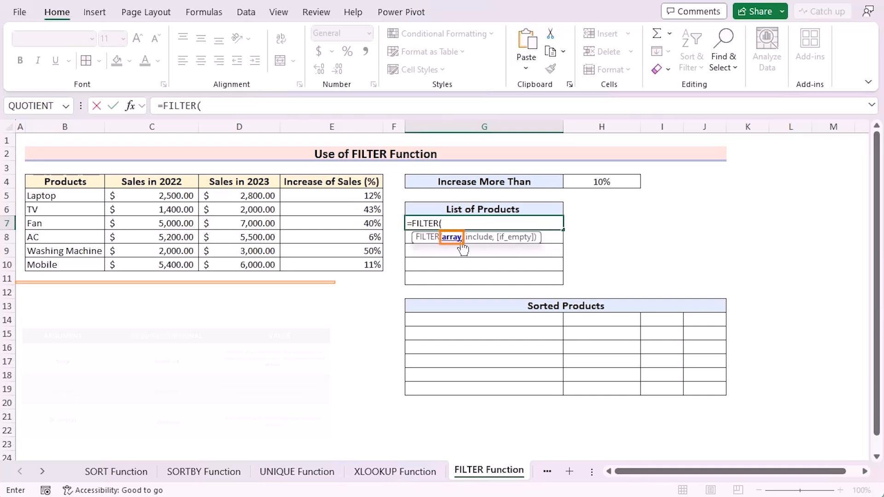
left_click_drag(77, 196, 74, 265)
type(",")
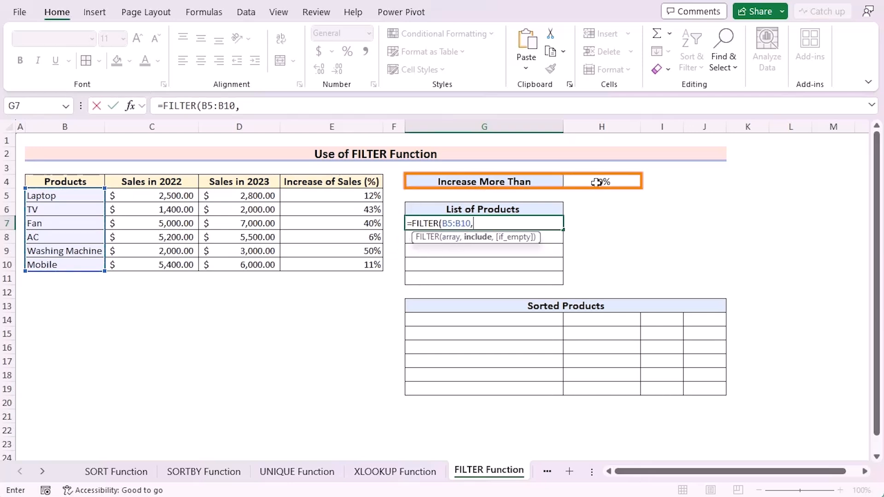
left_click_drag(347, 194, 343, 262)
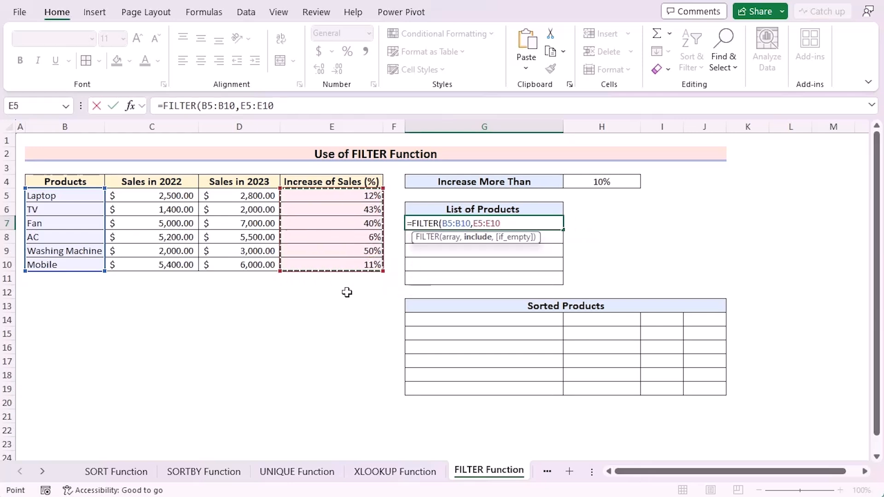
type(">")
left_click(593, 184)
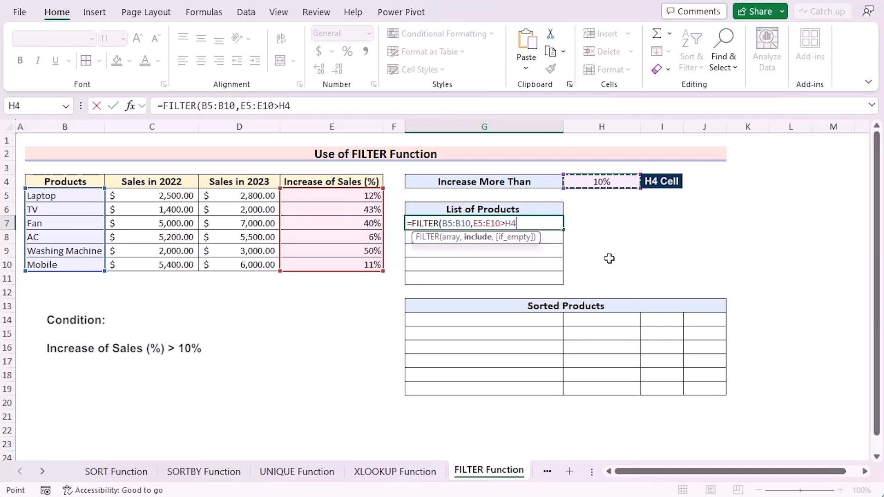
type(")")
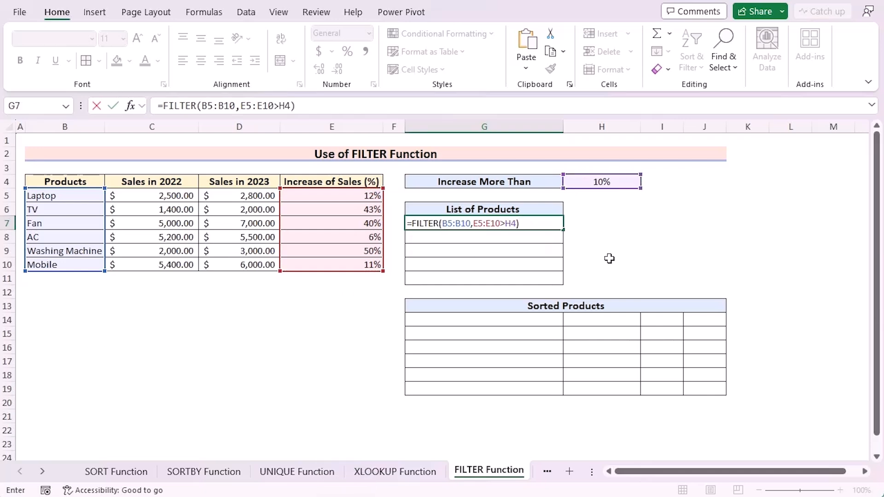
key("Return")
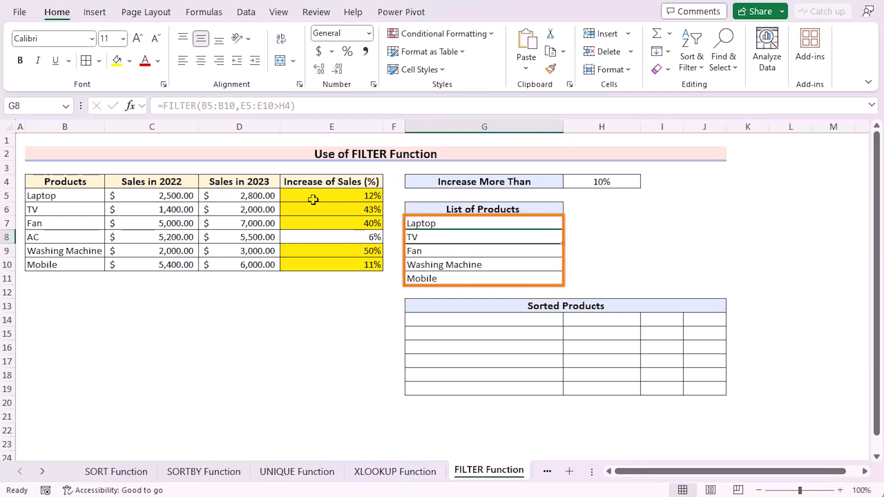
Test the filtered product list by setting the Increase More Than threshold in H4 to 20% and then 40%
left_click(622, 184)
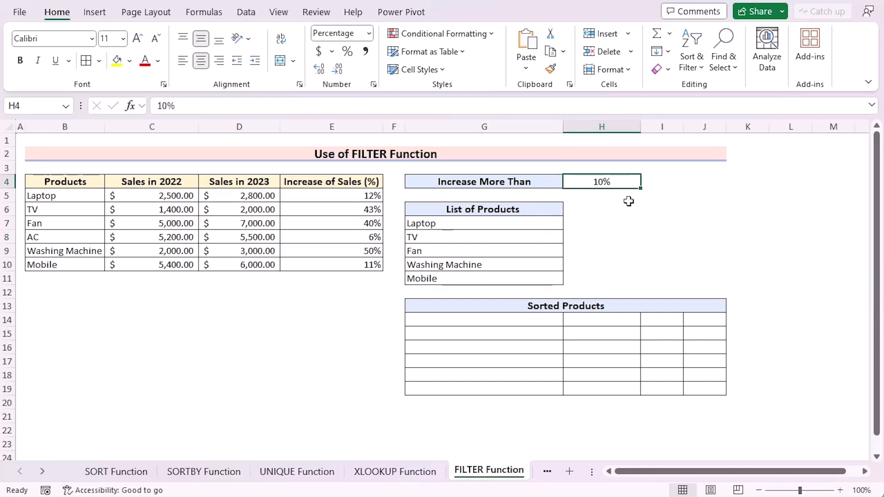
type("20")
key("Return")
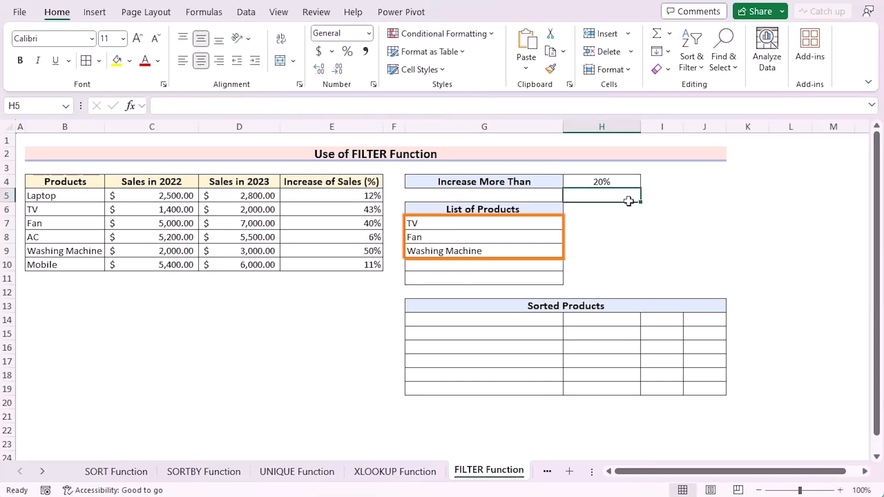
key("Up")
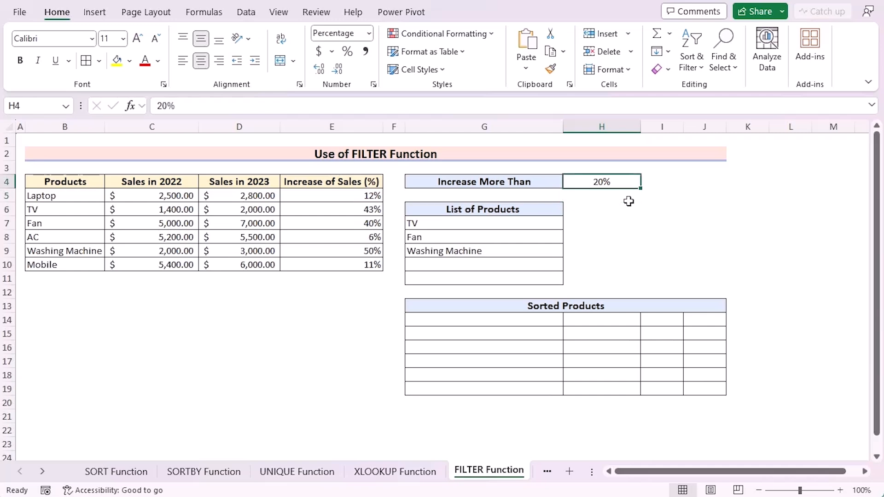
type("40")
key("Return")
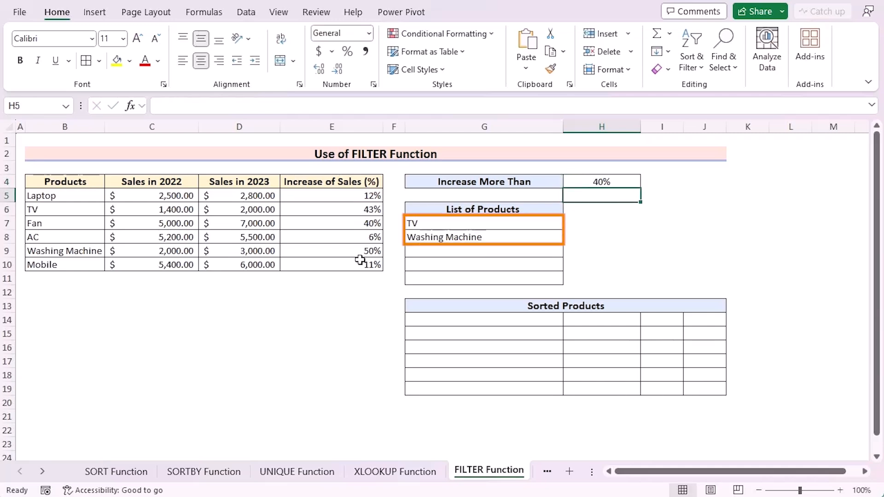
Begin a SORT formula in G14 with FILTER(B5:E10,E5:E10>H4) nested as the array to sort
left_click(458, 321)
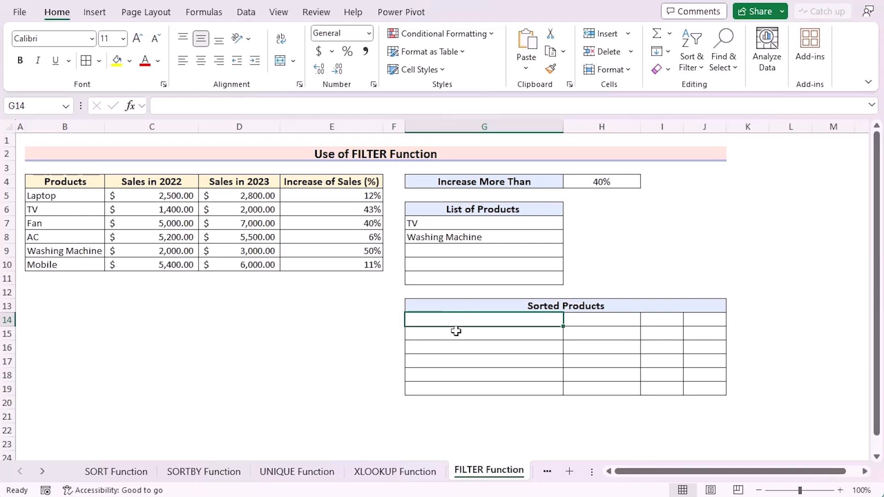
double_click(459, 323)
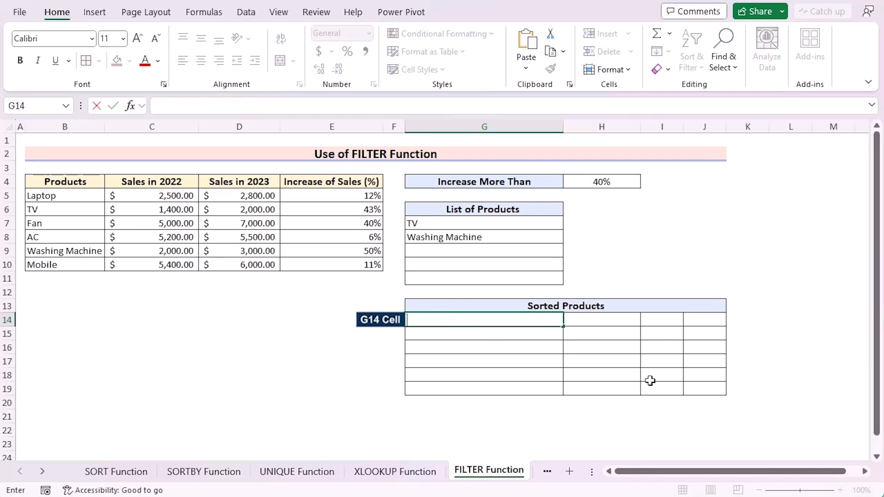
type("=SORT")
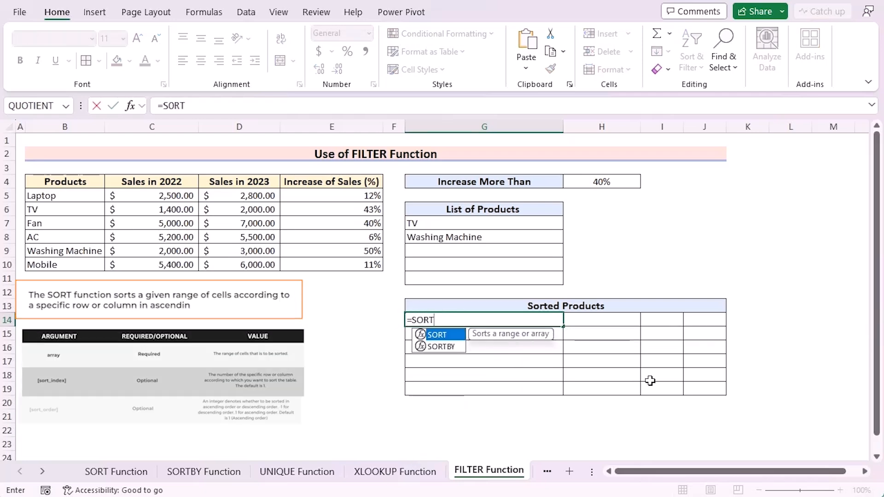
type("(")
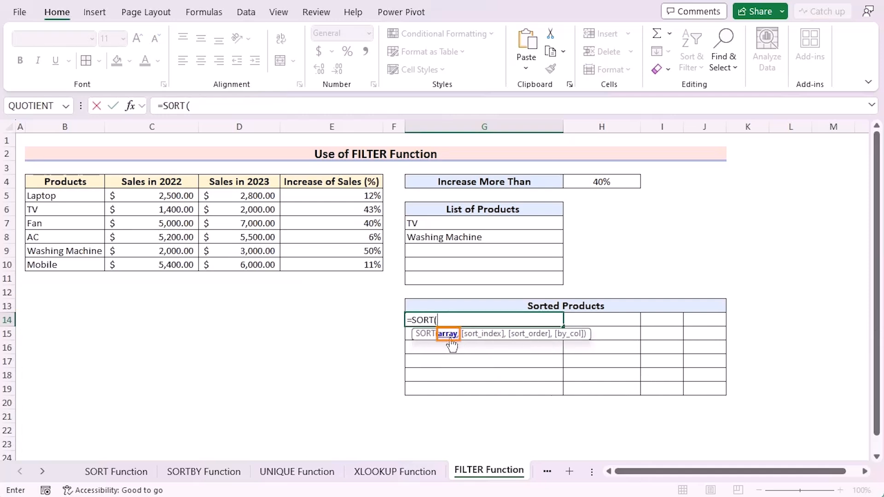
type("FILTER")
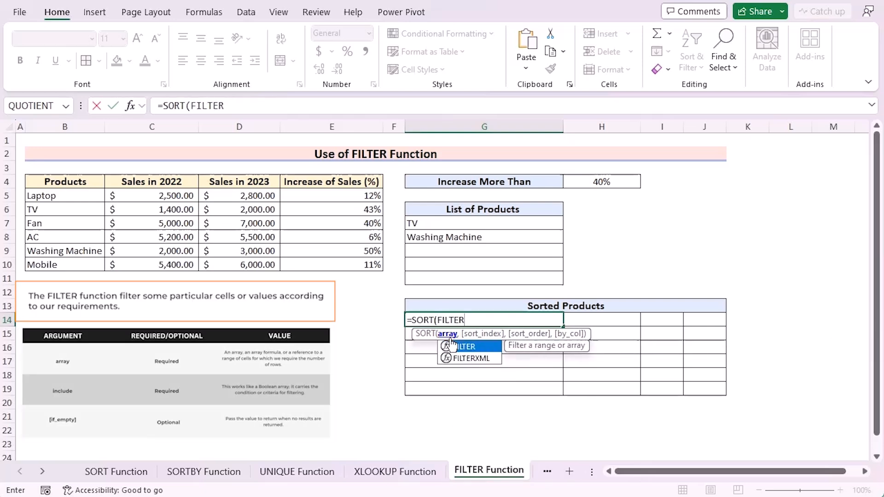
double_click(451, 346)
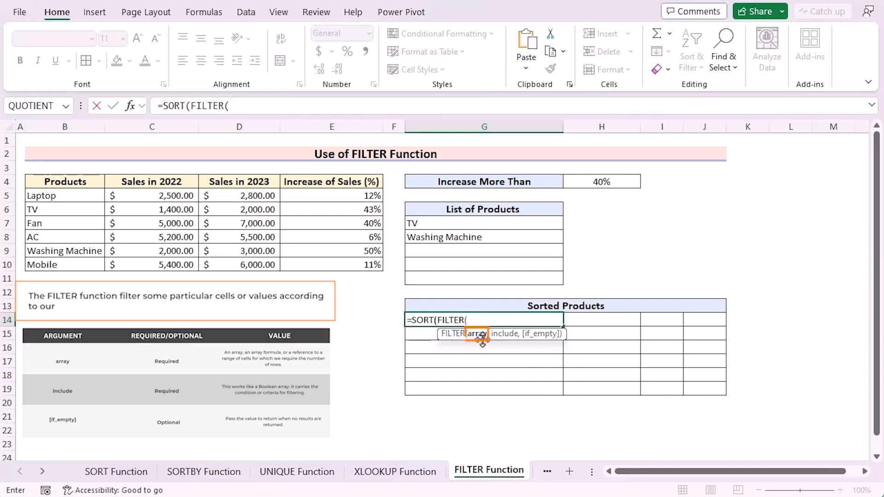
left_click(67, 197)
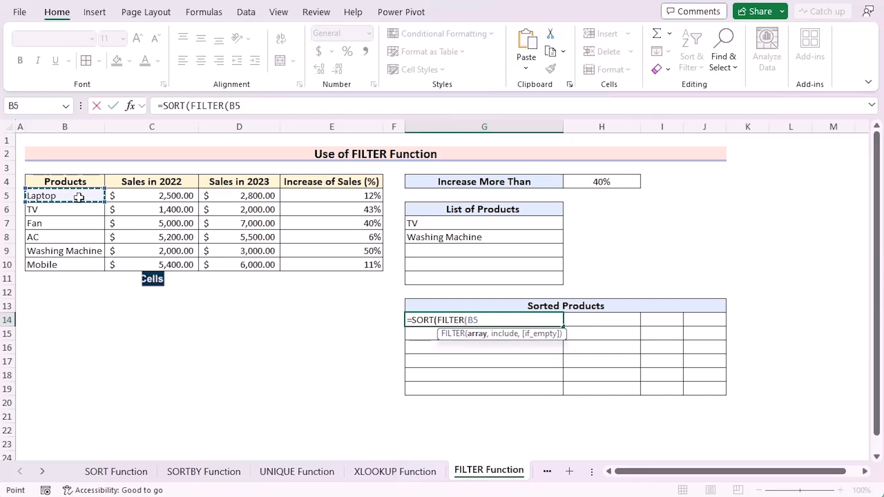
left_click_drag(345, 269, 346, 270)
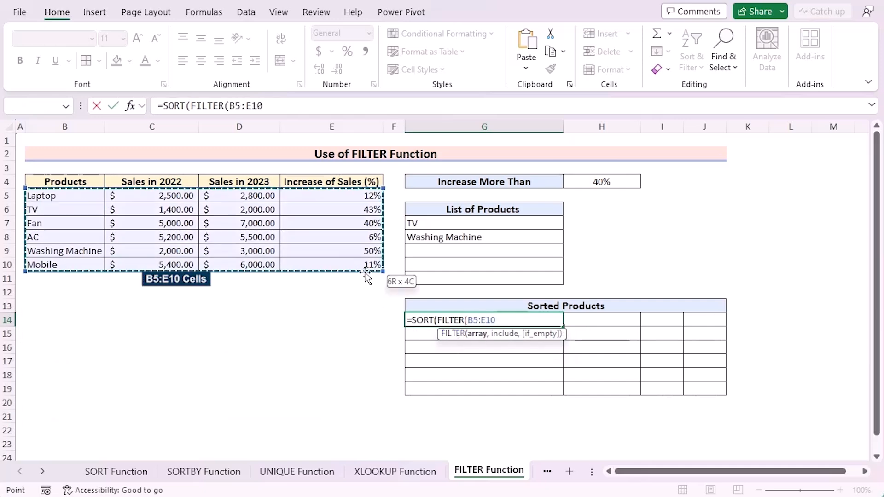
type(",")
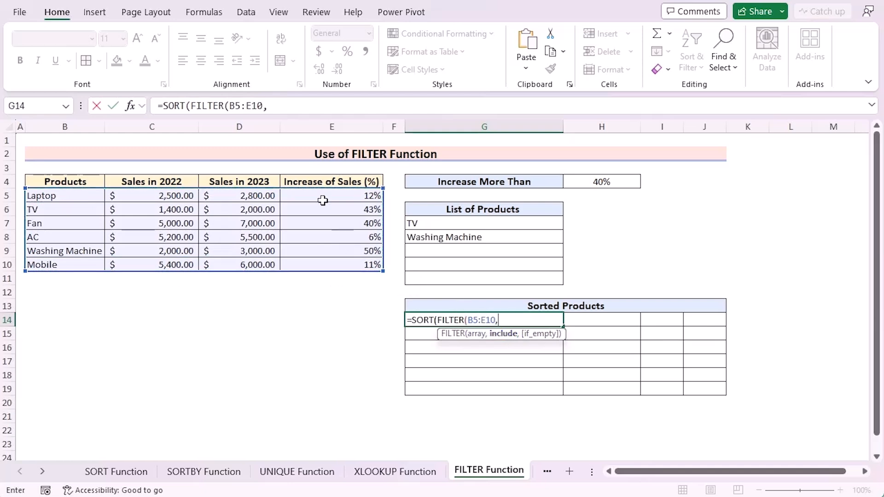
left_click_drag(322, 196, 318, 264)
type(">")
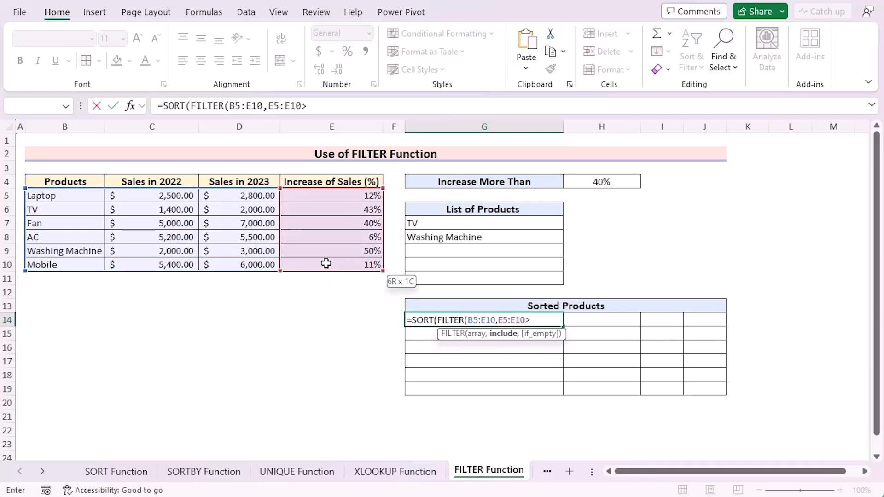
left_click(591, 181)
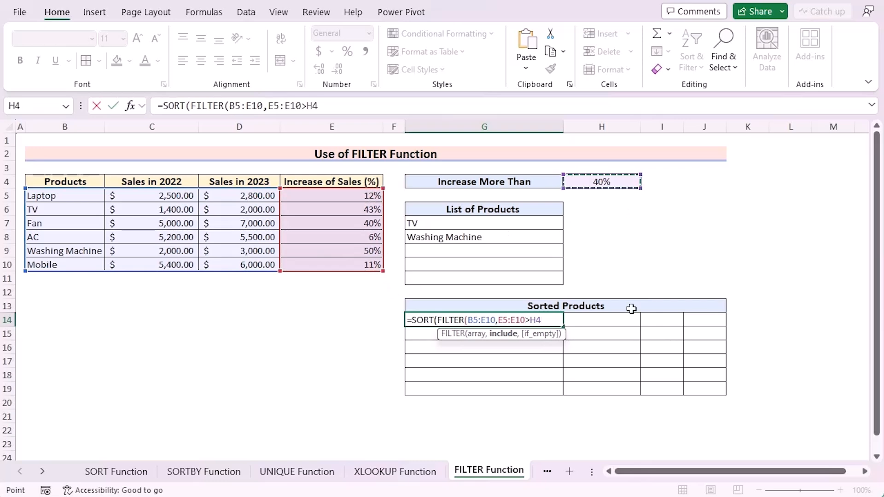
type(")")
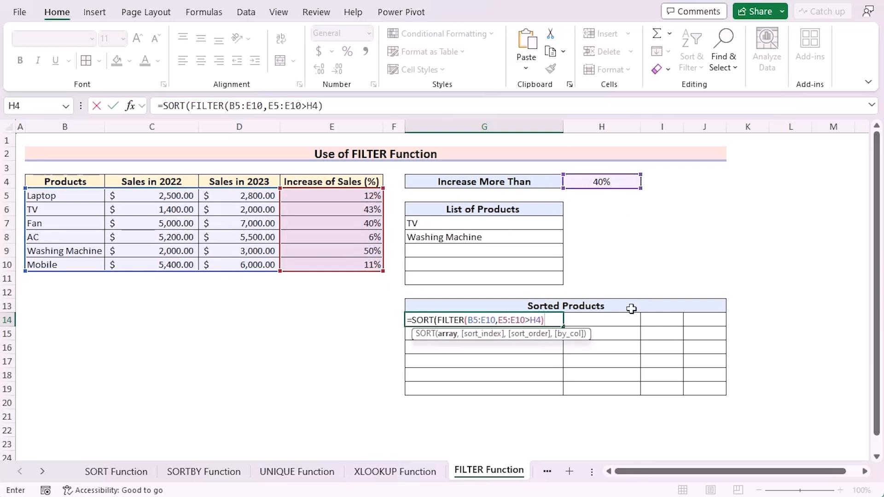
type(",")
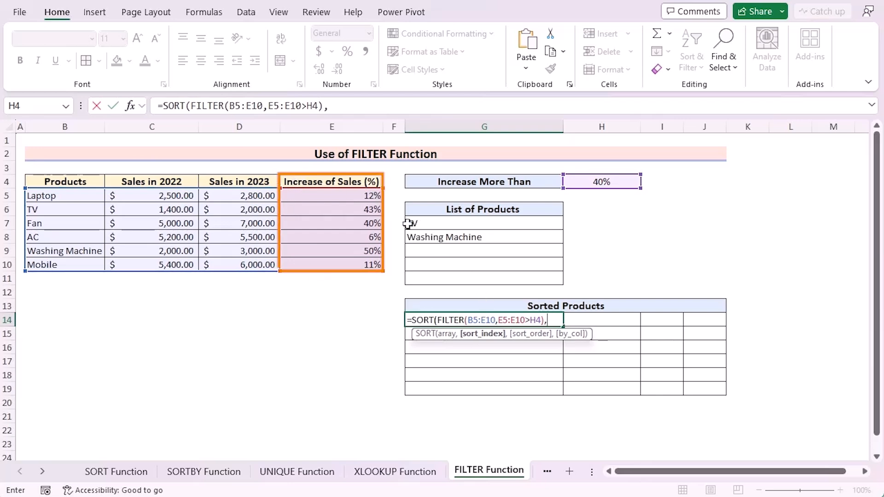
Complete the G14 formula with sort index 4 and ascending order 1, giving =SORT(FILTER(B5:E10,E5:E10>H4),4,1)
type("4")
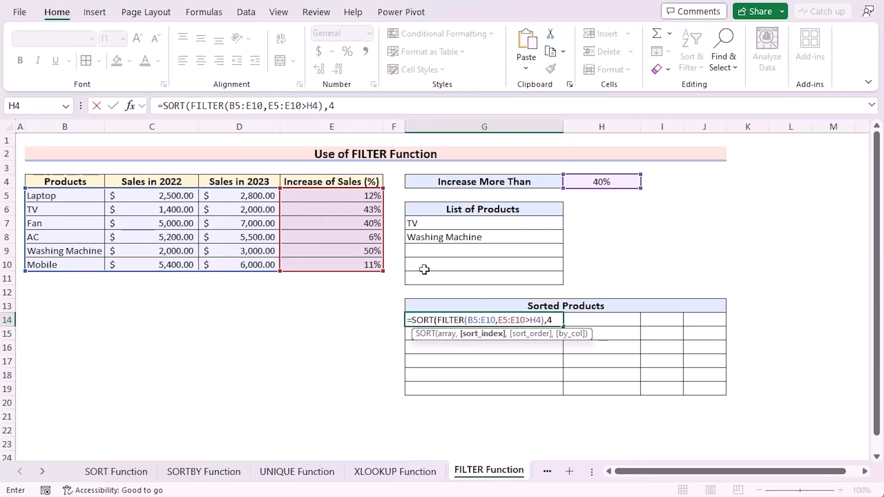
type(",")
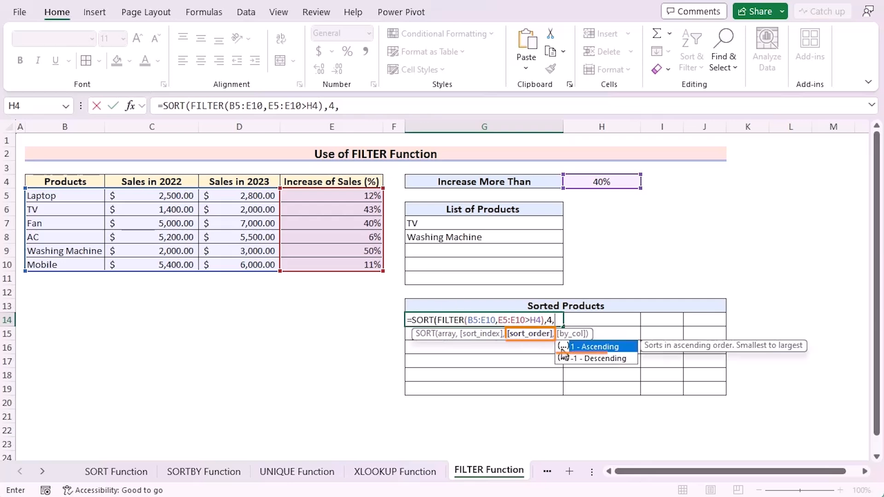
double_click(604, 349)
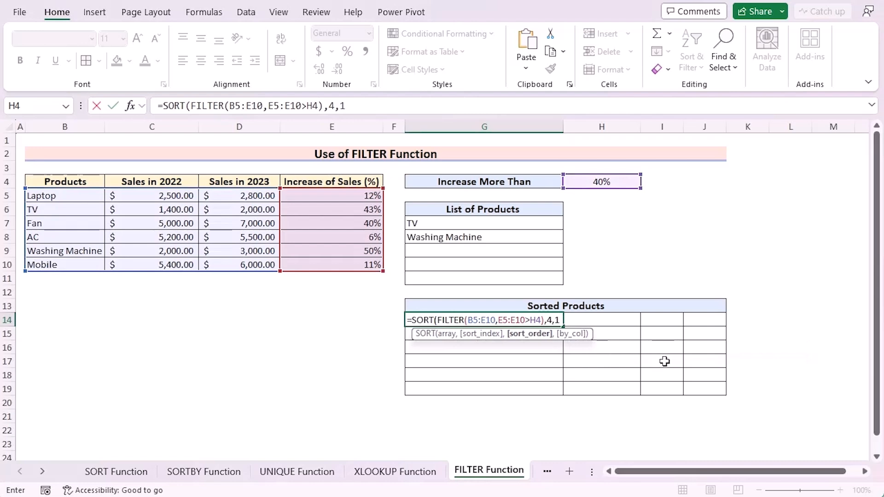
type(")")
key("Return")
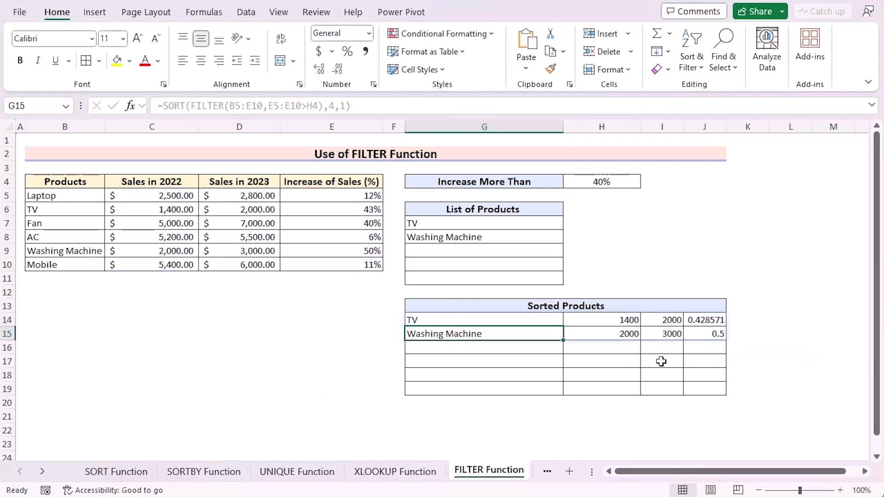
Change the sort order in the G14 formula to descending with -1, giving =SORT(FILTER(B5:E10,E5:E10>H4),4,-1)
left_click(523, 320)
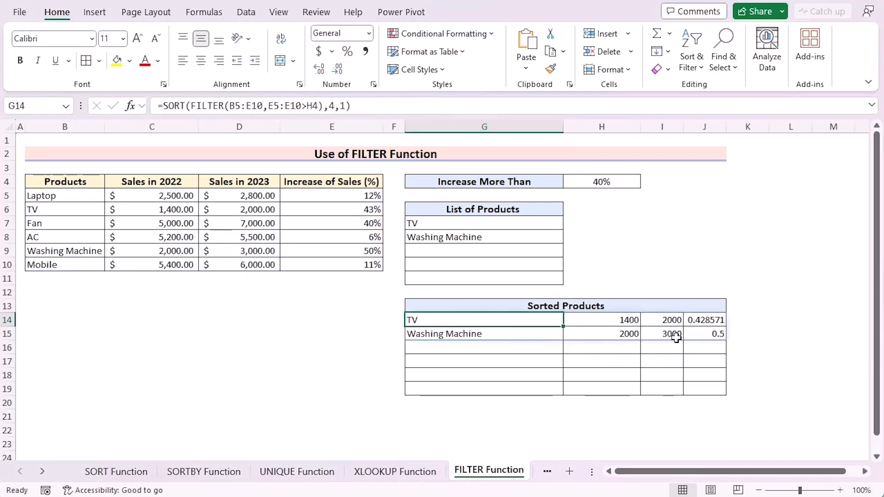
double_click(527, 320)
left_click(557, 320)
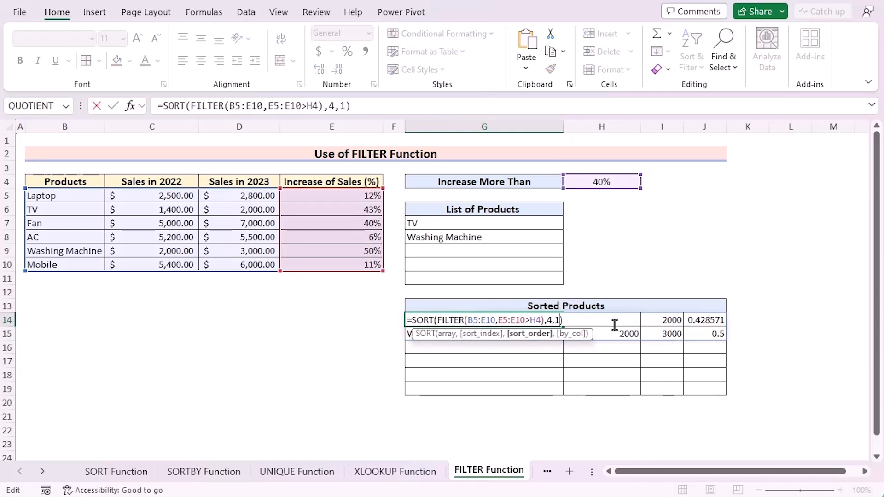
key("BackSpace")
type("-1")
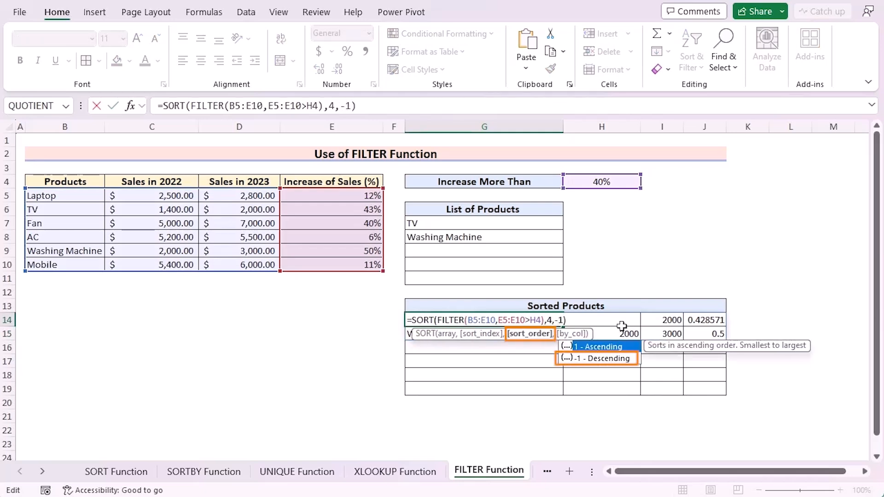
key("Return")
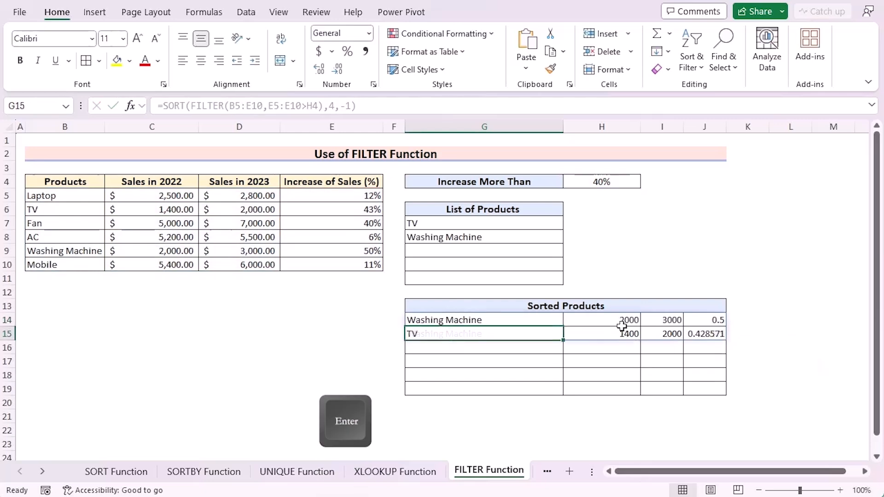
Test both filtered lists by setting the Increase More Than threshold in H4 to 10%, 20% and then 30%
left_click(484, 223)
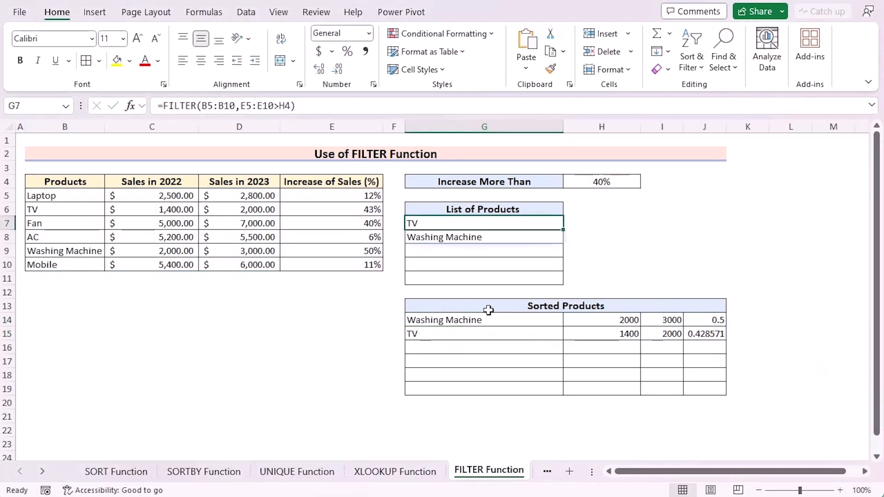
left_click(597, 184)
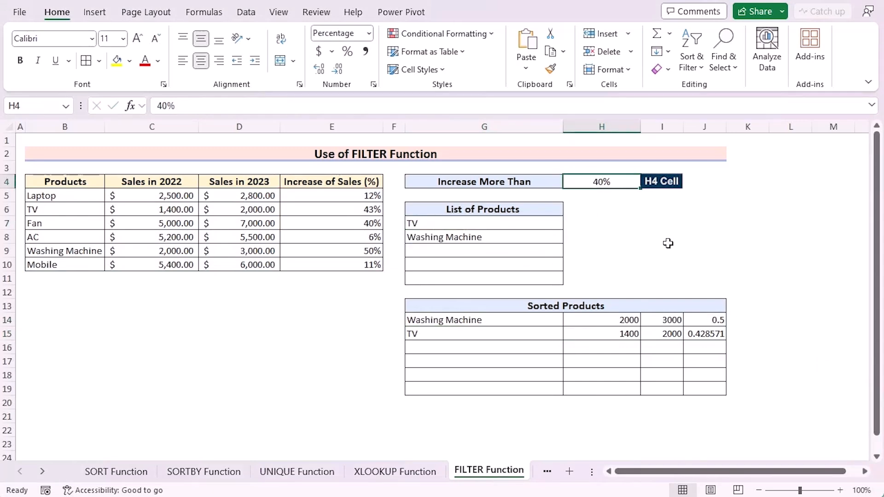
type("10")
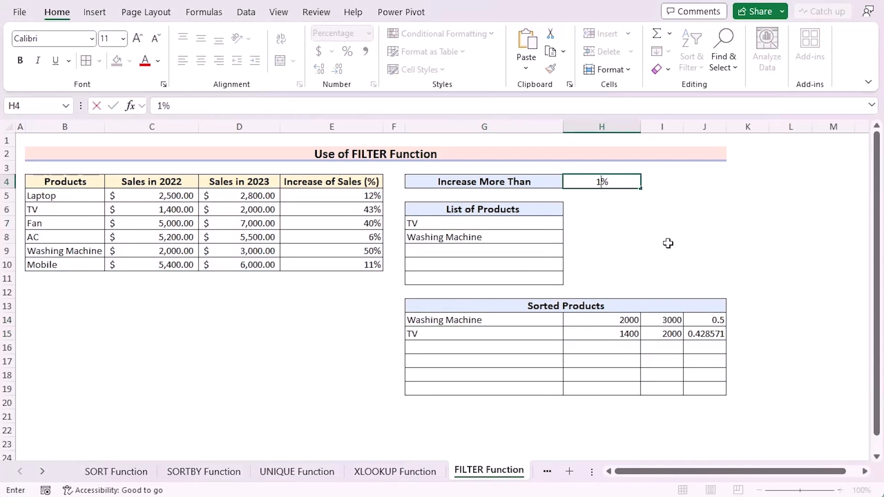
key("Return")
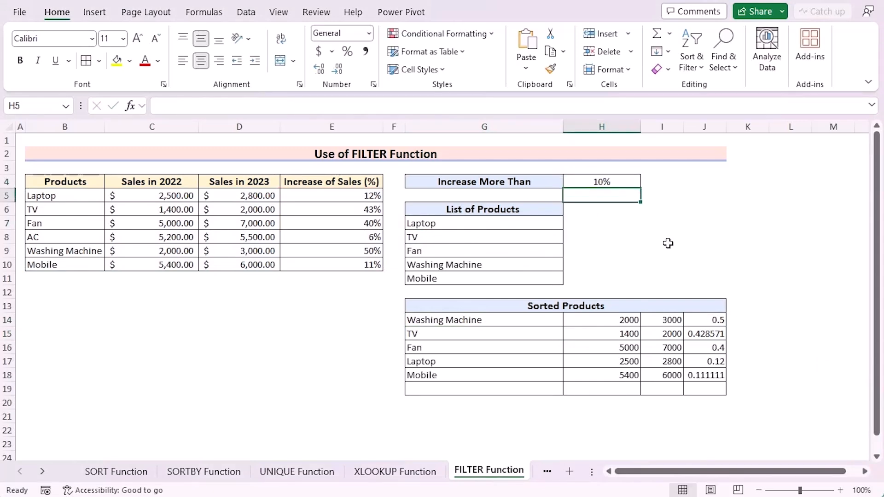
key("Up")
type("20")
key("Return")
key("Up")
type("30")
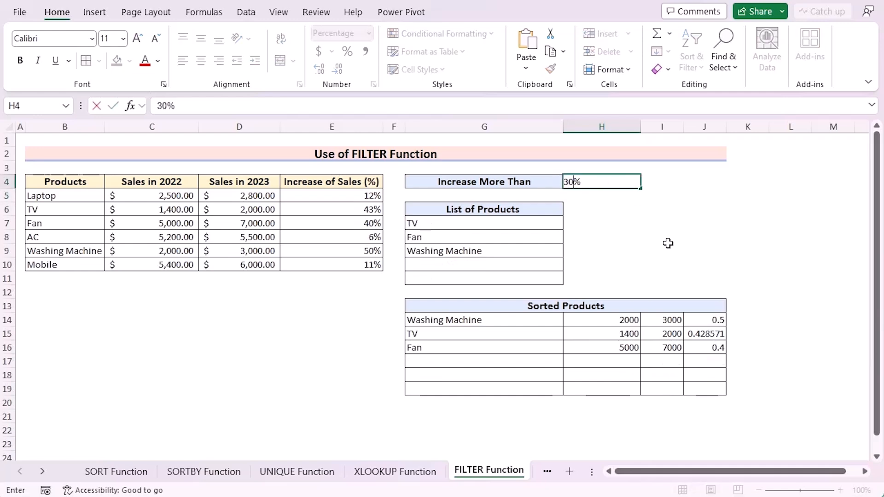
key("Return")
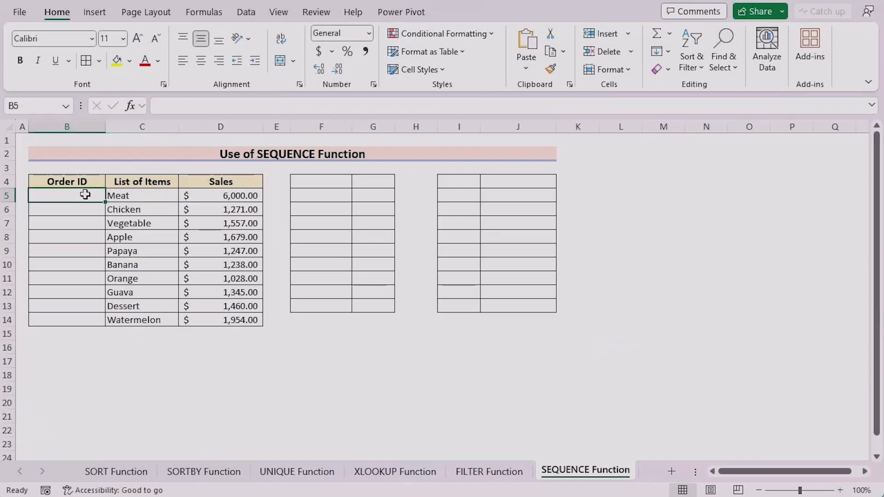
On the SEQUENCE Function sheet, enter =SEQUENCE(10) in B5 to number the ten items in the Order ID column
double_click(85, 194)
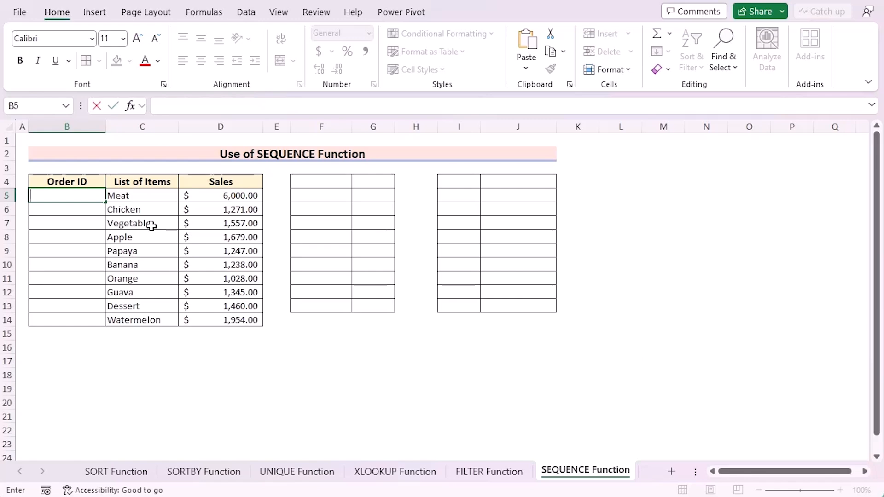
type("=SE")
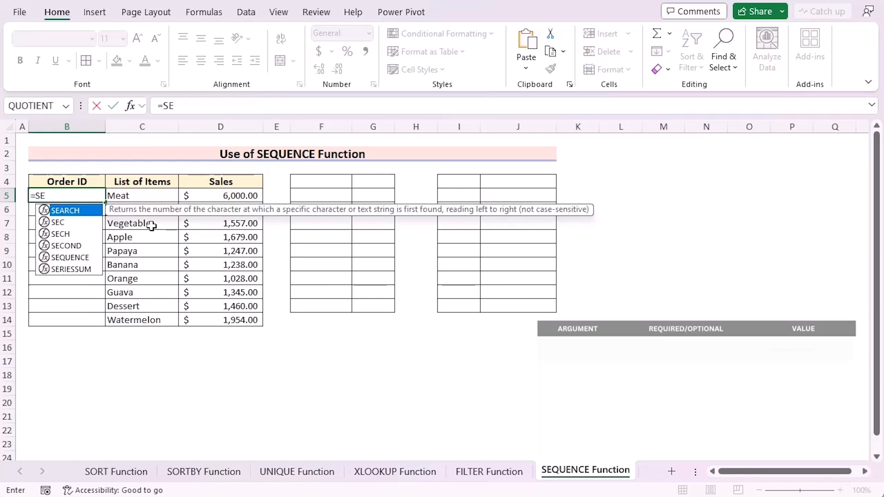
type("QUENCE")
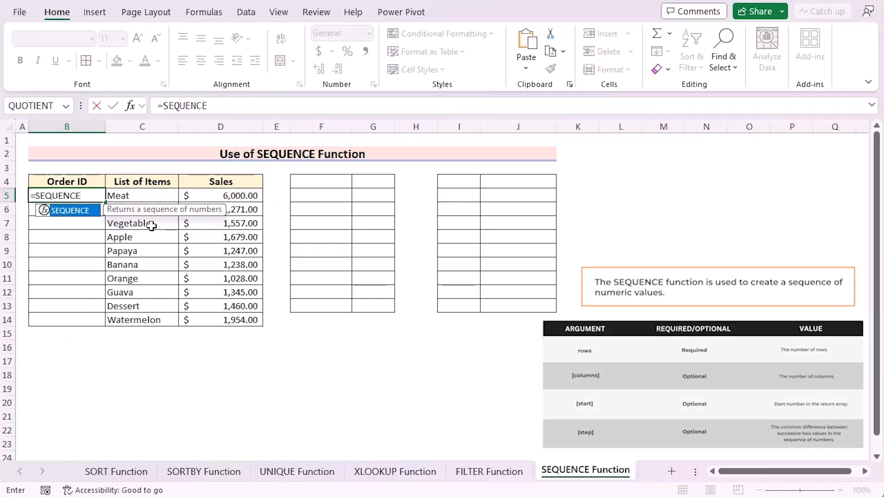
type("(")
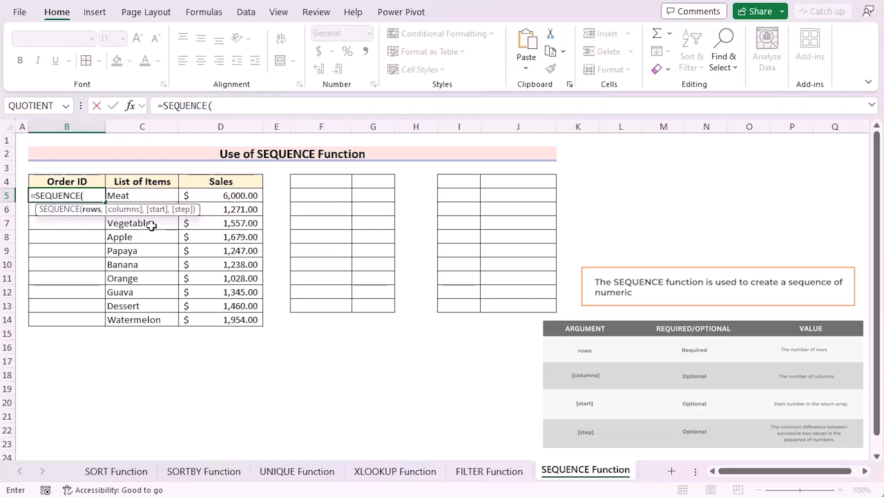
type("10")
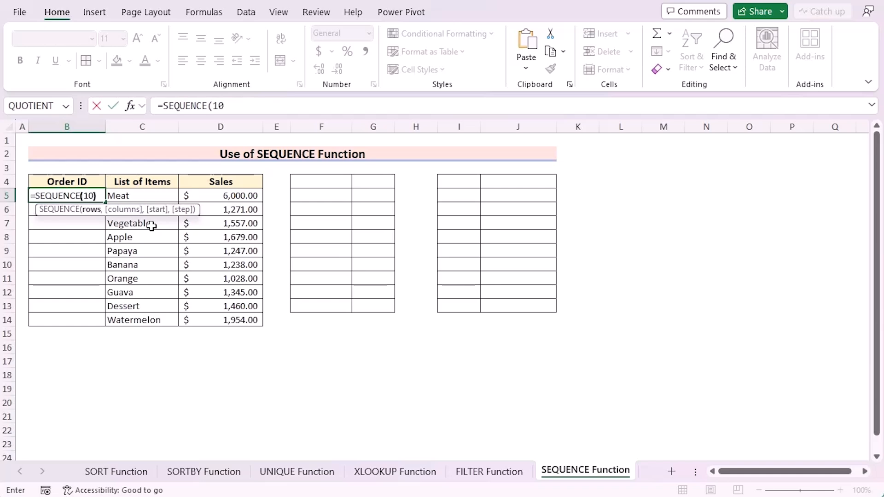
type(")")
key("Return")
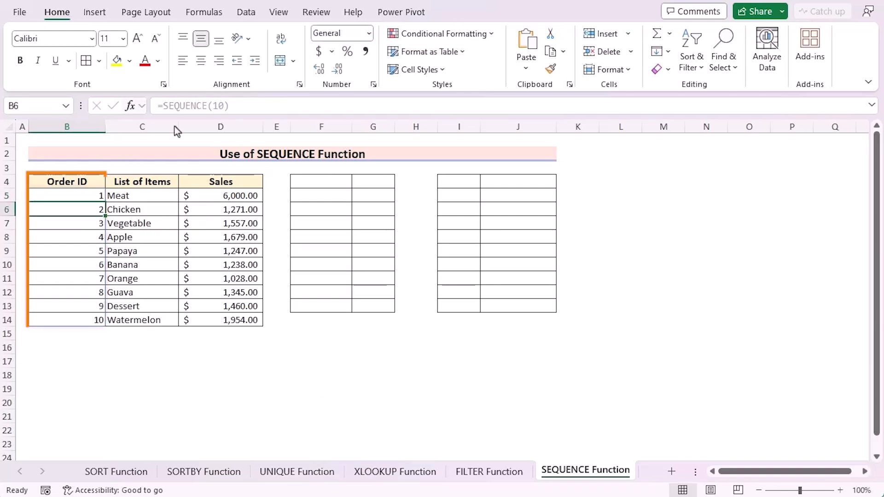
Enter =SEQUENCE(10,2,2,5) in F4 to generate a series of 10 rows and 2 columns starting at 2 with step 5
left_click(326, 181)
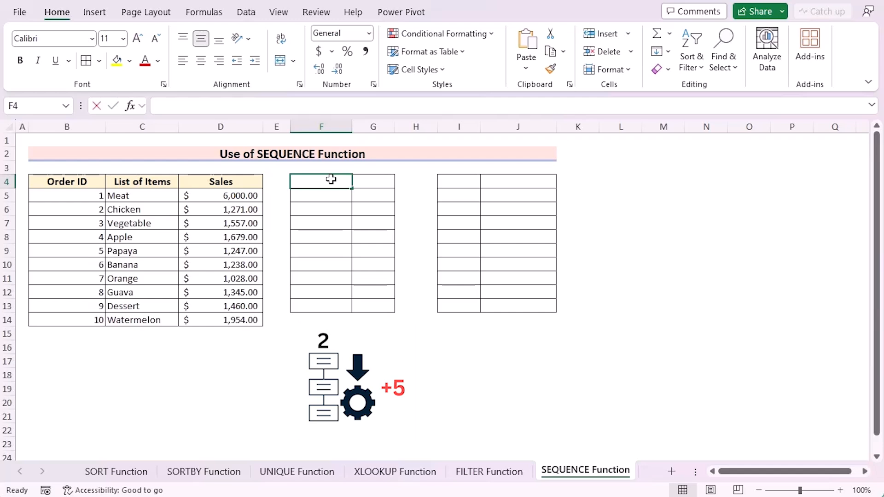
double_click(331, 180)
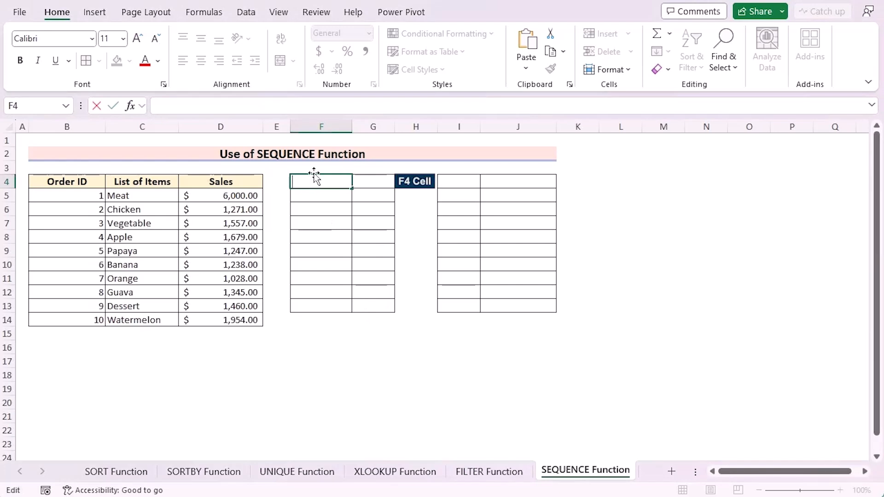
type("=SEQUE")
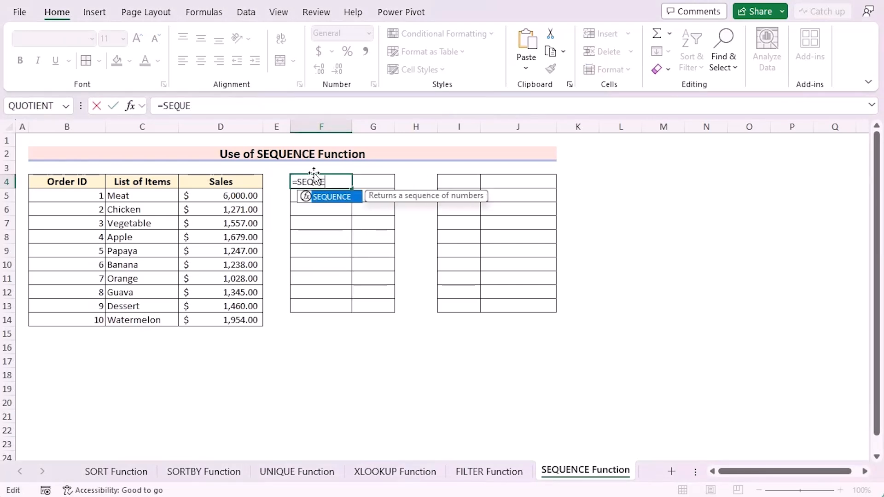
type("NCE(")
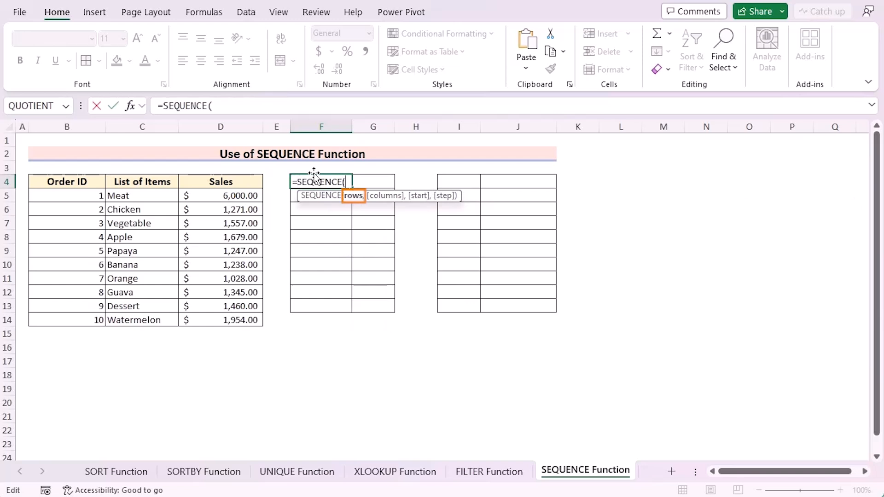
type("10,")
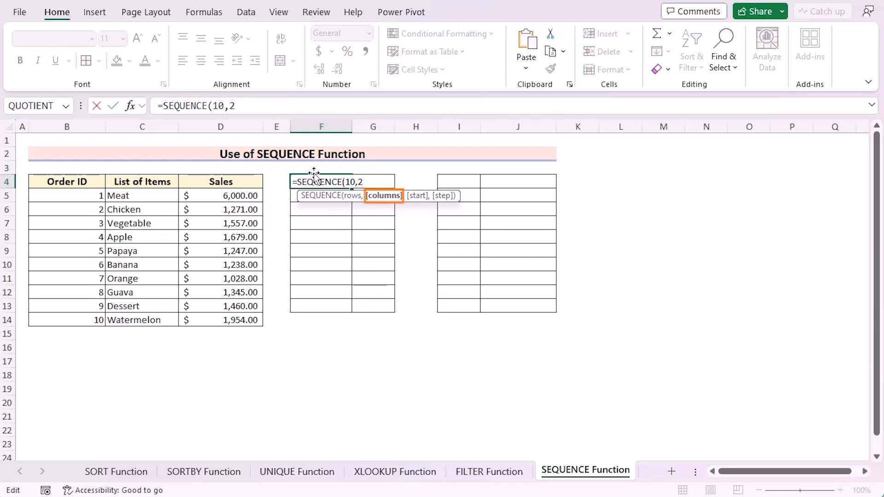
type("2,")
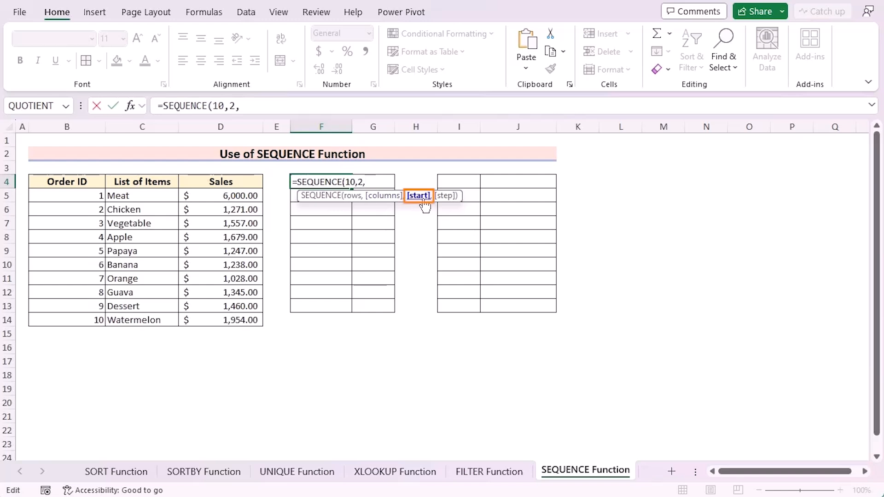
type("2,")
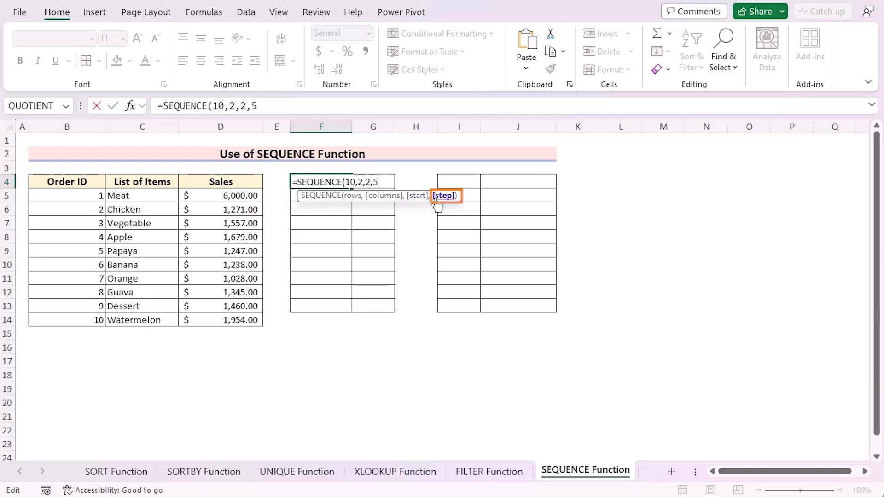
type("5)")
key("Return")
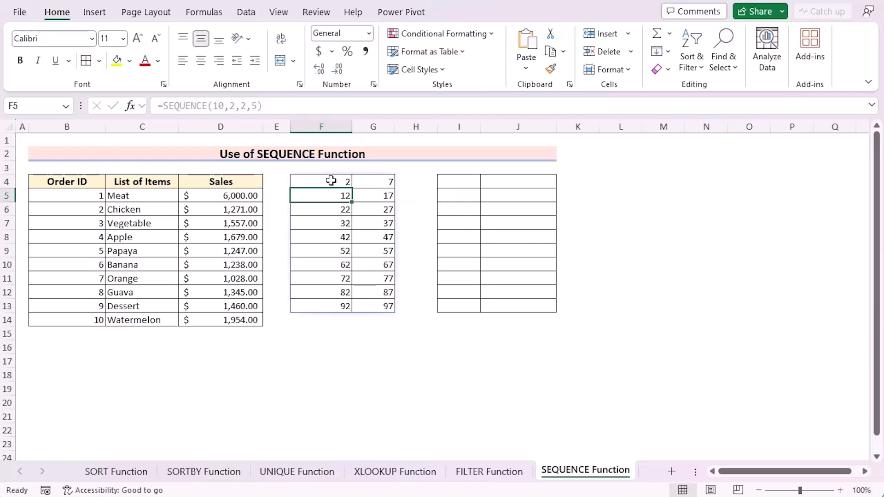
Change the start to 5 and the step to 10 in the F4 formula, giving =SEQUENCE(10,2,5,10)
left_click(331, 181)
left_click(379, 182)
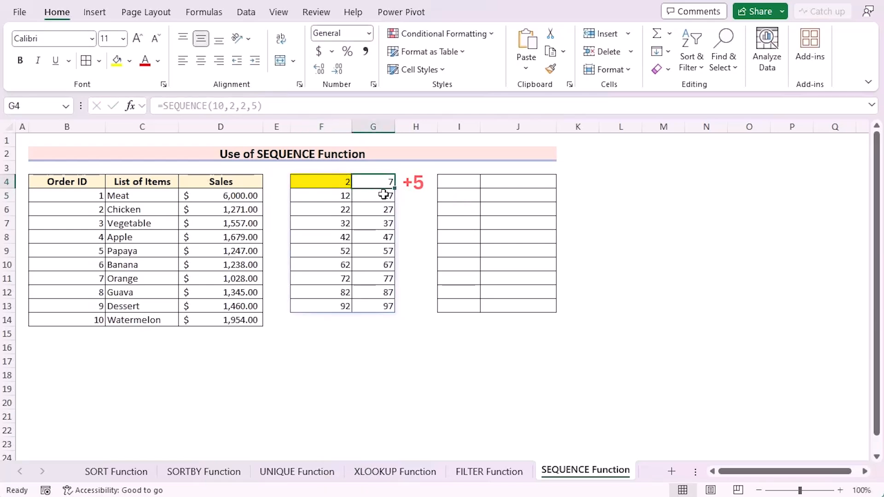
left_click(330, 195)
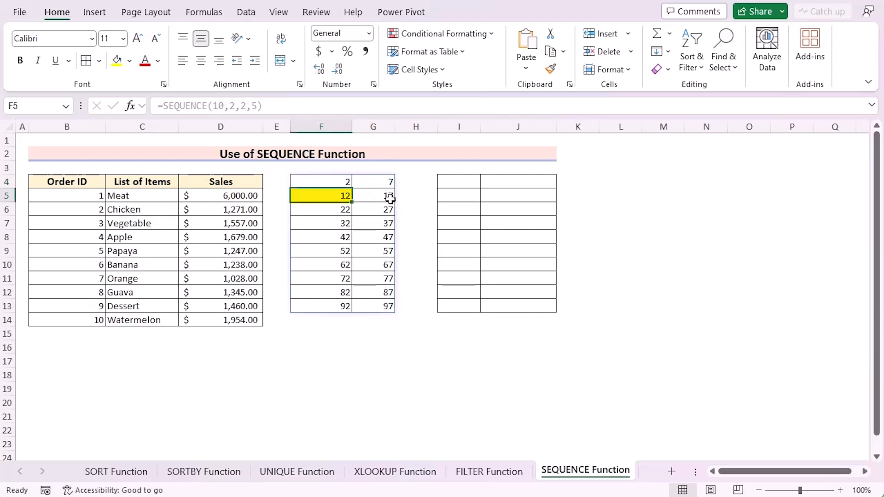
double_click(356, 180)
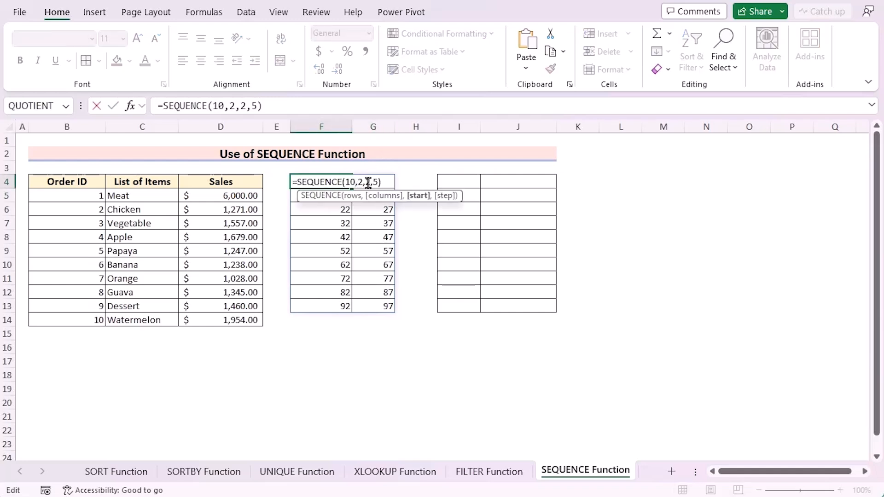
key("BackSpace")
type("5")
key("Right")
key("Right")
key("BackSpace")
type("10")
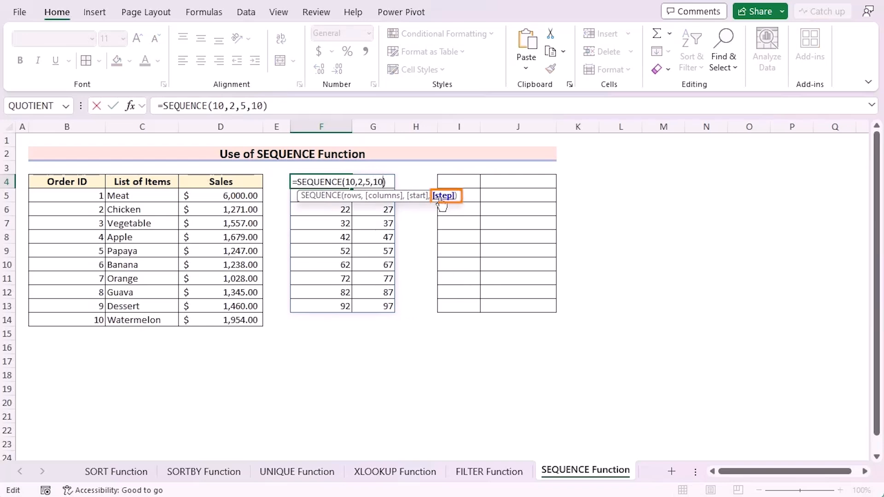
key("Return")
Enter =UNIQUE(C5:C14) in J4 to extract the unique entries from the List of Items column
left_click(490, 186)
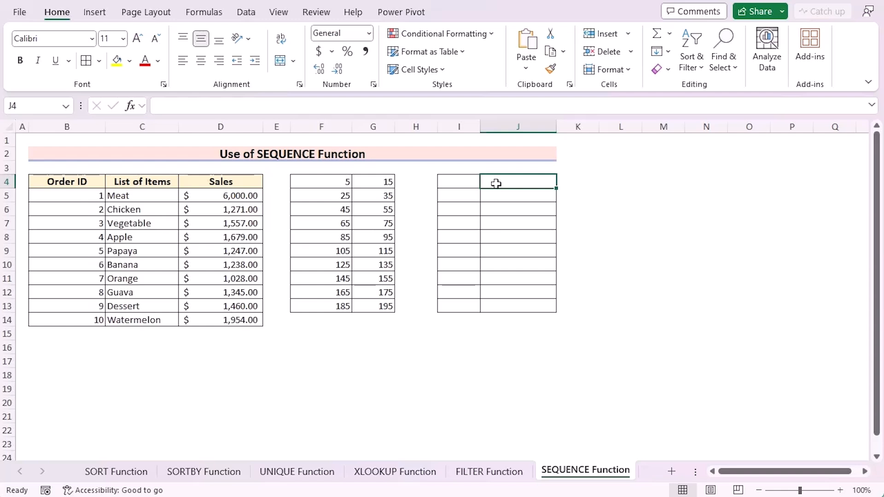
type("=")
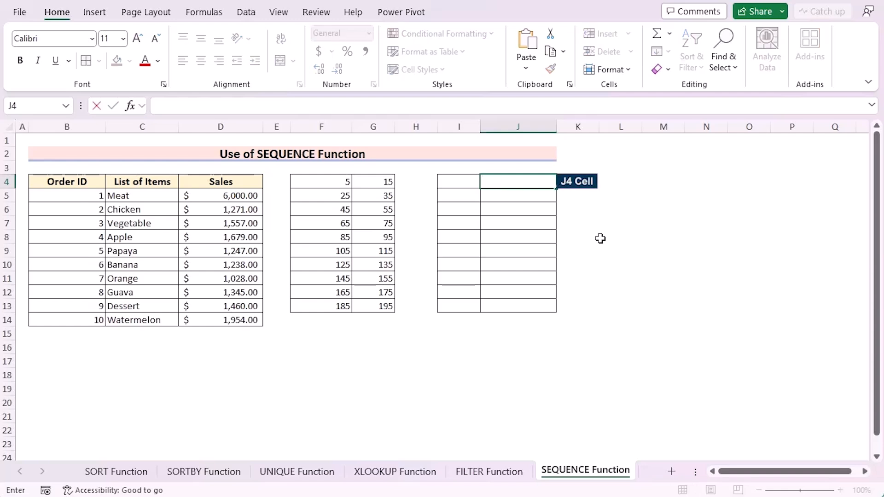
type("UNI")
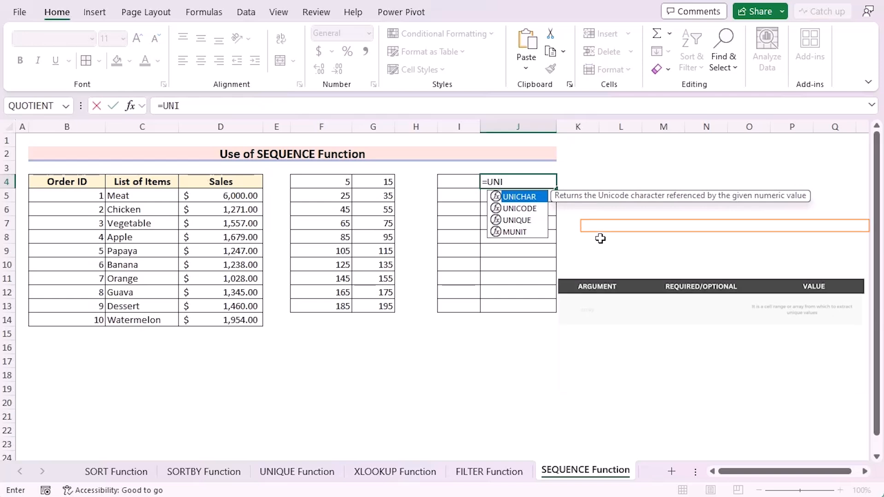
type("QUE(")
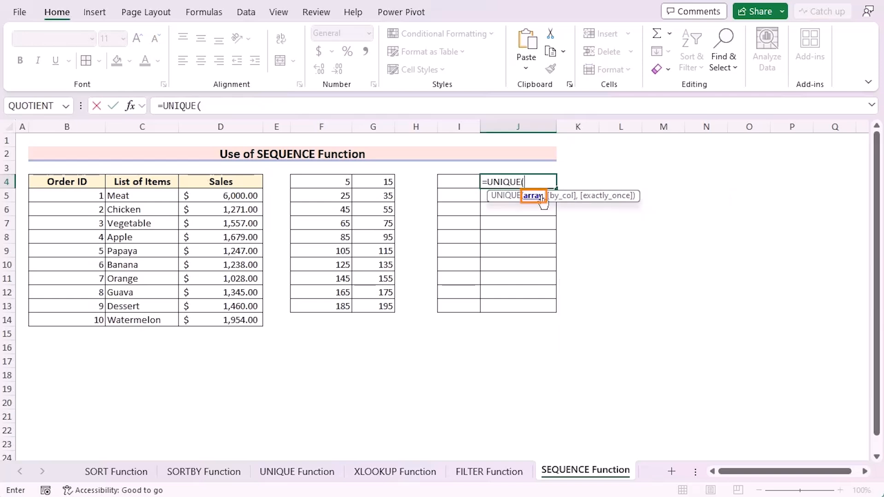
left_click_drag(138, 194, 142, 311)
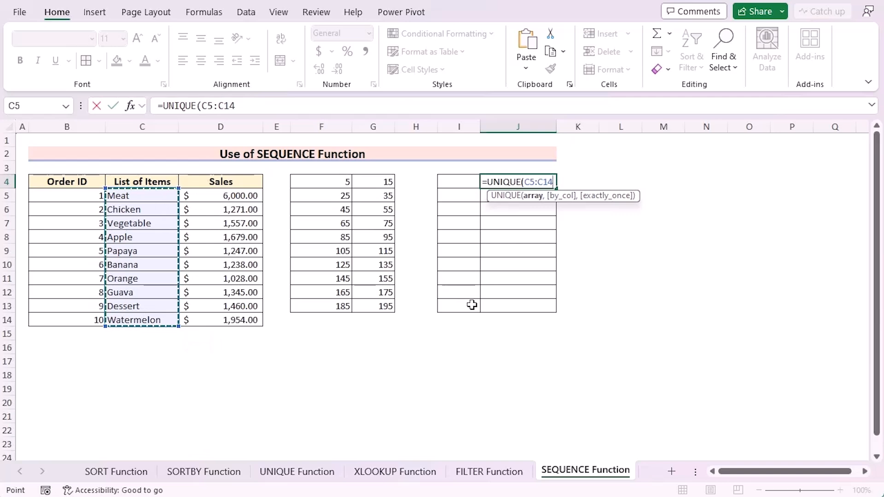
key("Return")
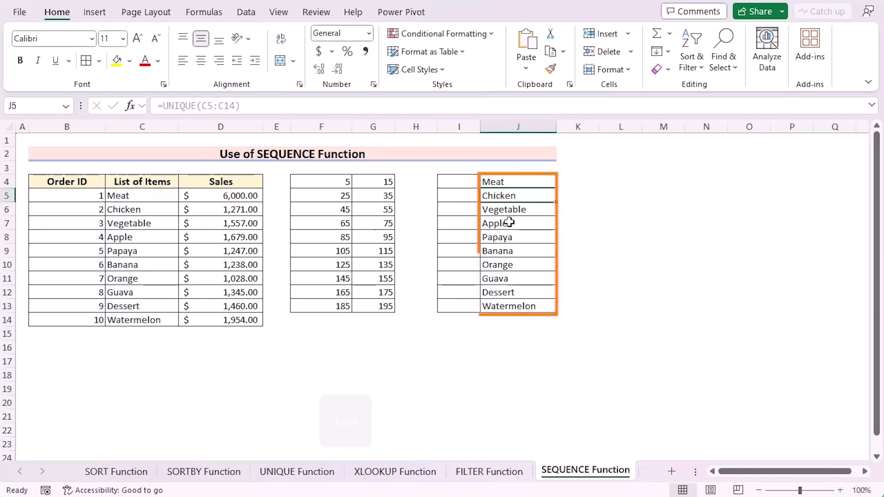
Enter =SEQUENCE(COUNTA(J4#)) in I4 to number the items spilled from the J4 formula
left_click(468, 181)
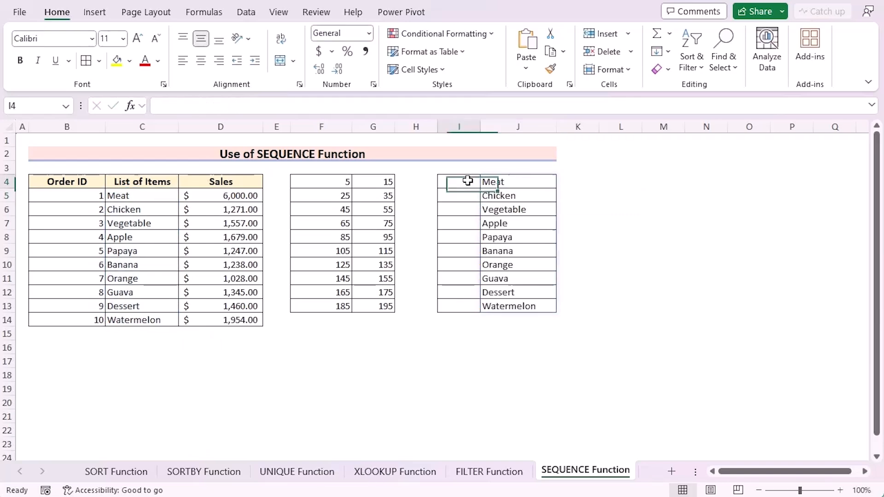
type("=S")
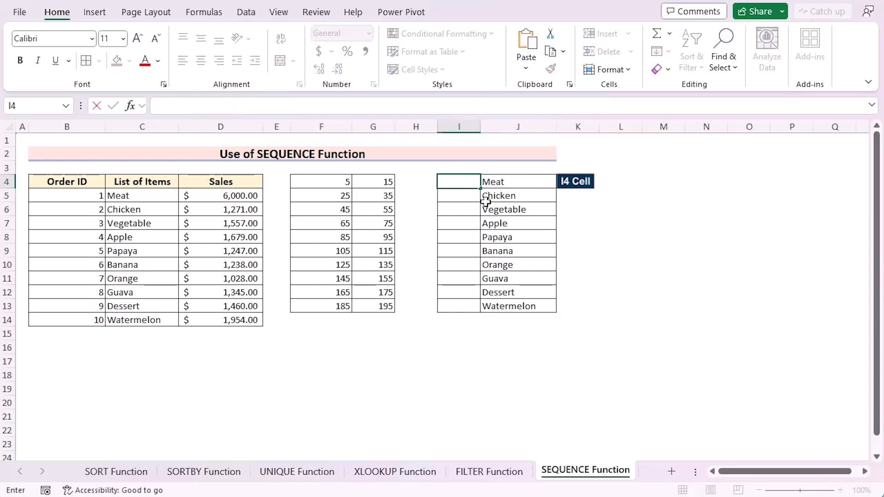
type("EQUENCE")
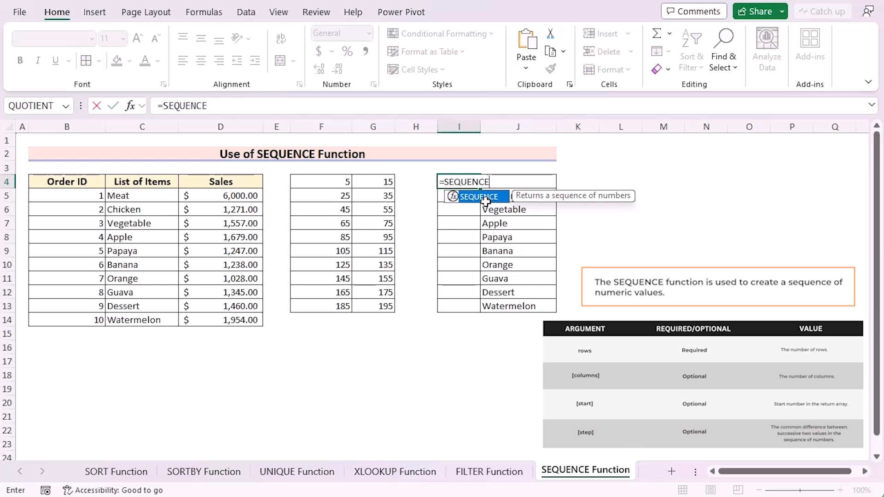
double_click(485, 199)
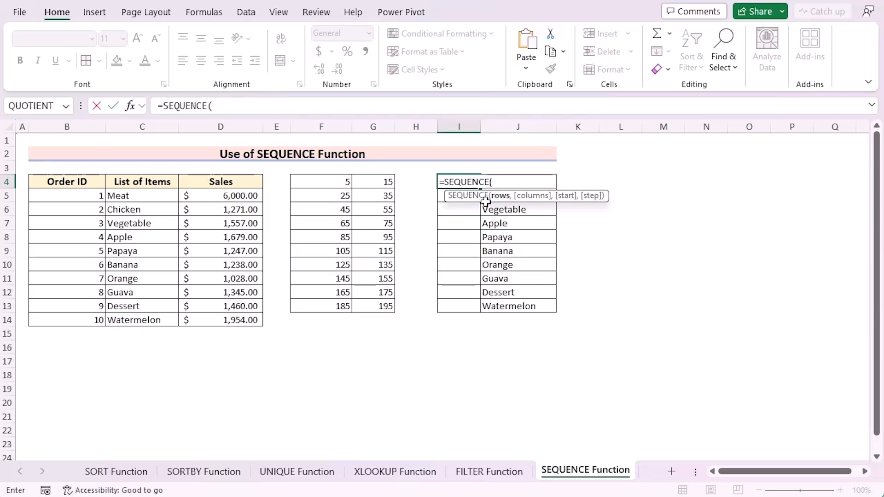
type("COUNTA")
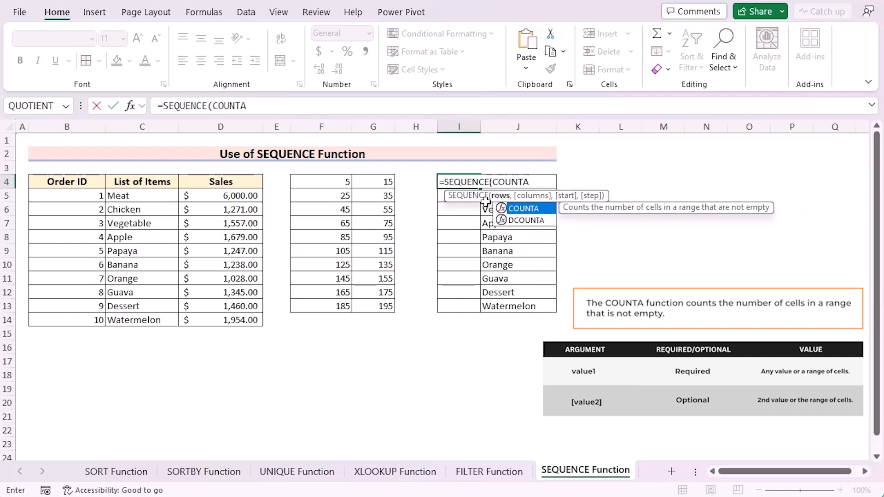
type("(")
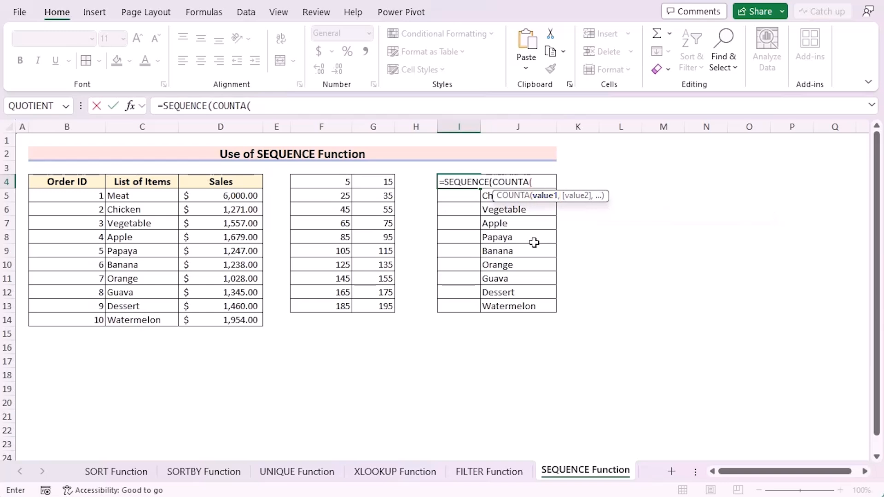
type("J4#")
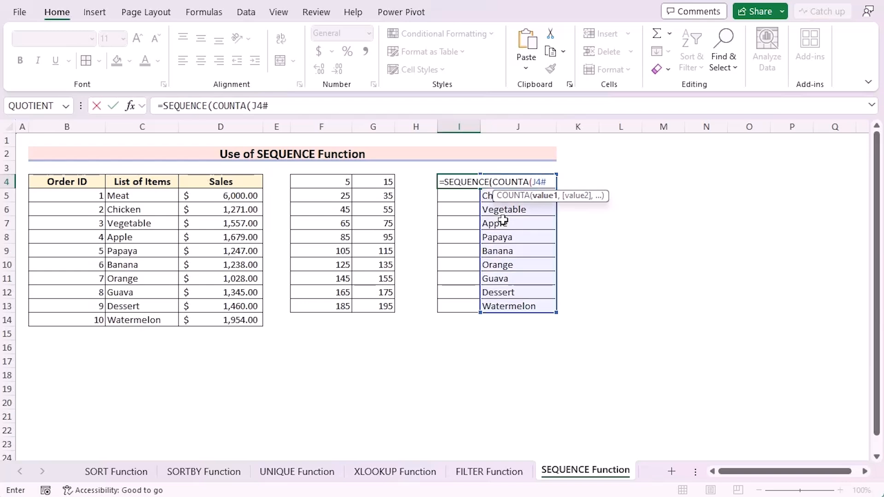
type(")")
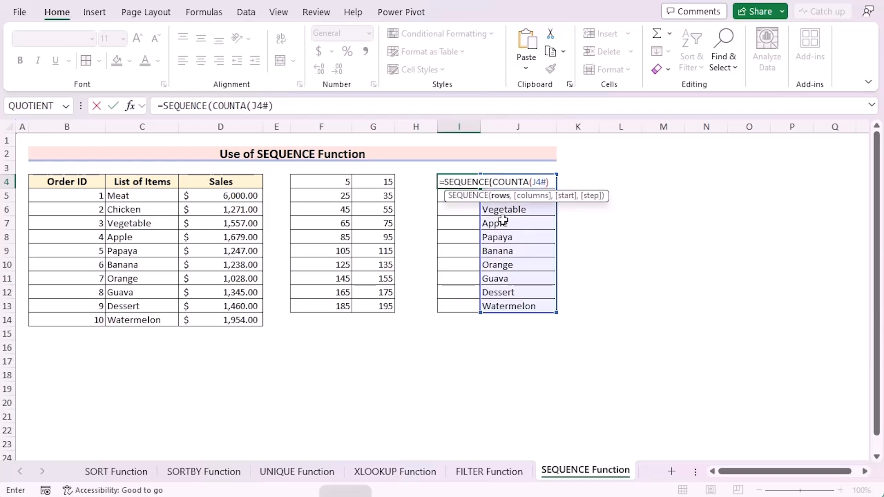
type(")")
key("Return")
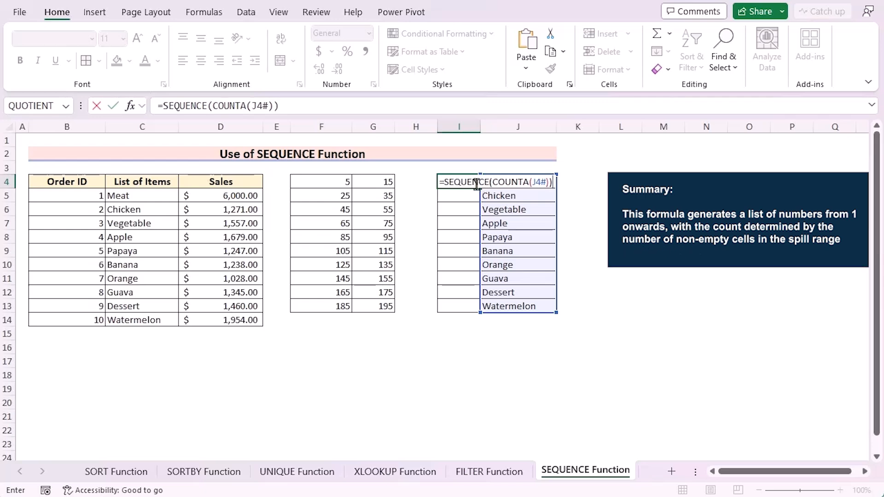
key("Return")
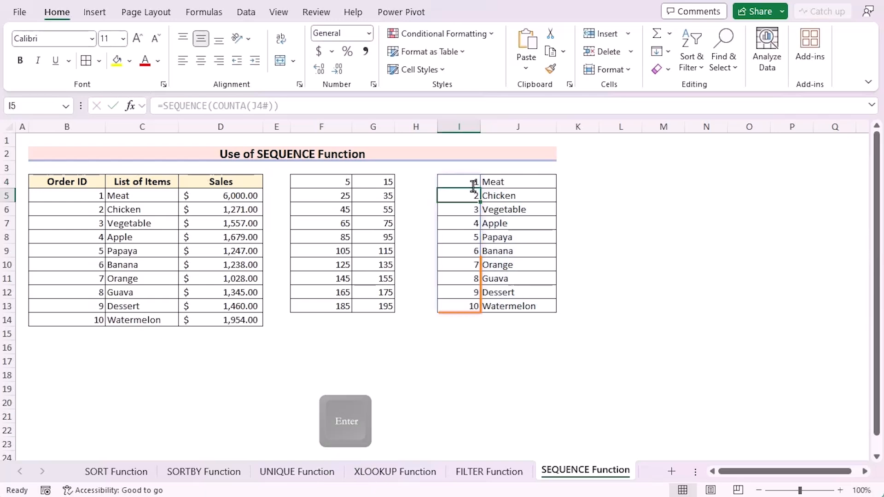
Shorten the source range of the UNIQUE formula in J4 to C5:C10, giving =UNIQUE(C5:C10)
left_click(484, 181)
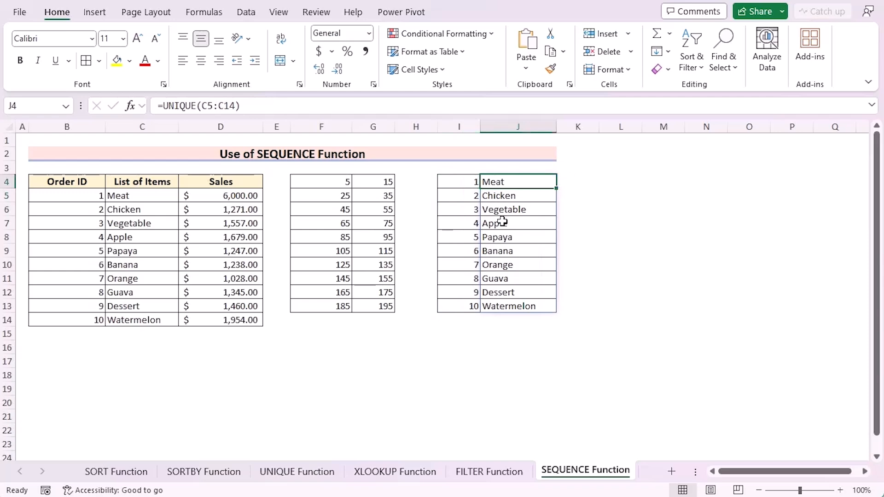
left_click(235, 107)
key("BackSpace")
type("0")
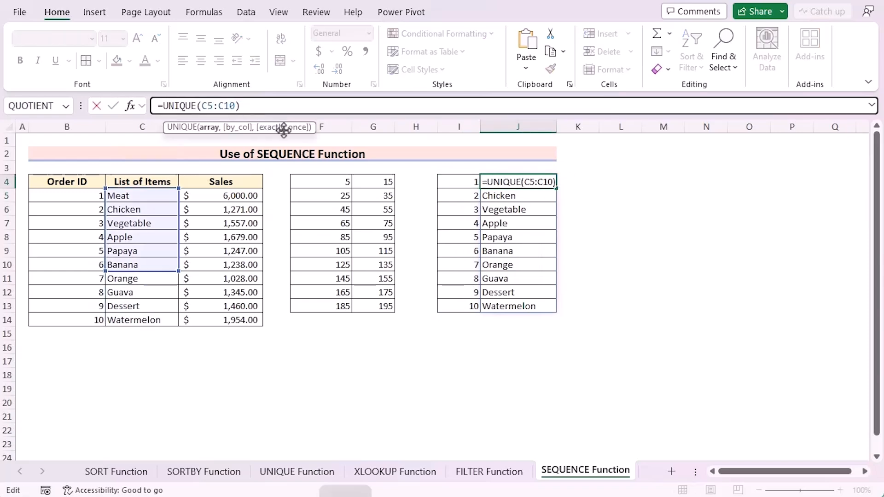
key("Return")
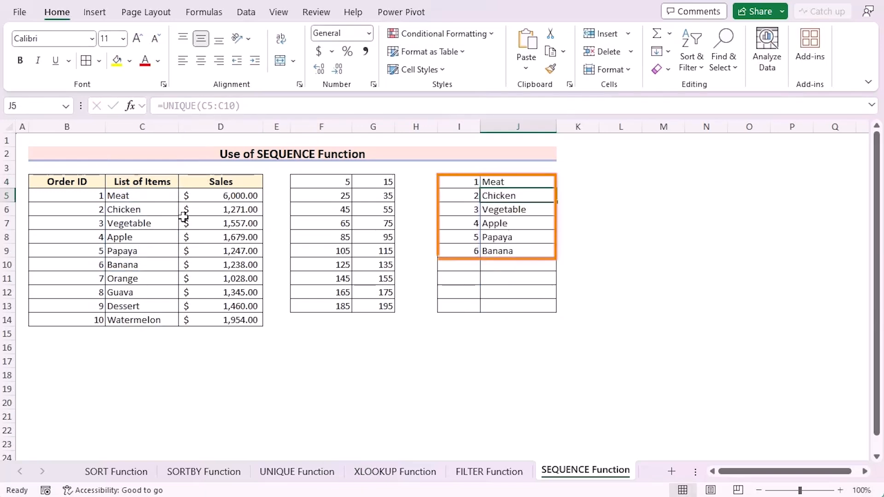